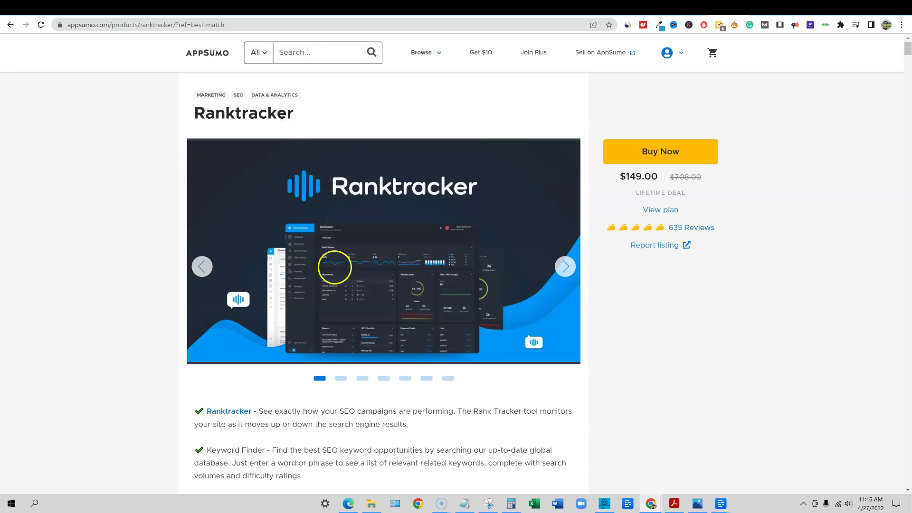
Review the Ranktracker deal's feature descriptions and one-time purchase price on the AppSumo product page.
scroll(337, 271, "down", 5)
scroll(446, 304, "down", 9)
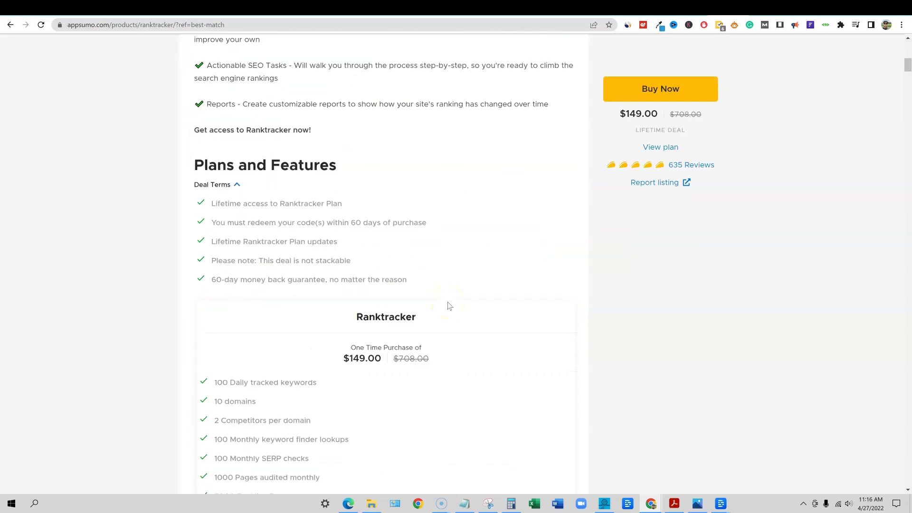
scroll(512, 324, "up", 7)
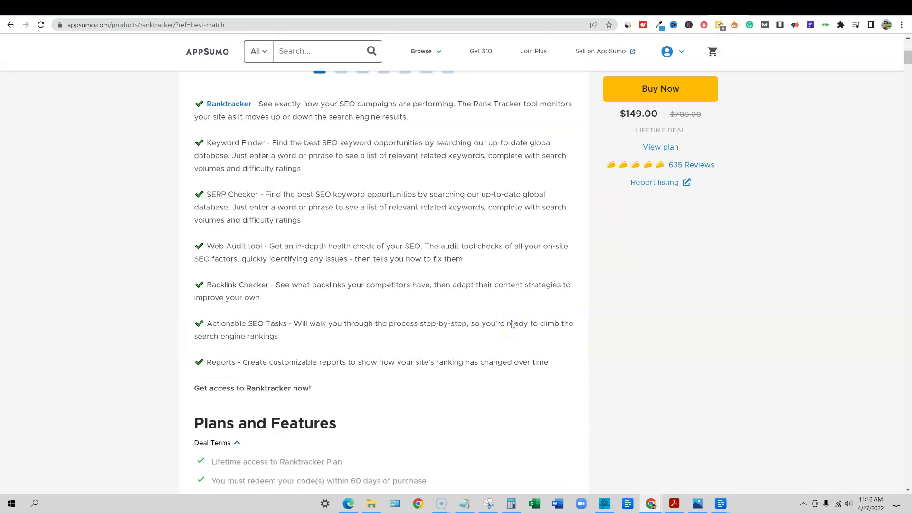
scroll(514, 325, "down", 4)
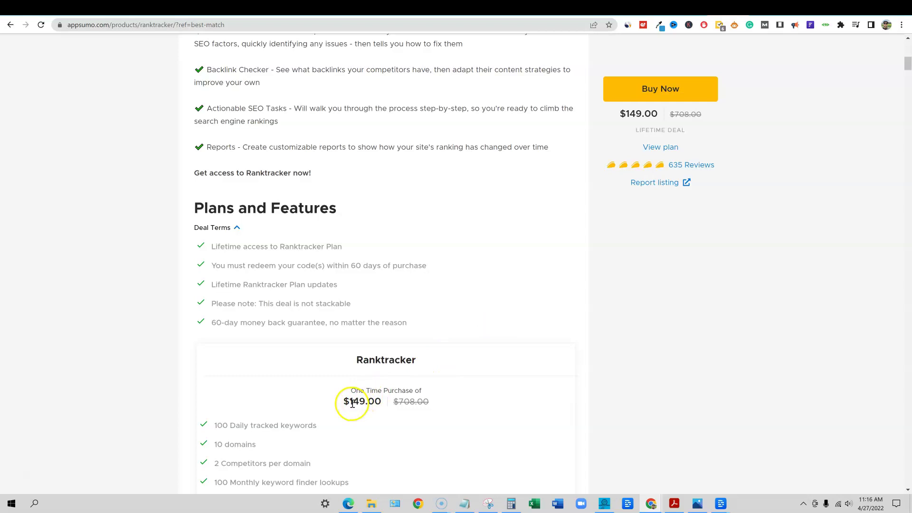
scroll(532, 368, "up", 2)
scroll(532, 368, "up", 8)
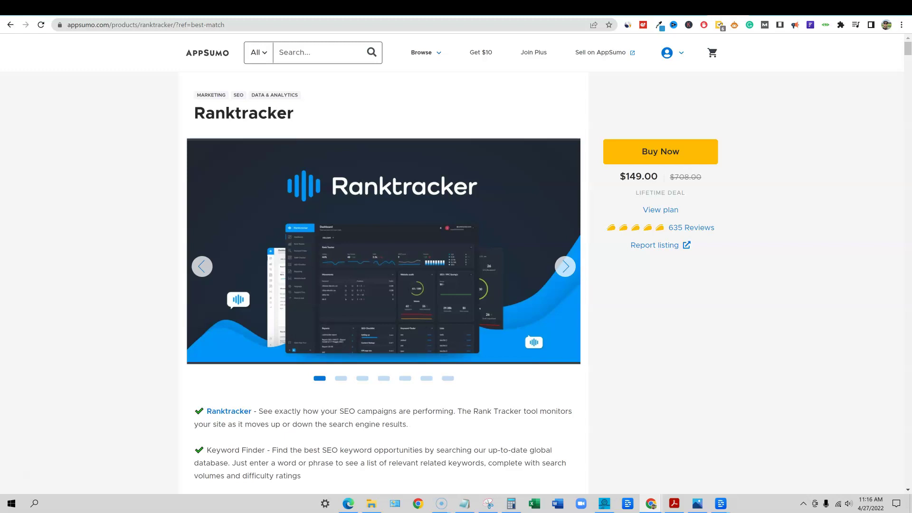
Examine the Ranktracker deal terms and the list of limits included in the lifetime plan.
scroll(546, 308, "down", 2)
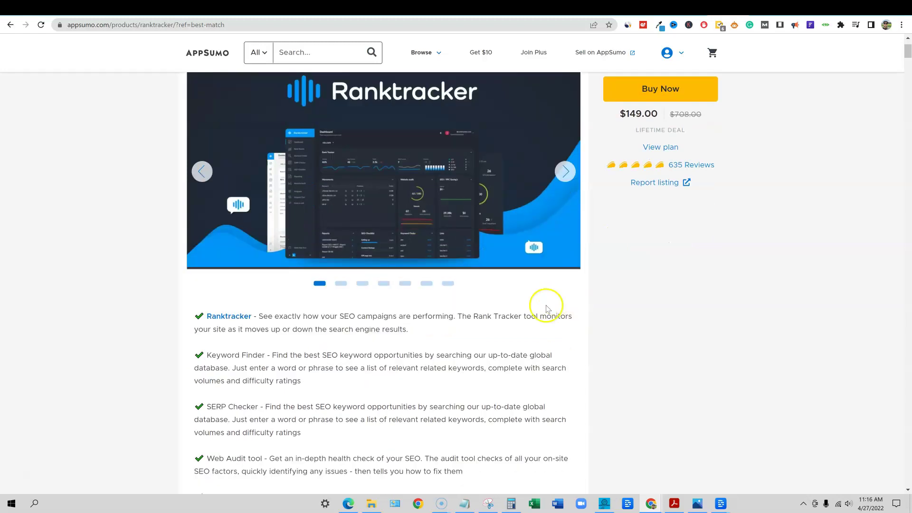
scroll(546, 308, "down", 5)
scroll(470, 281, "down", 4)
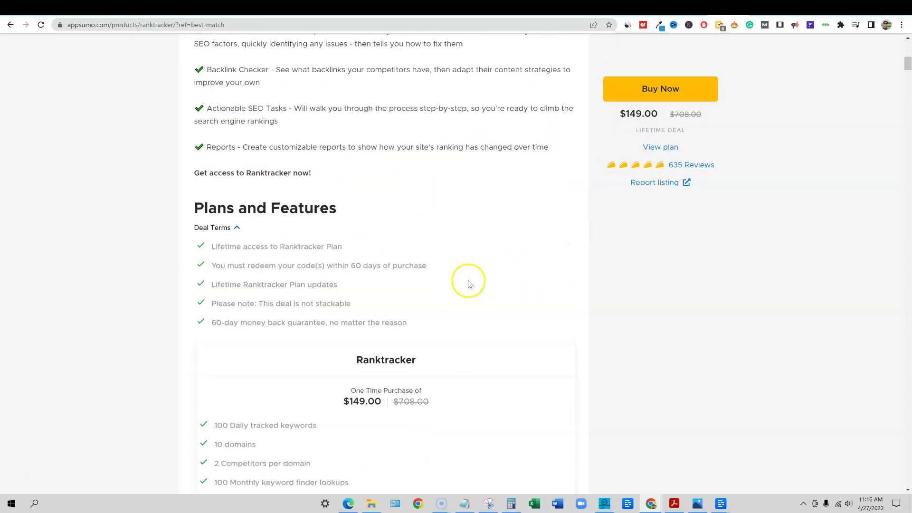
scroll(295, 303, "down", 4)
left_click_drag(211, 232, 319, 382)
left_click(422, 273)
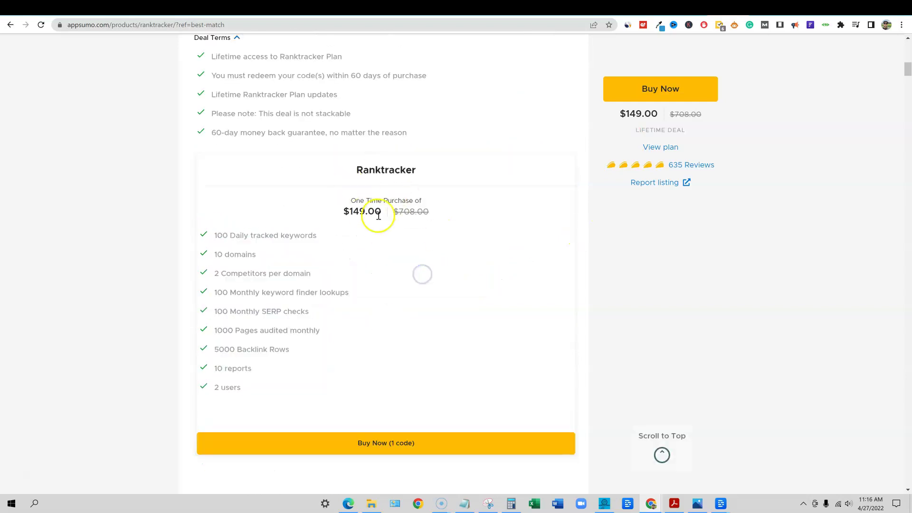
scroll(482, 306, "down", 4)
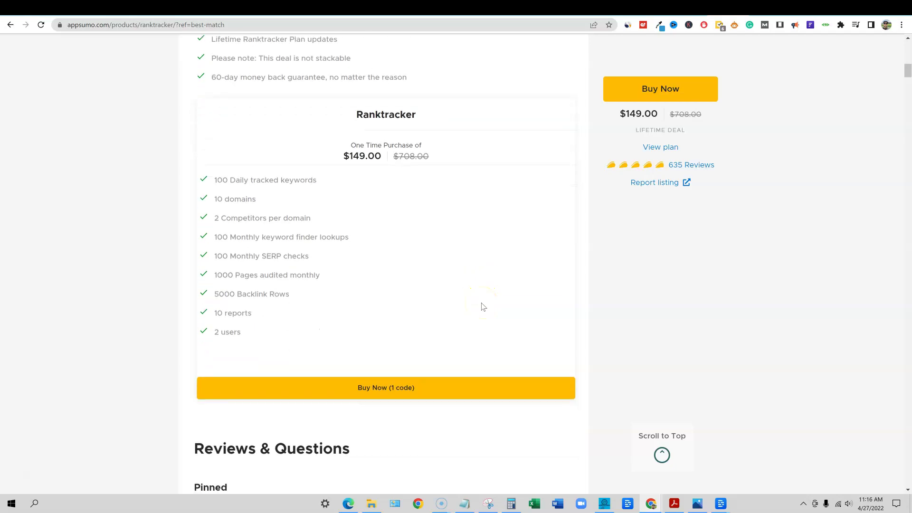
scroll(482, 306, "up", 3)
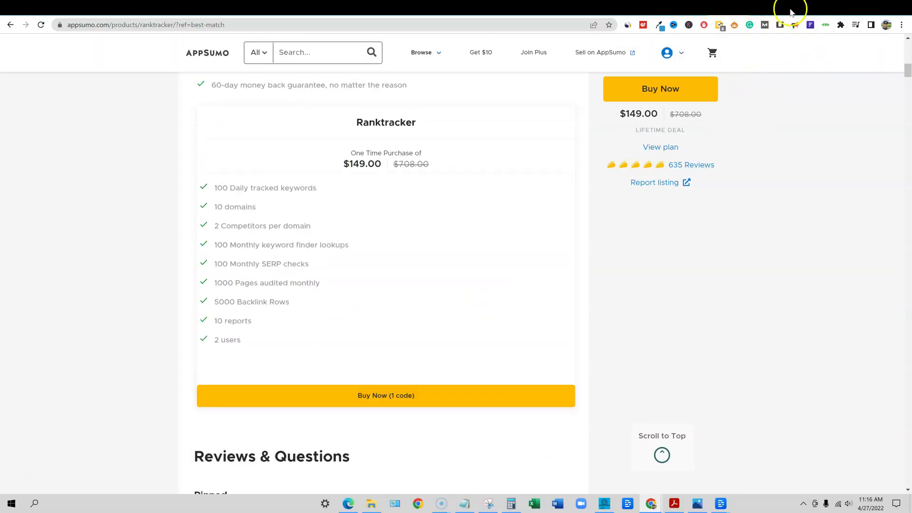
Search Google for "ranktracker" in a new tab and open the official site's Pricing page.
key("ctrl+t")
left_click(447, 27)
type("ranktracker")
key("Return")
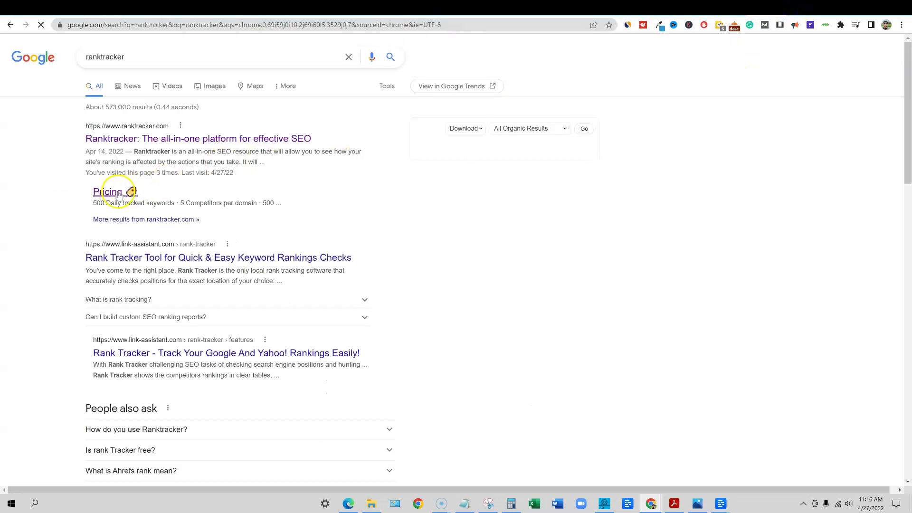
left_click(110, 192)
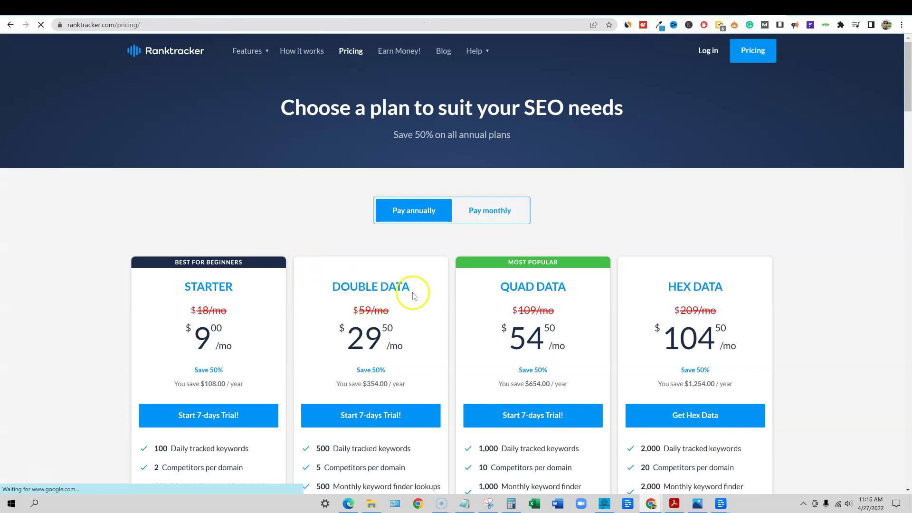
Switch the plan prices to monthly payment and look over the four plans.
scroll(411, 293, "down", 1)
scroll(393, 238, "down", 1)
left_click(497, 114)
scroll(264, 250, "down", 1)
scroll(264, 250, "down", 1)
scroll(491, 132, "up", 3)
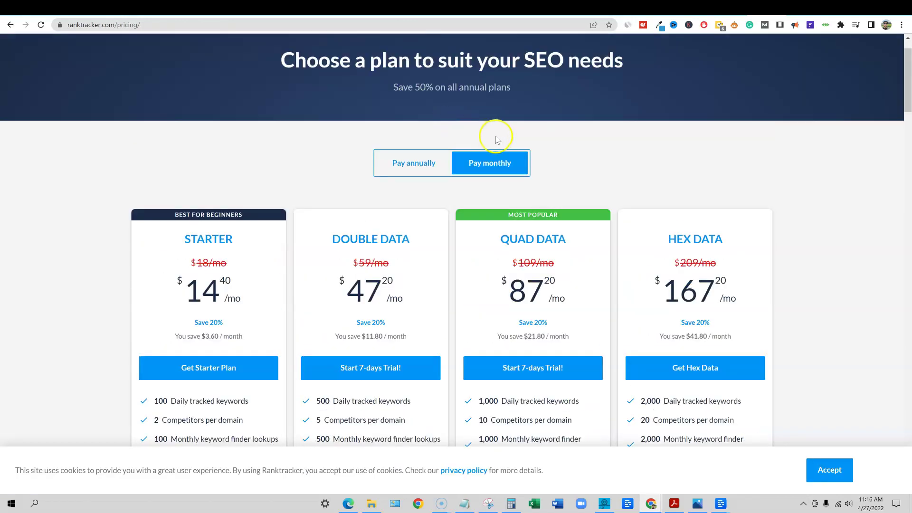
Switch the prices back to annual payment, highlight the Starter plan's yearly saving and compare the limits of the four plans.
left_click(431, 161)
scroll(361, 236, "down", 1)
scroll(361, 236, "down", 2)
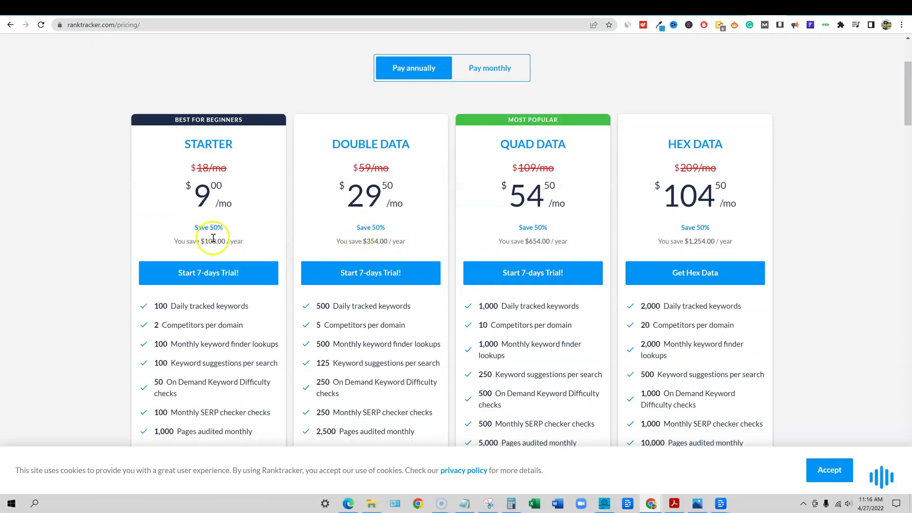
left_click_drag(202, 242, 247, 243)
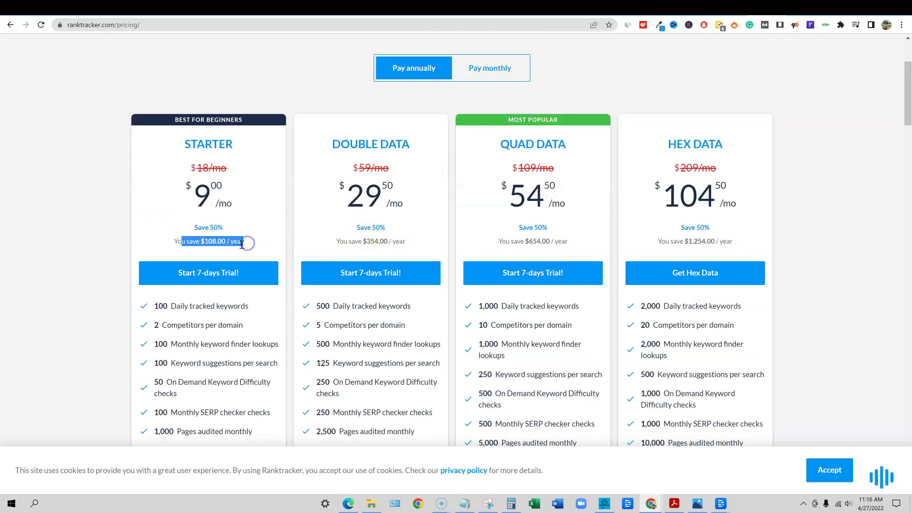
scroll(242, 244, "down", 1)
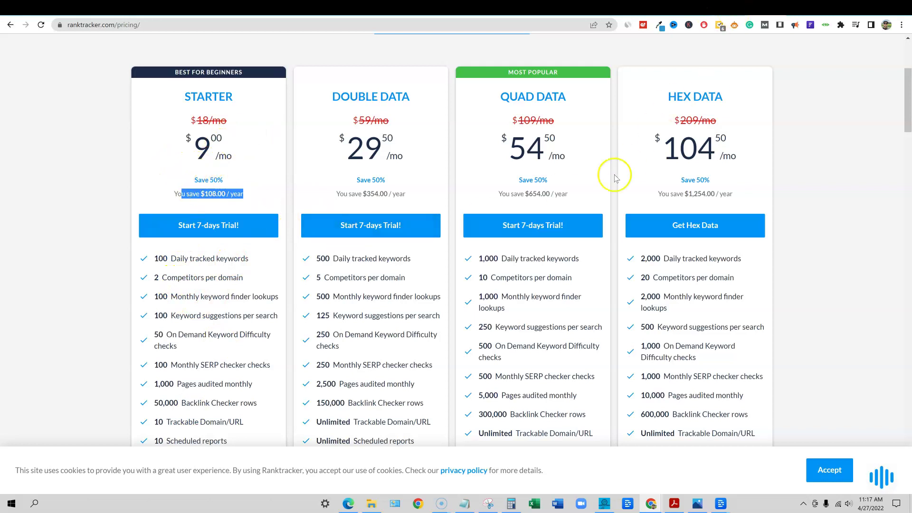
left_click(786, 180)
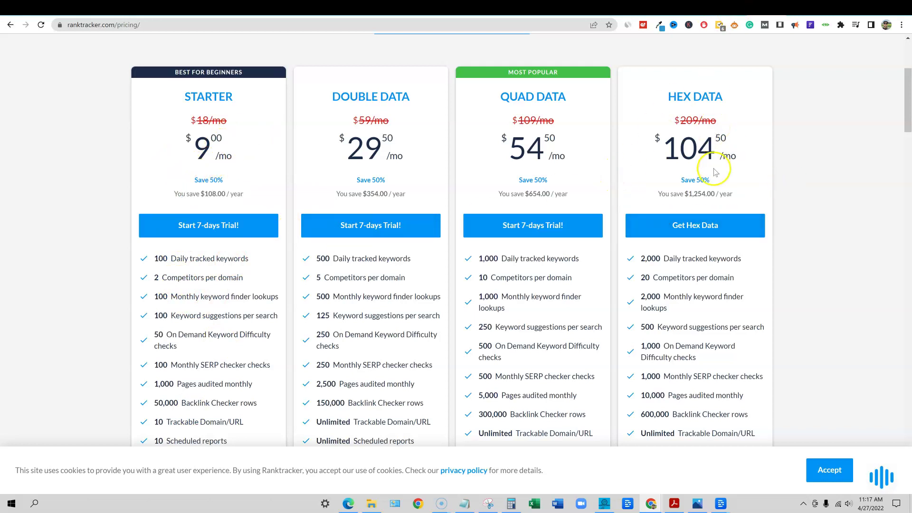
scroll(661, 183, "up", 3)
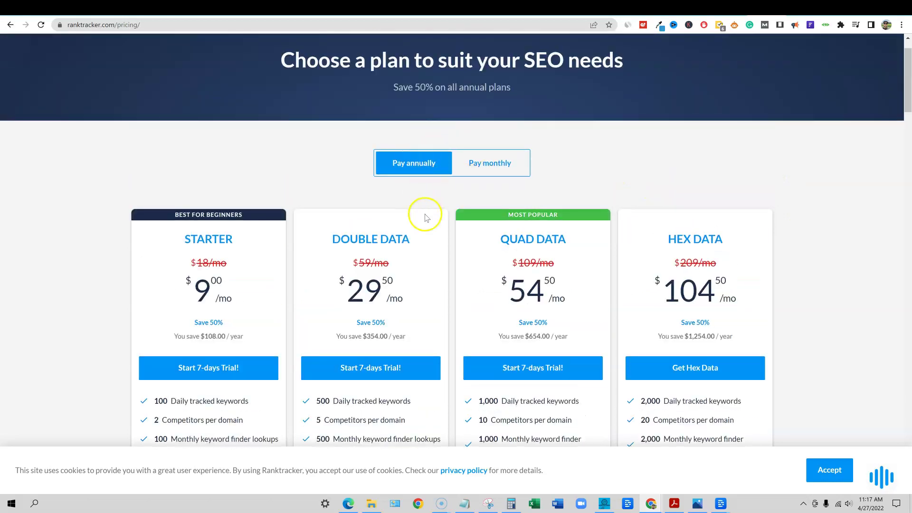
scroll(425, 218, "down", 2)
scroll(413, 223, "down", 1)
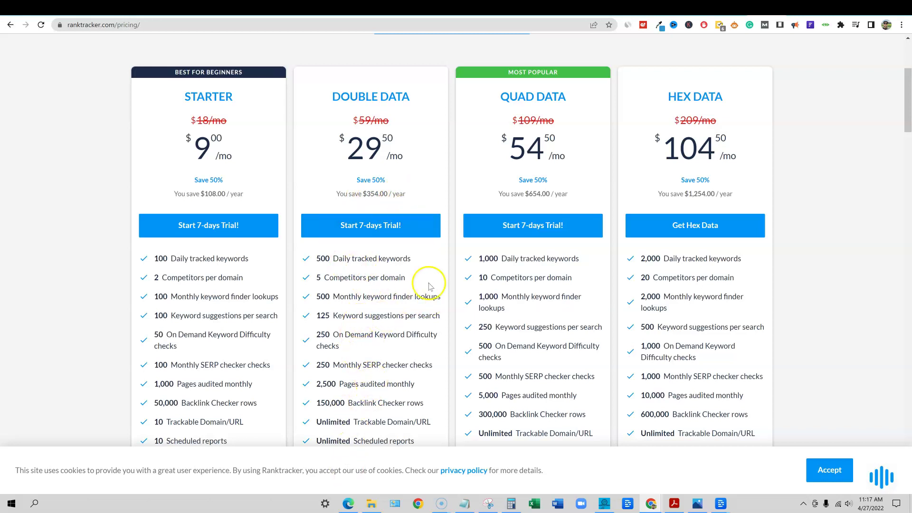
scroll(533, 246, "up", 2)
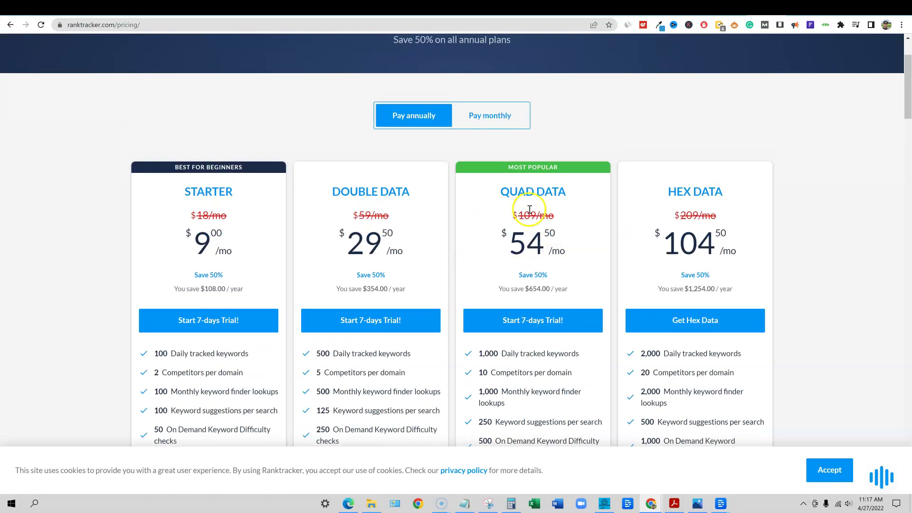
Show the monthly payment prices again and compare the plans' costs with their included features.
left_click(500, 115)
scroll(792, 287, "down", 2)
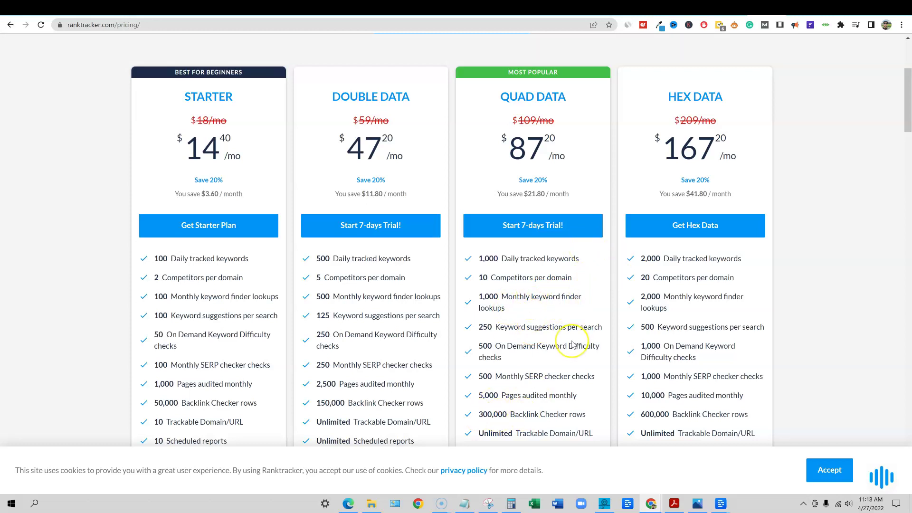
scroll(572, 344, "up", 2)
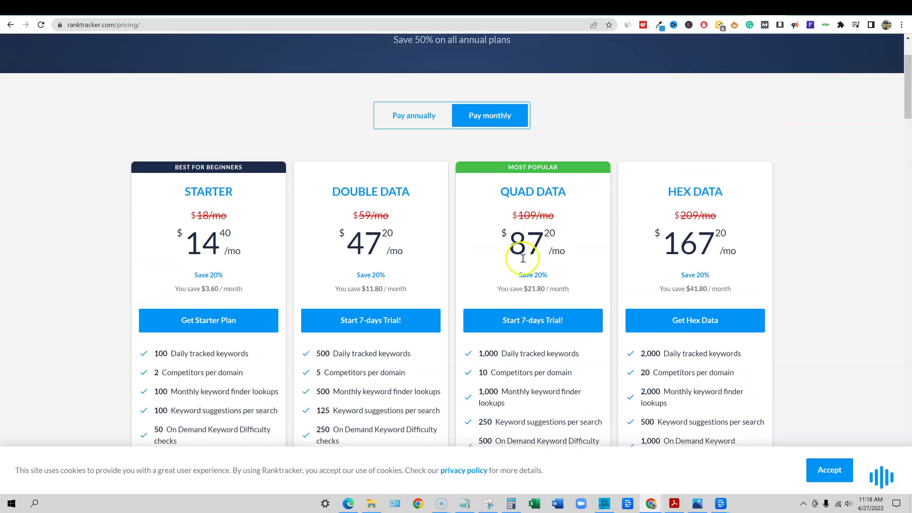
scroll(433, 318, "down", 2)
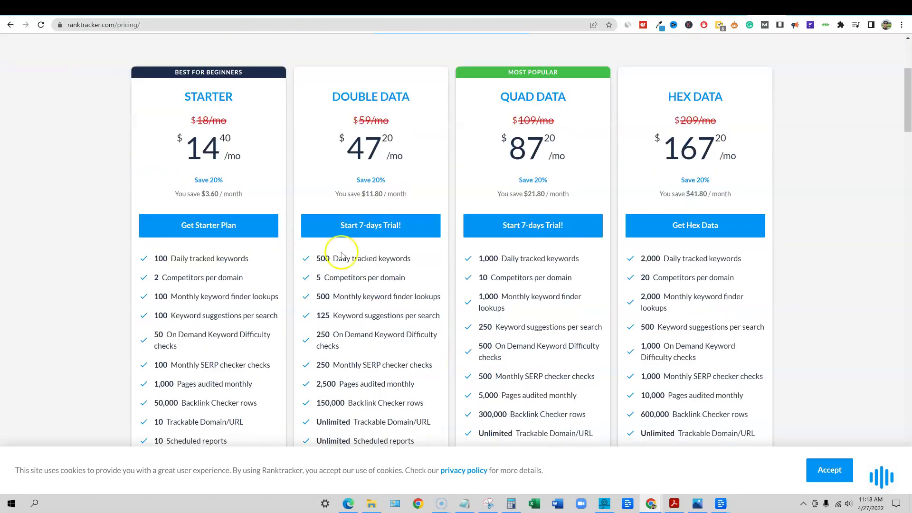
scroll(214, 391, "up", 1)
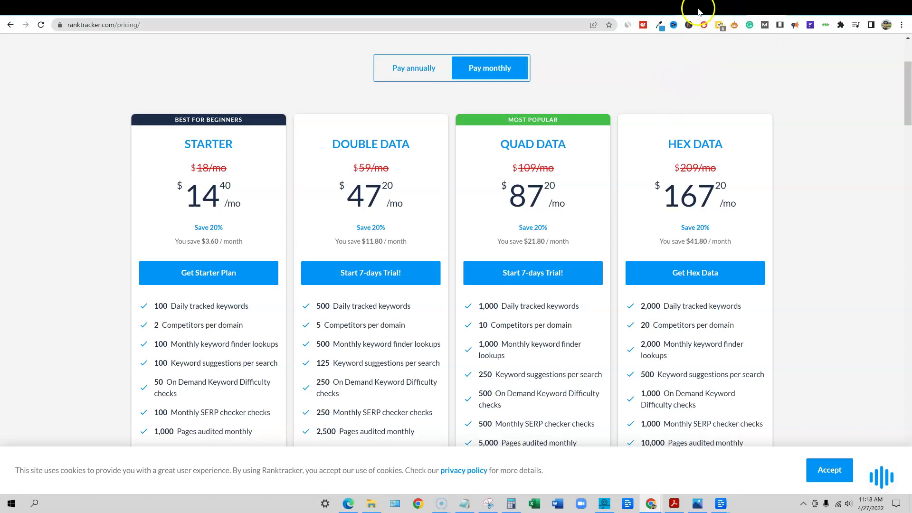
Return to the AppSumo deal tab and read the creator's pinned post, highlighting the sentence about grabbing a Lifetime Deal.
left_click(700, 10)
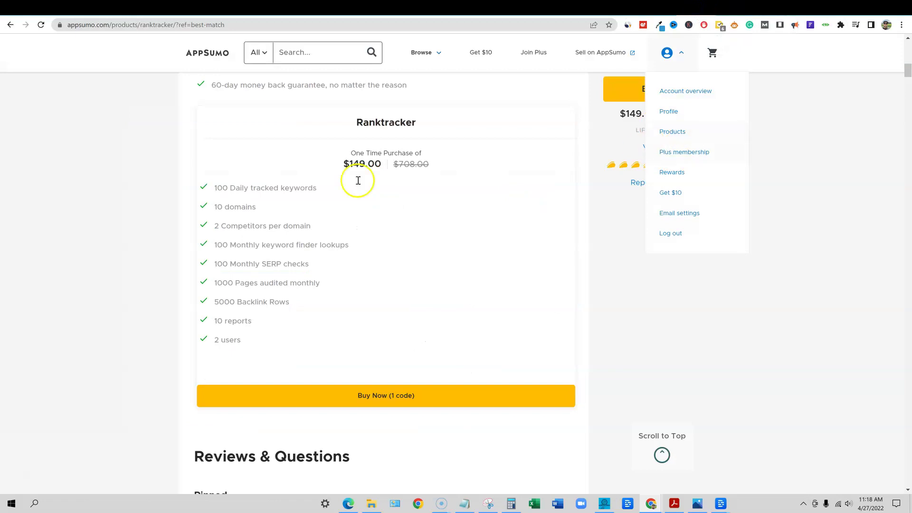
scroll(480, 275, "down", 9)
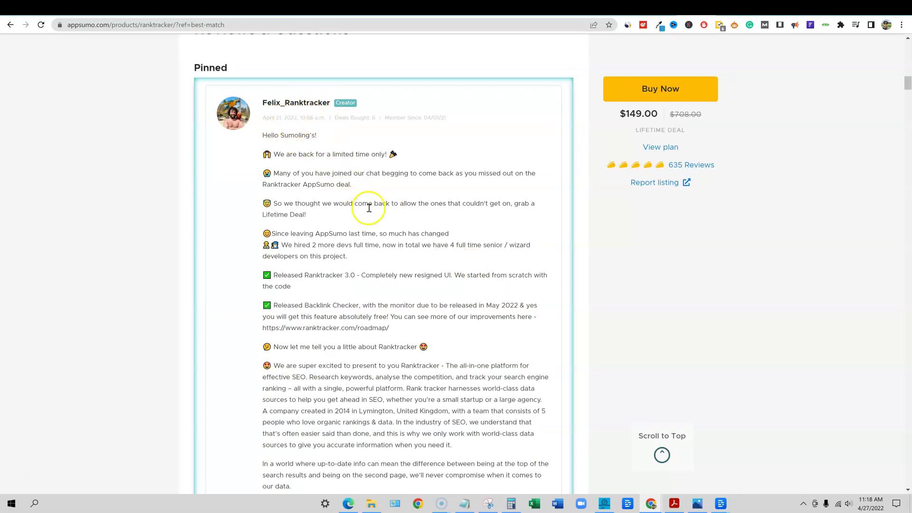
scroll(361, 170, "down", 1)
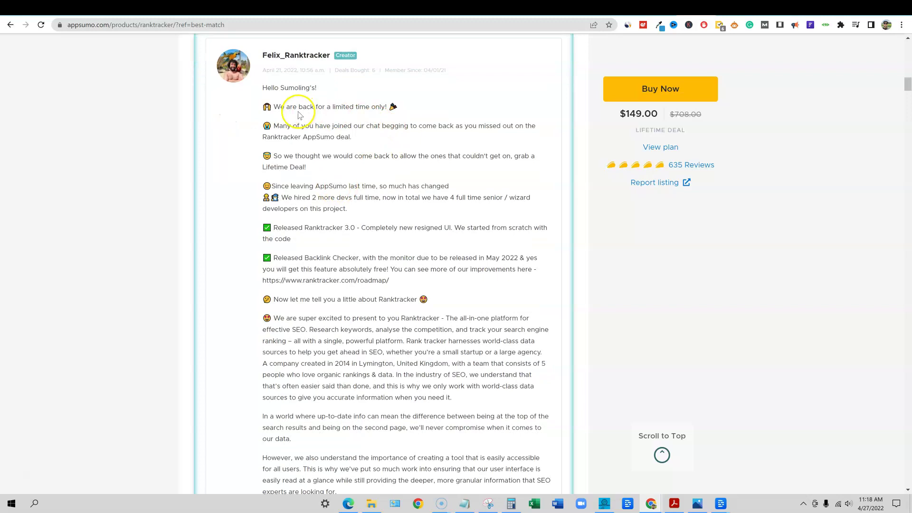
scroll(374, 188, "down", 1)
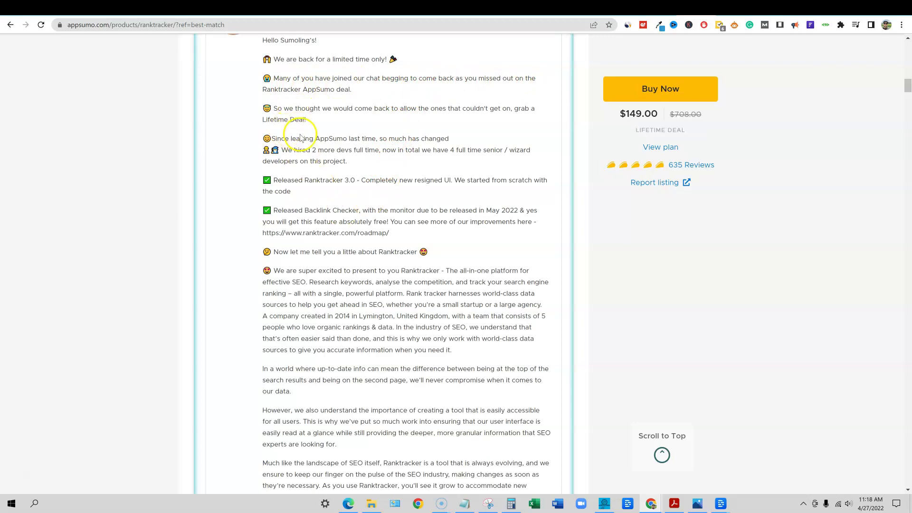
left_click_drag(450, 108, 526, 122)
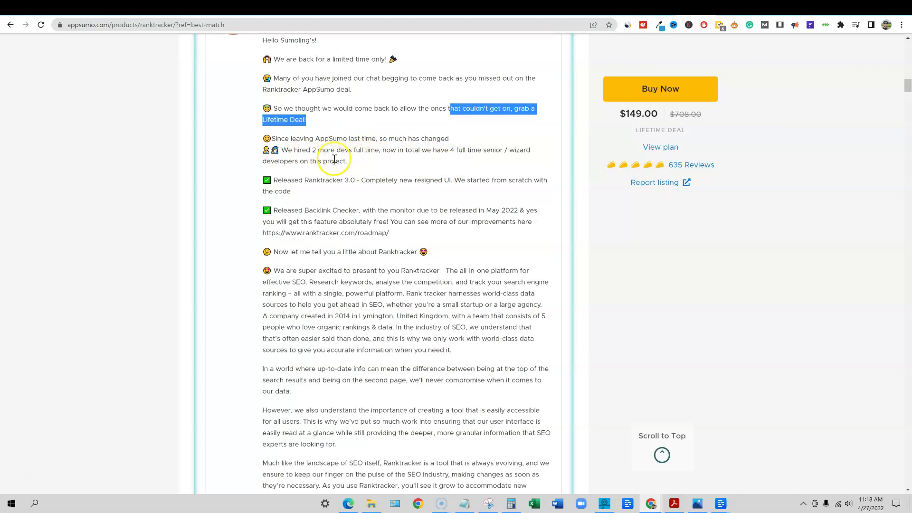
scroll(328, 156, "down", 1)
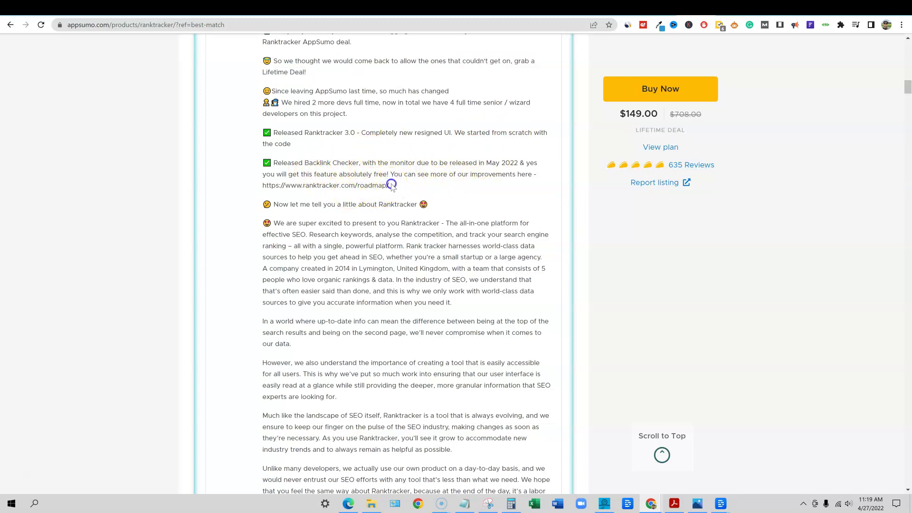
Open the ranktracker.com/roadmap address from the creator's pinned post in a new tab.
left_click_drag(447, 185, 269, 186)
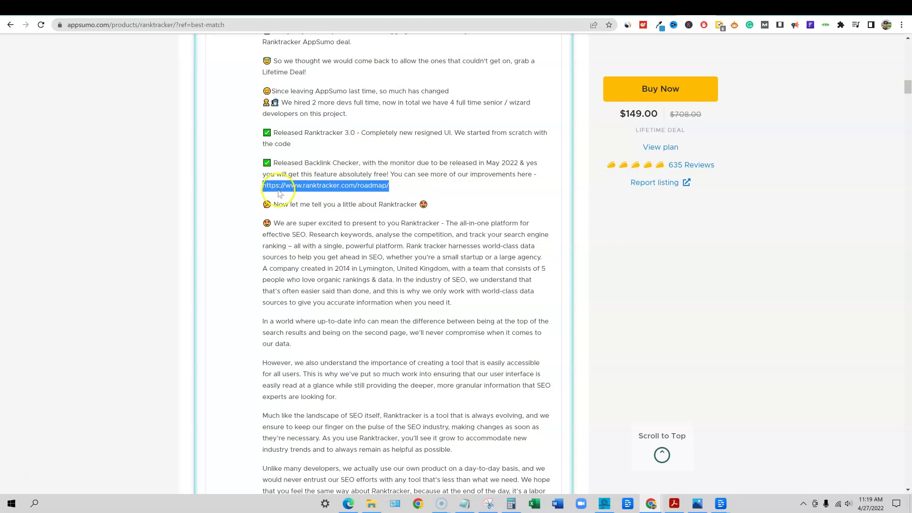
right_click(291, 187)
left_click(308, 215)
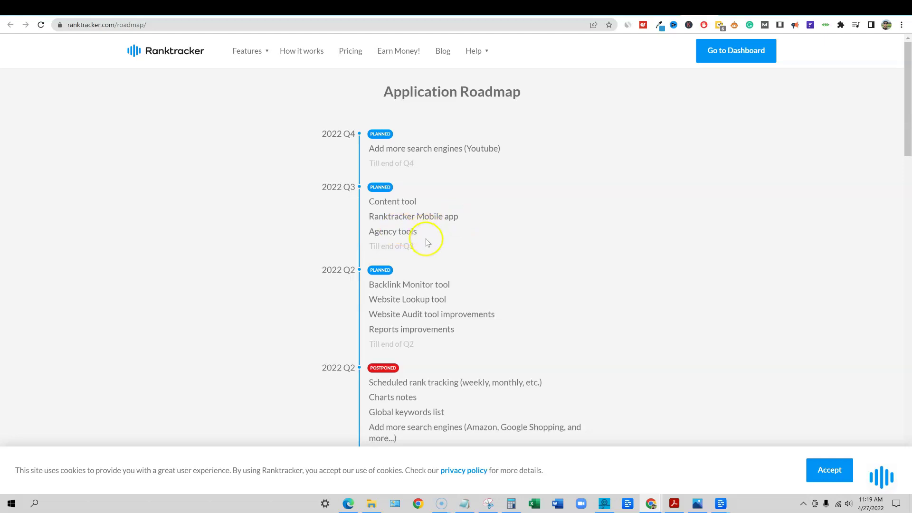
Examine the planned, postponed and completed items on the Application Roadmap and highlight the 2022 Q1 list of completed Ranktracker 3.0 changes.
scroll(429, 247, "down", 1)
scroll(365, 233, "down", 1)
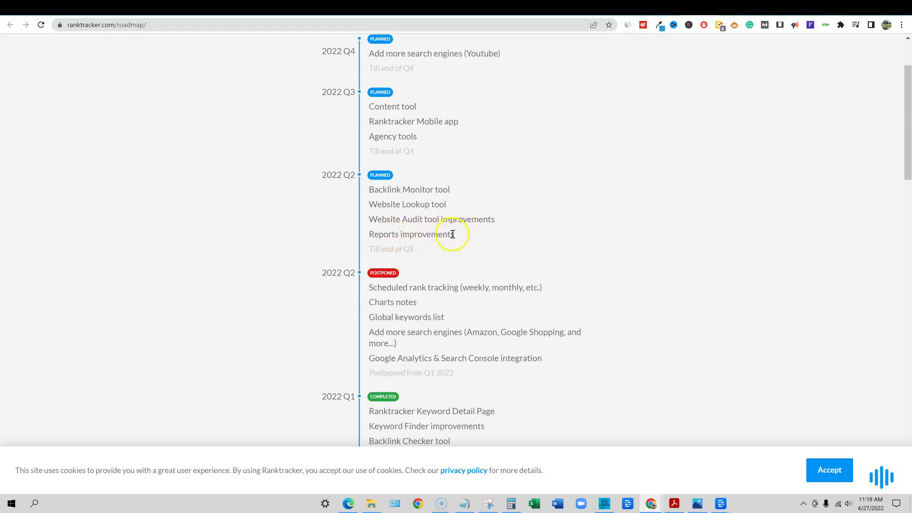
scroll(452, 234, "down", 2)
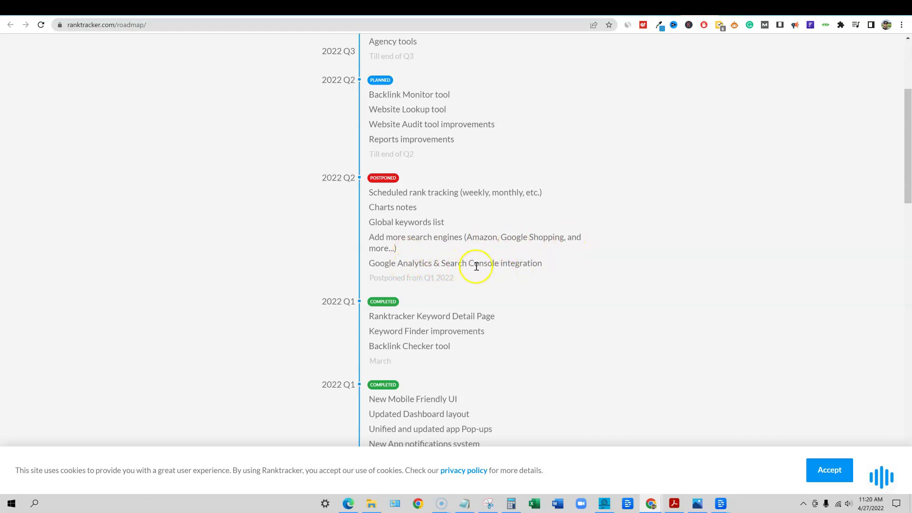
scroll(523, 265, "down", 2)
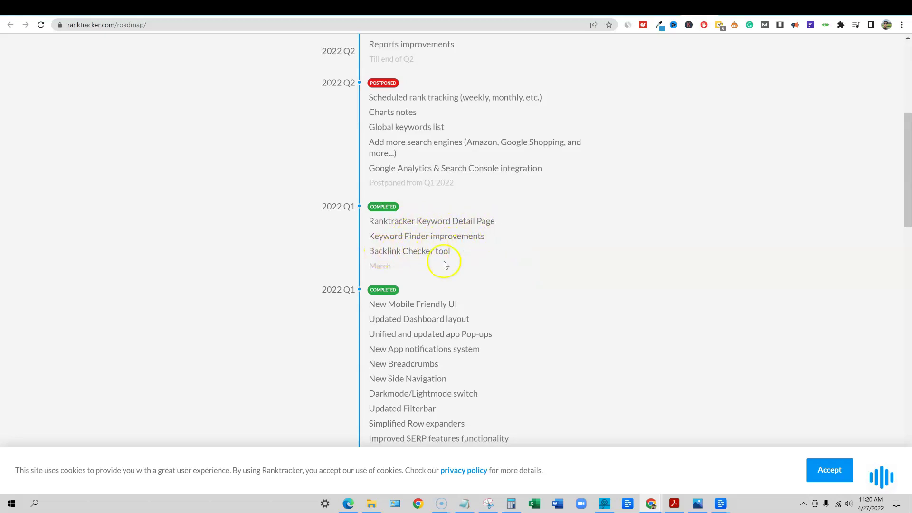
scroll(445, 265, "down", 3)
left_click_drag(372, 164, 493, 416)
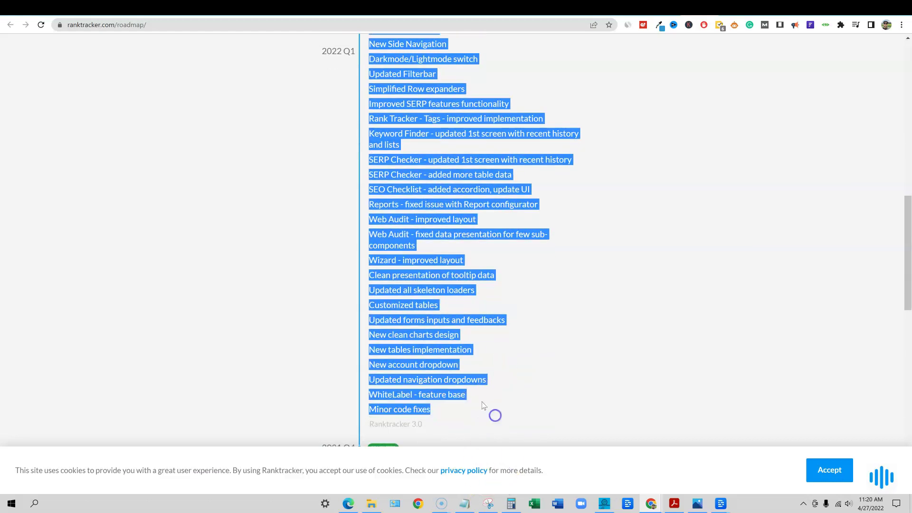
Check the completed items from 2021 Q4 back to 2019 Q1 on the Application Roadmap and return to its beginning.
scroll(464, 377, "down", 5)
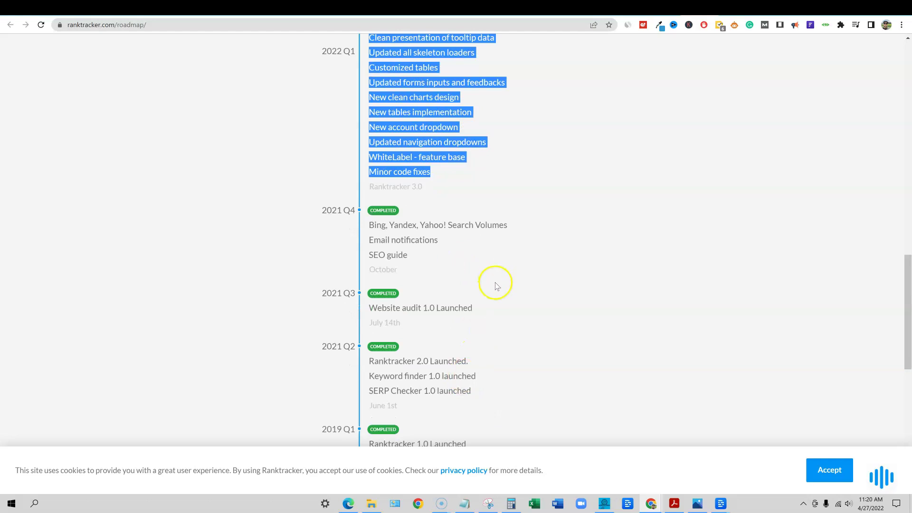
scroll(495, 285, "up", 12)
scroll(497, 285, "up", 5)
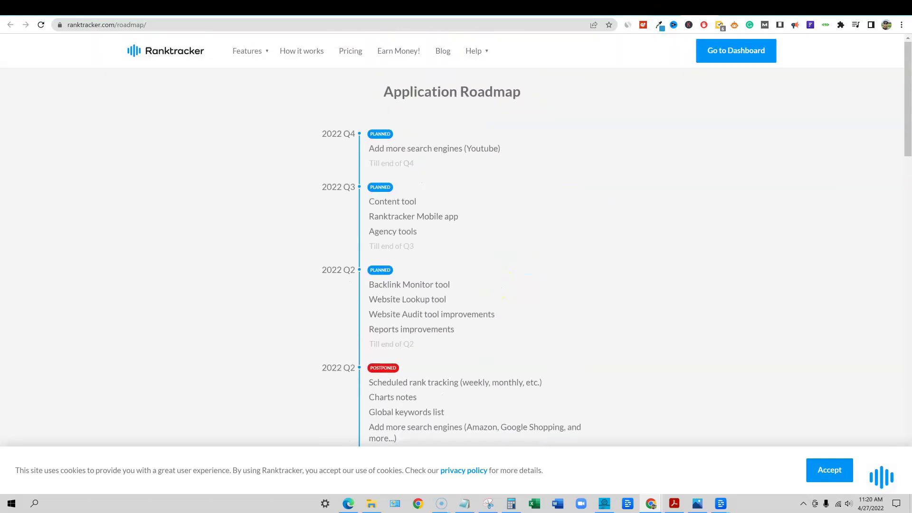
Return to the AppSumo deal page and read the creator's pinned posts with the tool-by-tool feature list and the answered usage questions.
left_click(668, 8)
scroll(490, 256, "down", 3)
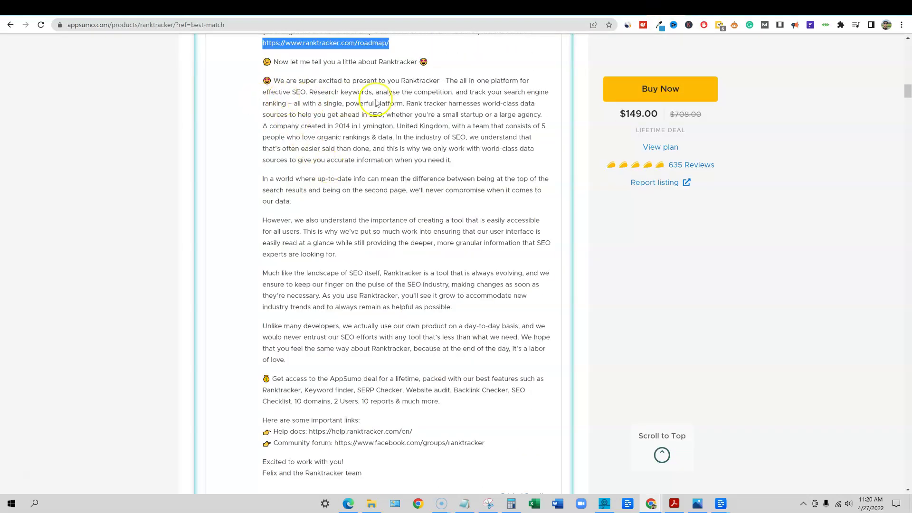
scroll(418, 347, "down", 8)
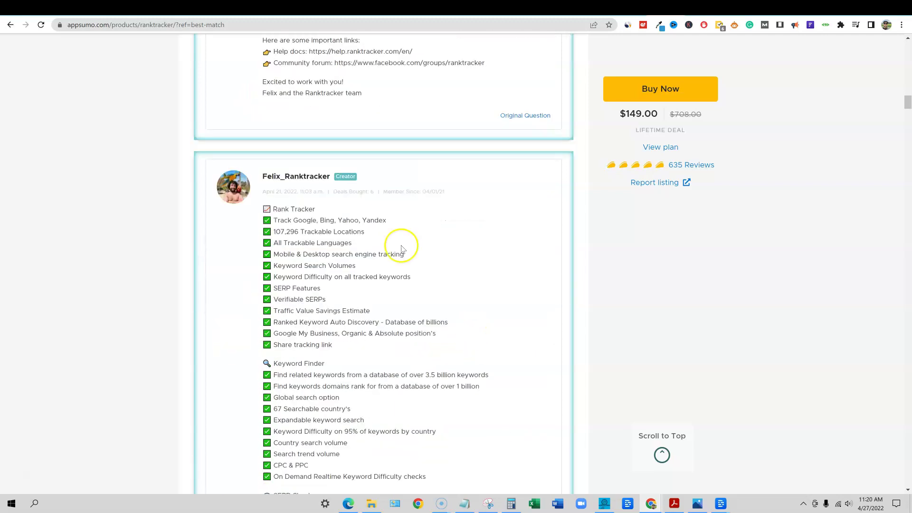
scroll(321, 219, "down", 3)
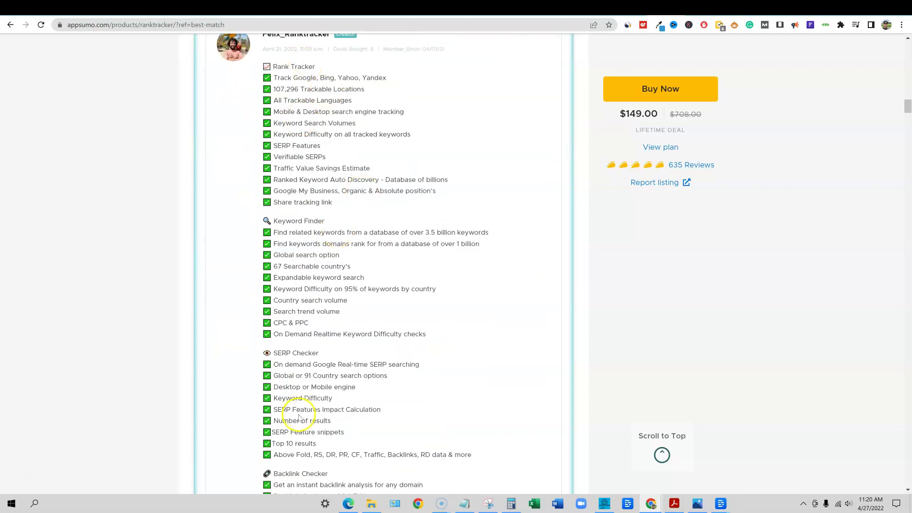
scroll(298, 418, "down", 10)
scroll(417, 357, "down", 7)
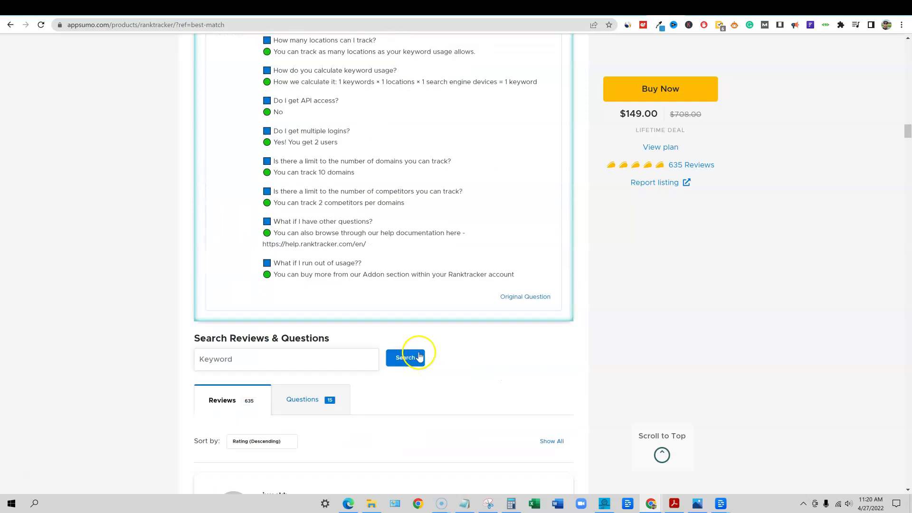
Look through the customer reviews of the Ranktracker deal and return to the start of the deal page.
scroll(414, 351, "down", 5)
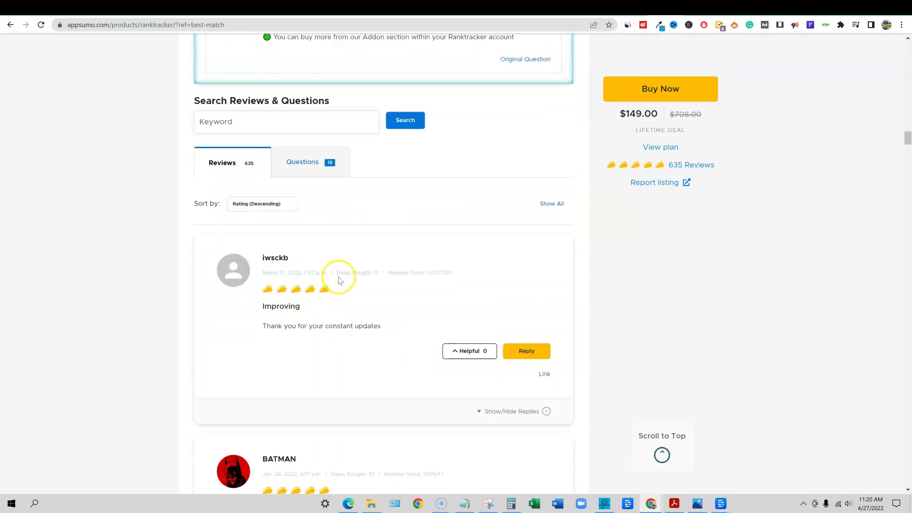
scroll(372, 333, "down", 1)
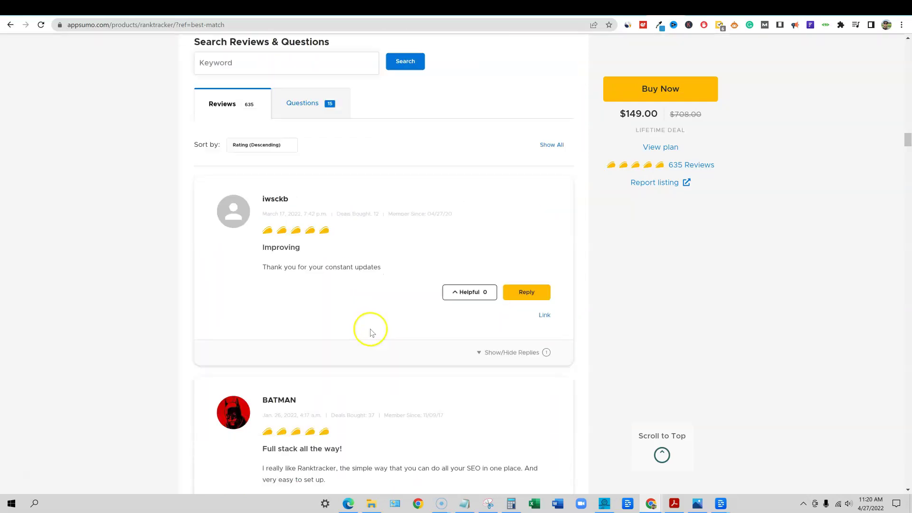
scroll(372, 333, "down", 3)
scroll(547, 309, "up", 8)
scroll(548, 309, "up", 20)
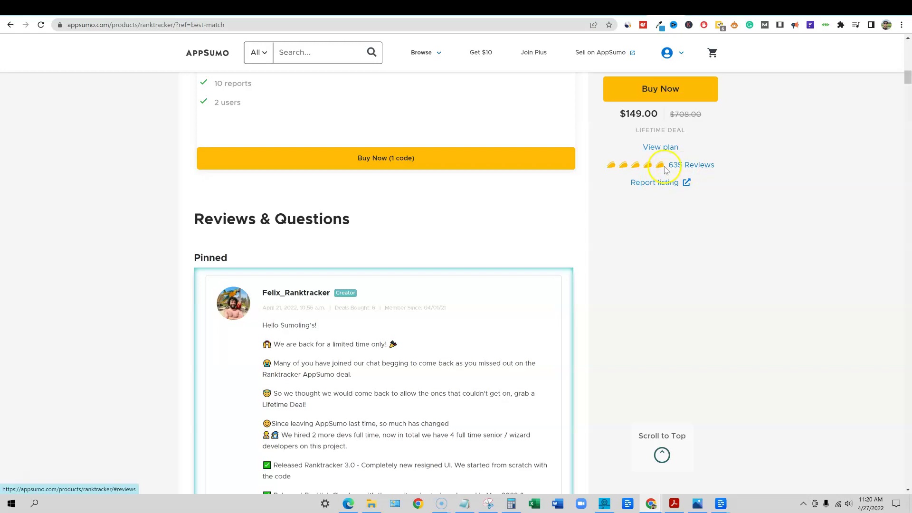
scroll(665, 297, "up", 20)
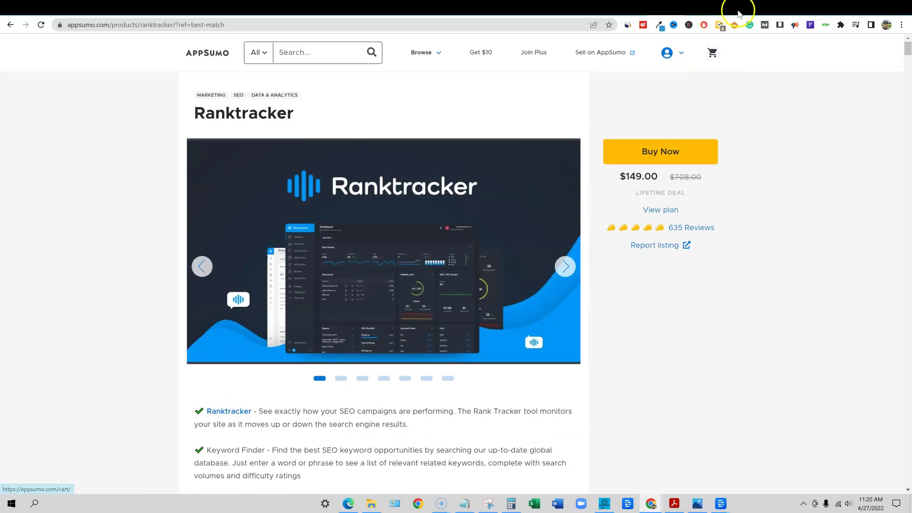
Switch to the Ranktracker app with the new tracking setup.
left_click(758, 8)
left_click(738, 9)
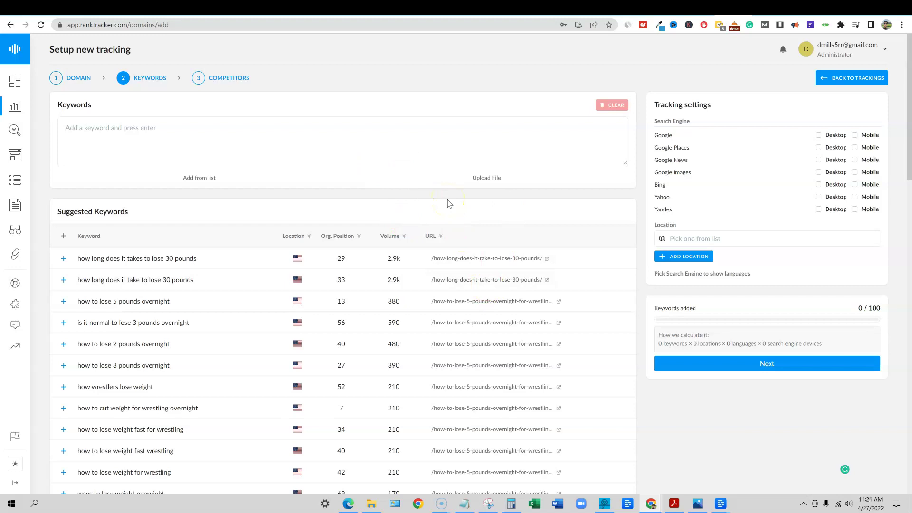
Return to the AppSumo deal plan and highlight its daily tracked keywords allowance and its domains allowance.
left_click(666, 8)
left_click_drag(906, 47, 879, 234)
left_click_drag(212, 250, 323, 249)
left_click_drag(213, 269, 263, 272)
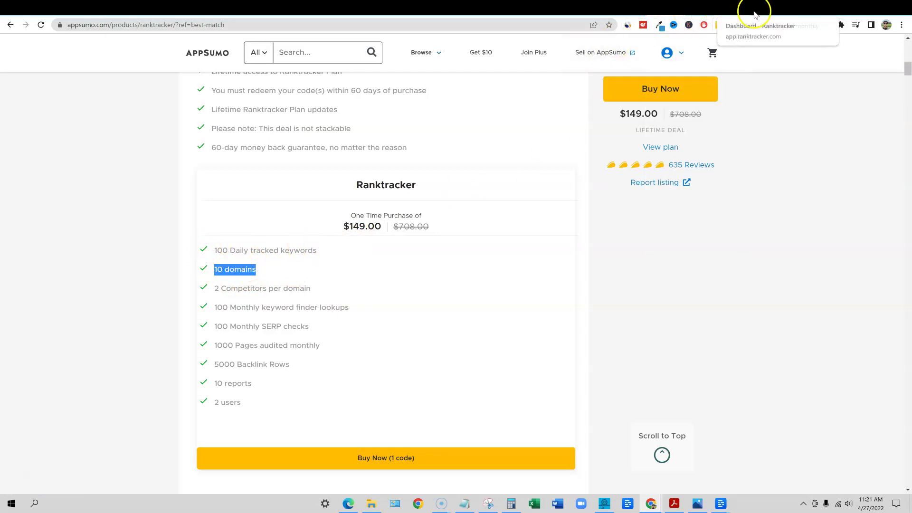
Go back to the Ranktracker tracking setup and set the suggested keywords table to 20 rows per page.
left_click(734, 9)
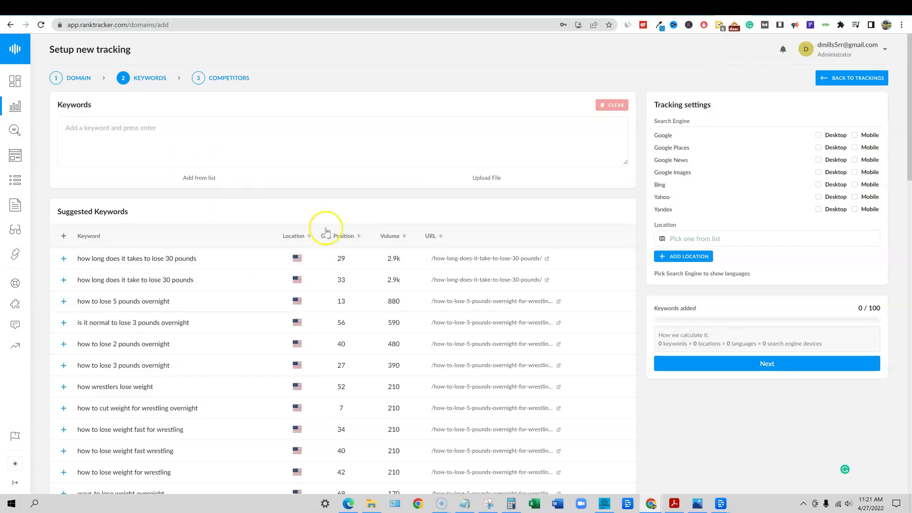
scroll(420, 335, "down", 1)
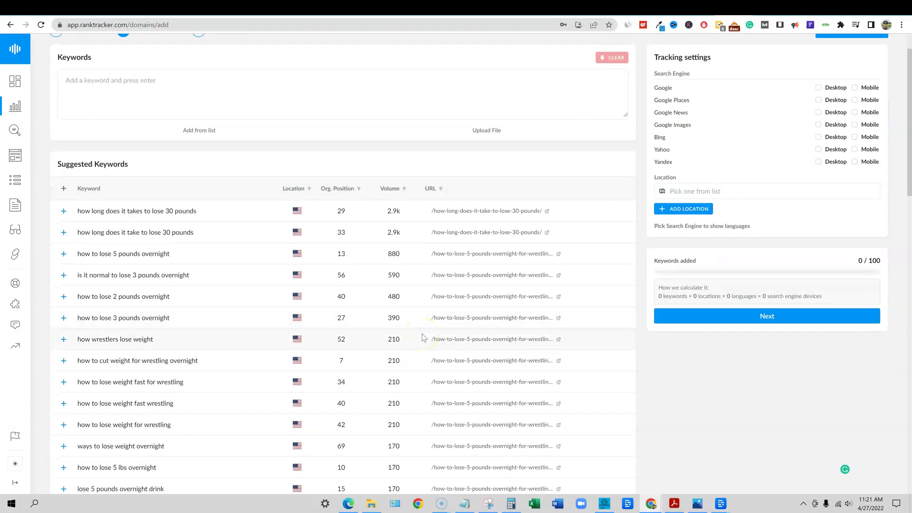
scroll(420, 284, "down", 18)
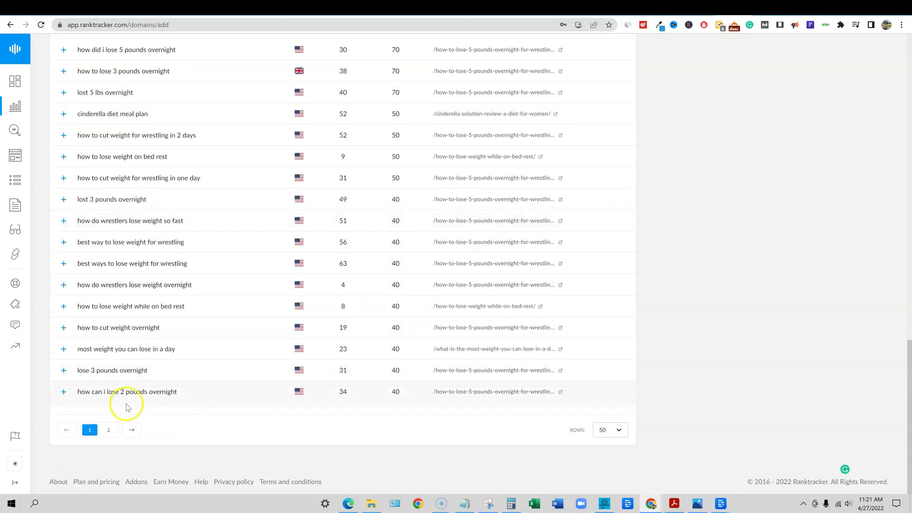
left_click(616, 430)
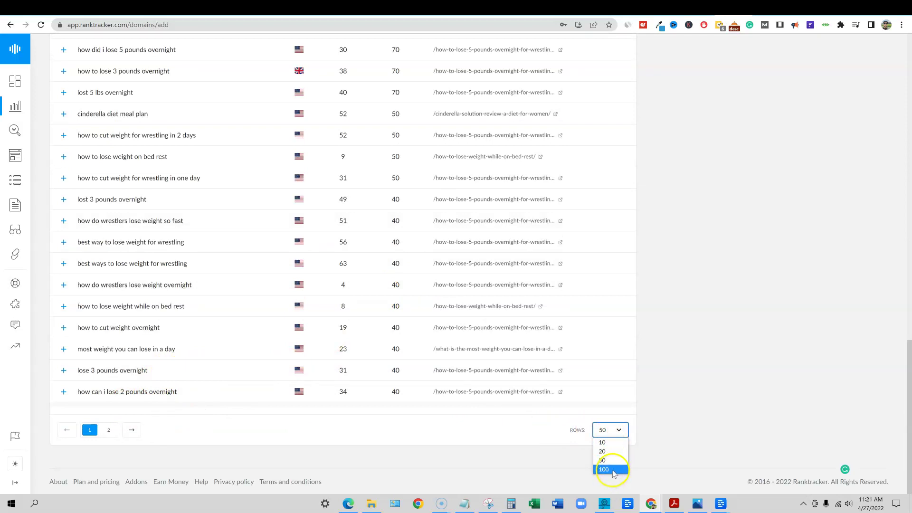
left_click(610, 443)
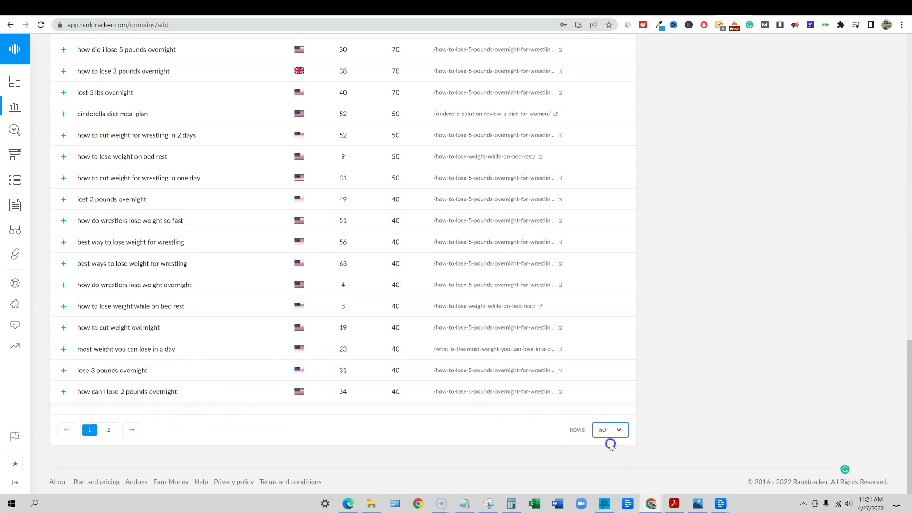
left_click(614, 430)
left_click(613, 454)
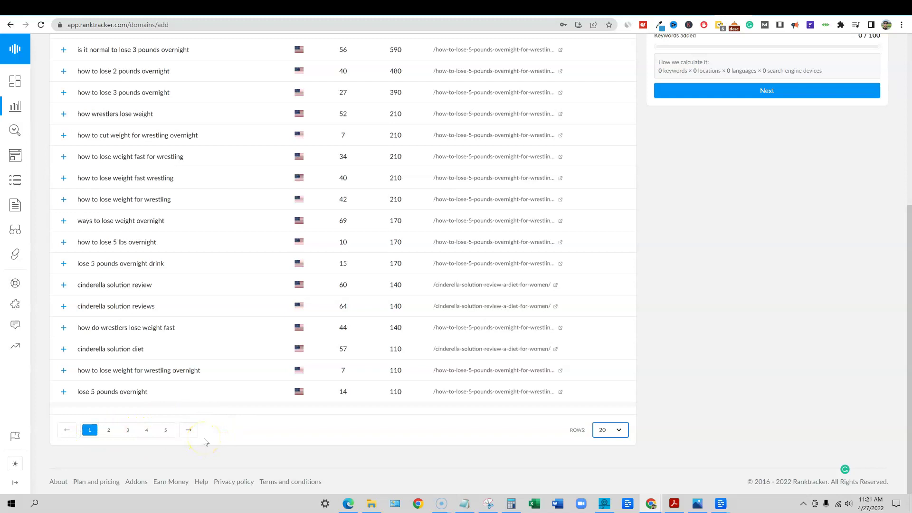
scroll(204, 439, "up", 4)
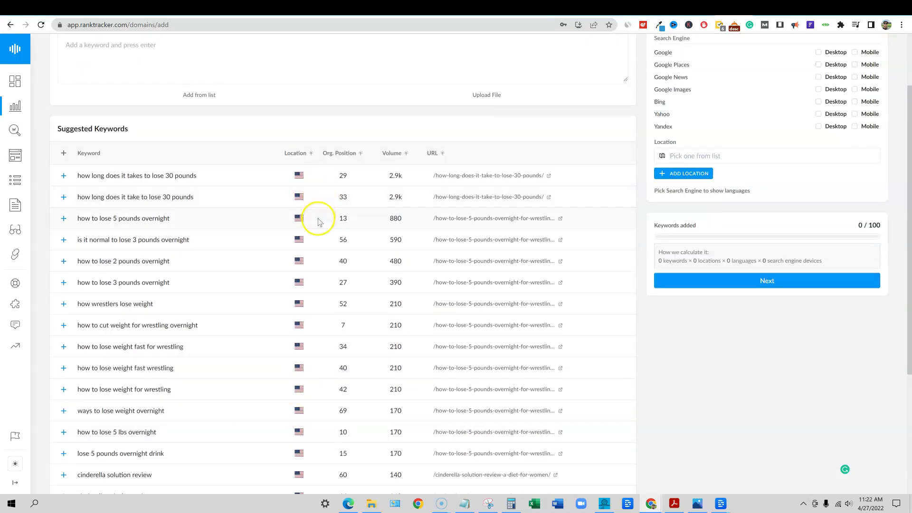
scroll(318, 223, "up", 2)
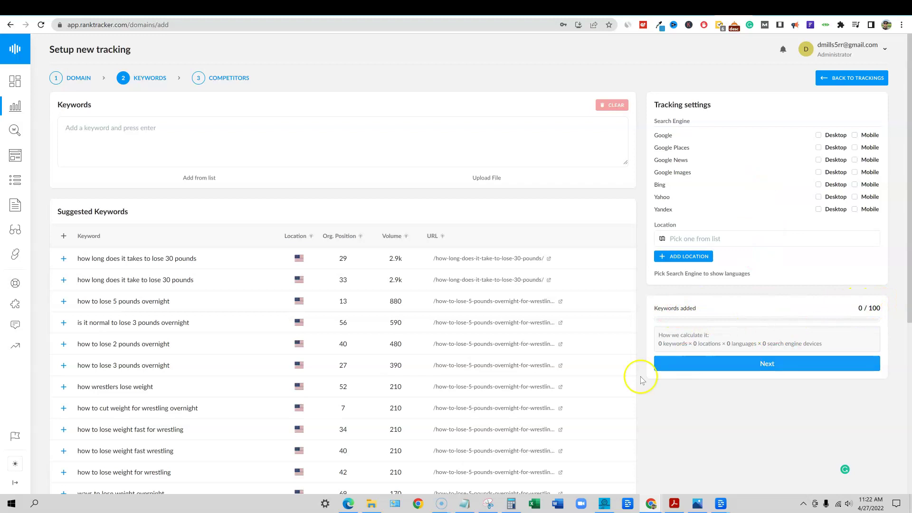
Enable Google desktop as the search engine in the tracking settings and glance through the suggested keywords.
left_click(818, 136)
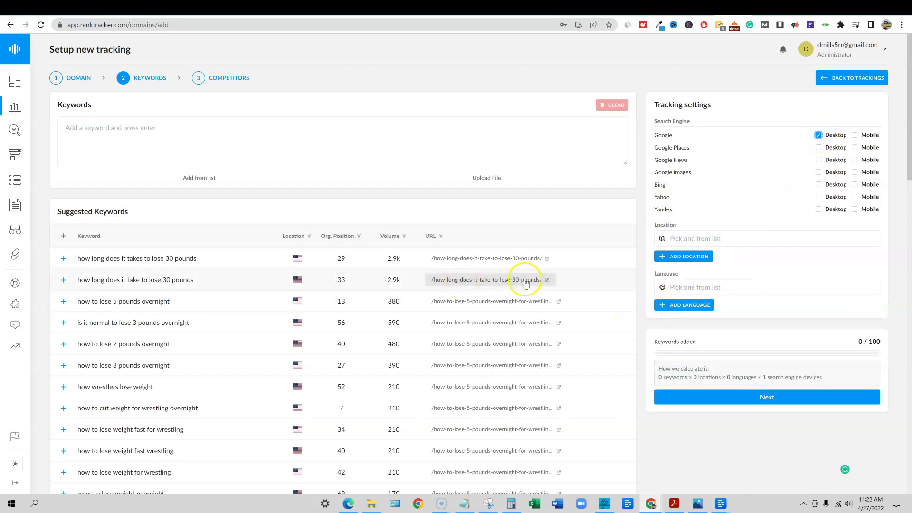
scroll(525, 283, "down", 5)
scroll(285, 279, "up", 5)
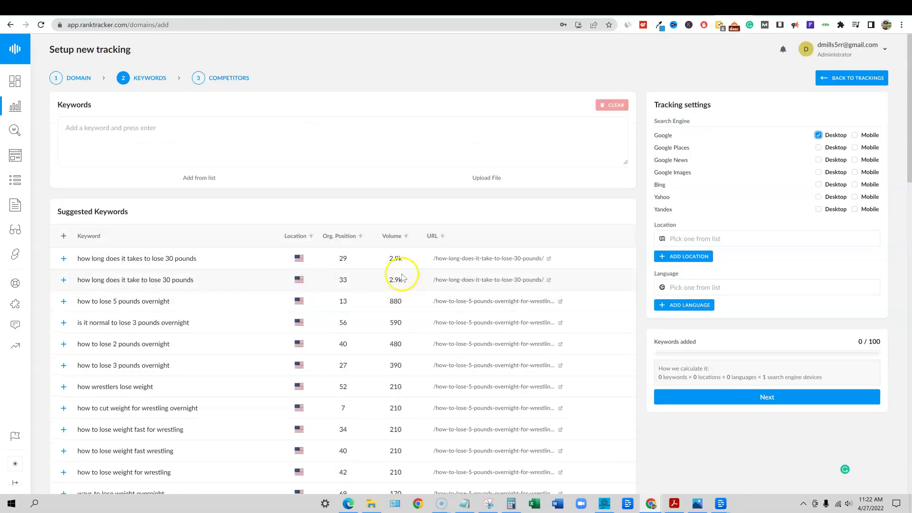
Sort the suggested keywords by organic position to review the best rankings, and re-sort them by search volume.
left_click(343, 238)
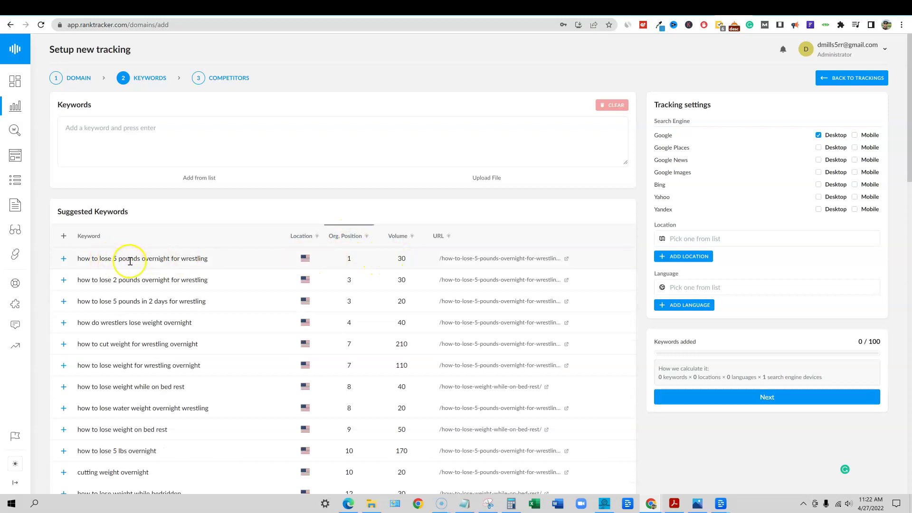
scroll(342, 466, "down", 4)
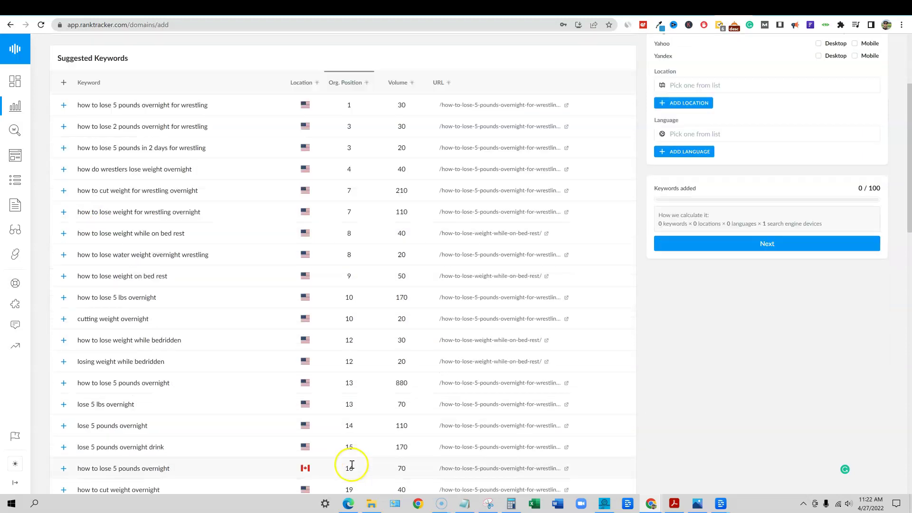
scroll(366, 259, "down", 5)
scroll(366, 336, "up", 10)
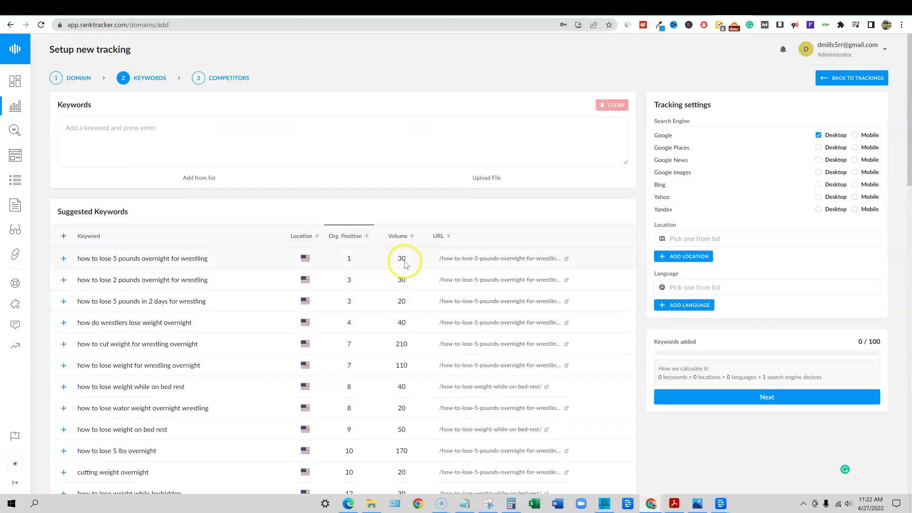
left_click(404, 237)
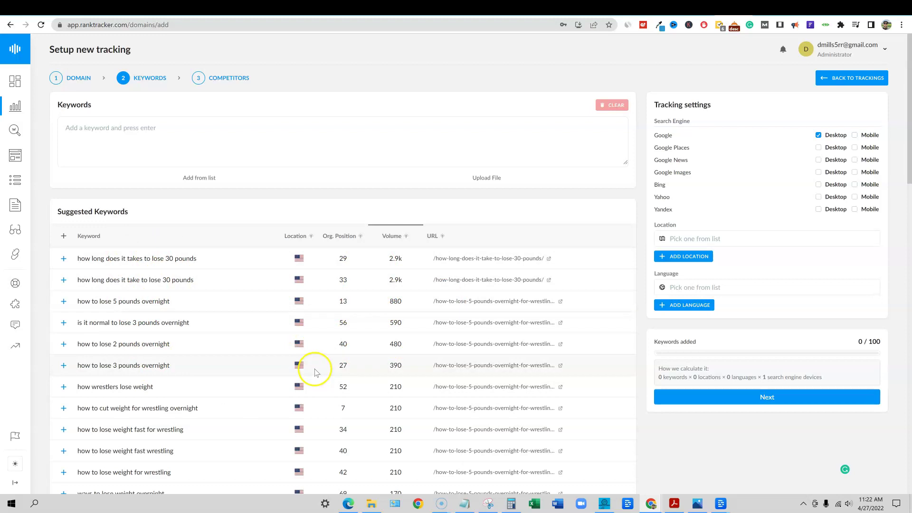
Add "how long does it takes to lose 30 pounds", "how to lose 5 pounds overnight" and all remaining suggested keywords to the tracking list.
left_click(63, 259)
left_click(64, 299)
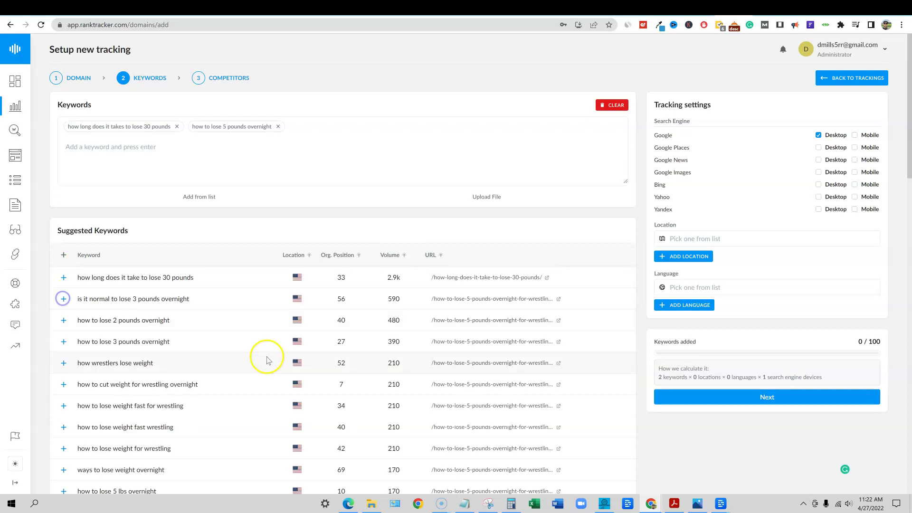
left_click(66, 256)
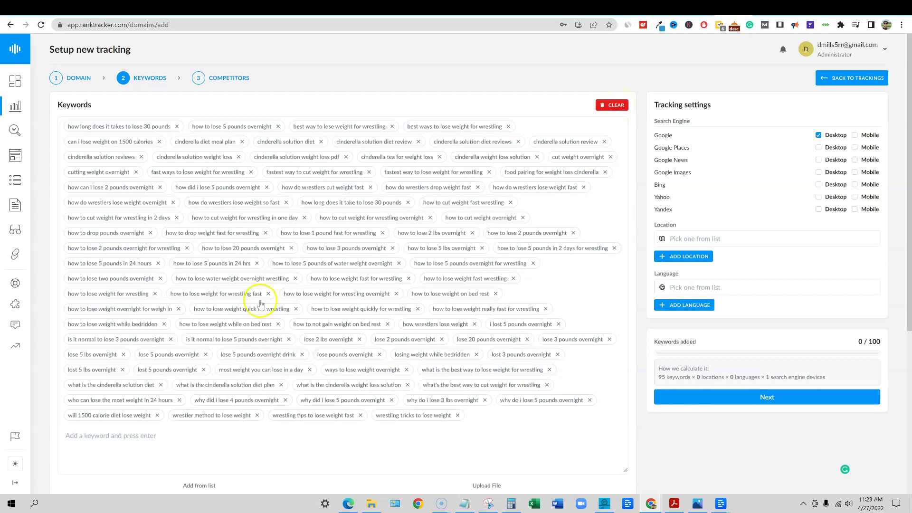
Set the tracking location to United States and the language to English for the added keywords.
left_click(750, 400)
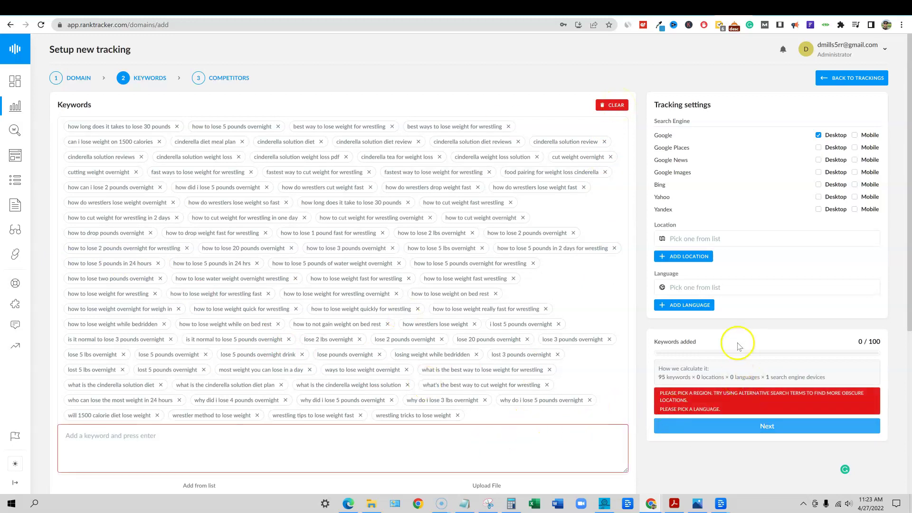
left_click(703, 238)
type("uniteed")
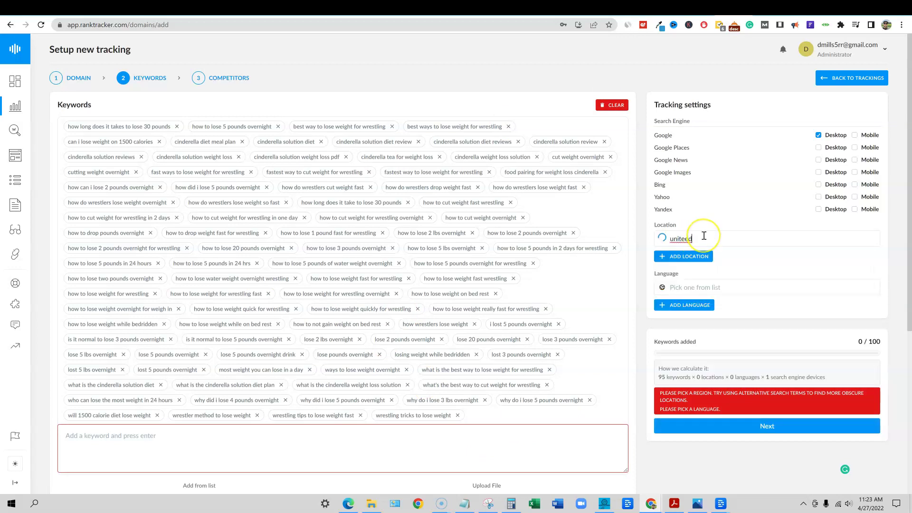
left_click(693, 257)
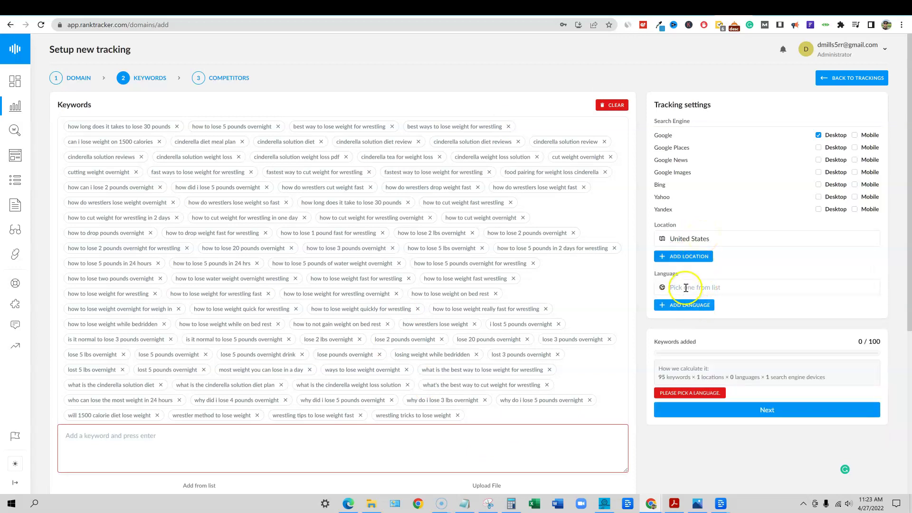
left_click(686, 288)
left_click(672, 379)
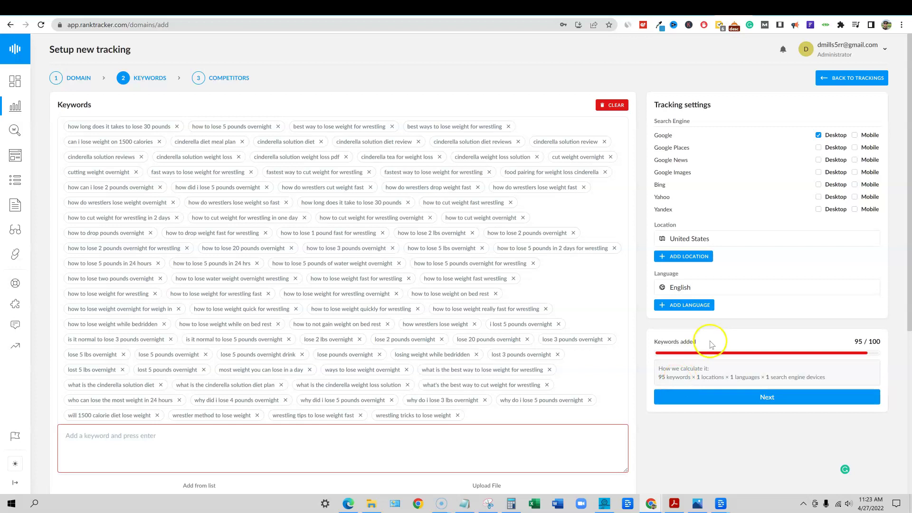
Finish the tracking setup without adding competitors, dismiss the project notice and look through the tracked keyword list.
left_click(770, 401)
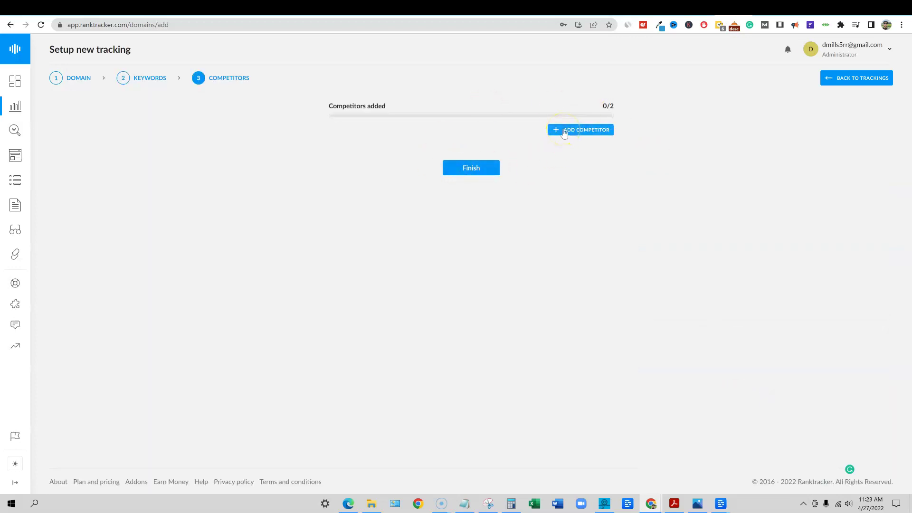
left_click(489, 169)
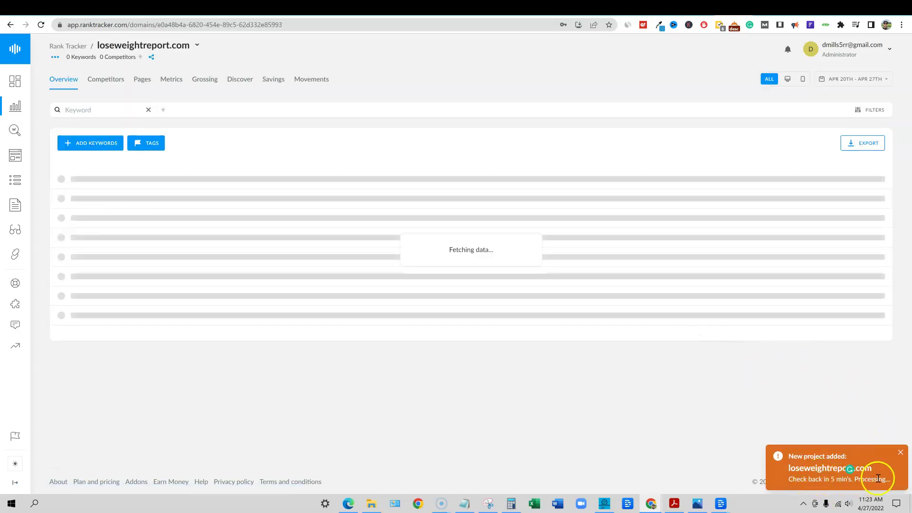
left_click(896, 455)
scroll(274, 315, "down", 10)
scroll(275, 316, "up", 15)
scroll(254, 306, "down", 8)
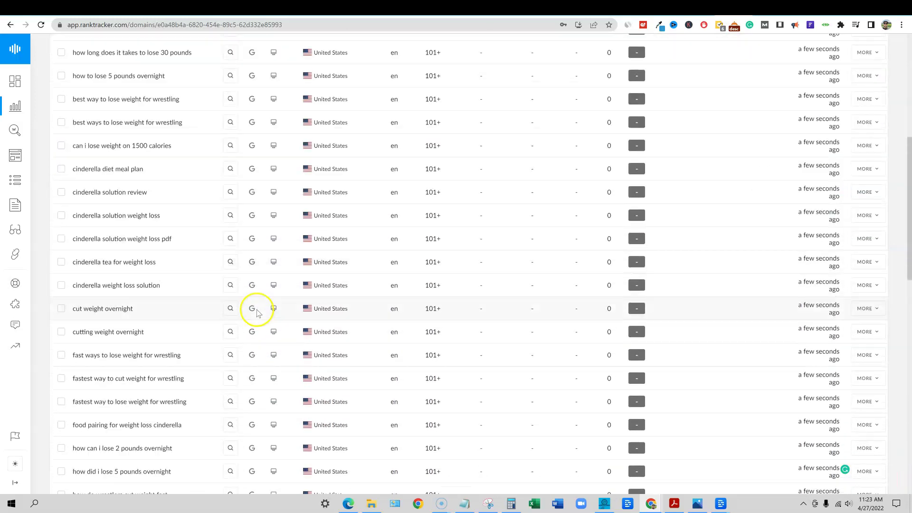
Look through the tracked keyword list, return to the tracked domains page and display the account's usage limits.
scroll(257, 312, "down", 10)
scroll(259, 311, "up", 9)
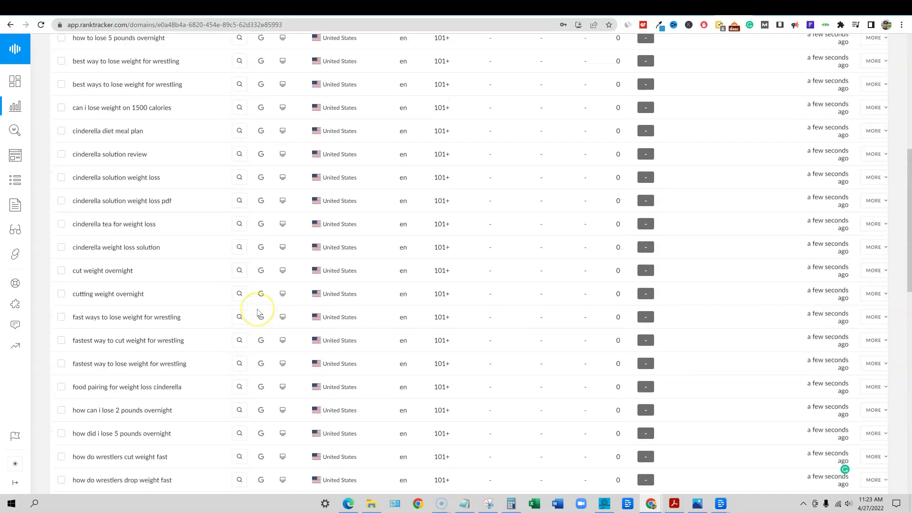
scroll(259, 313, "up", 8)
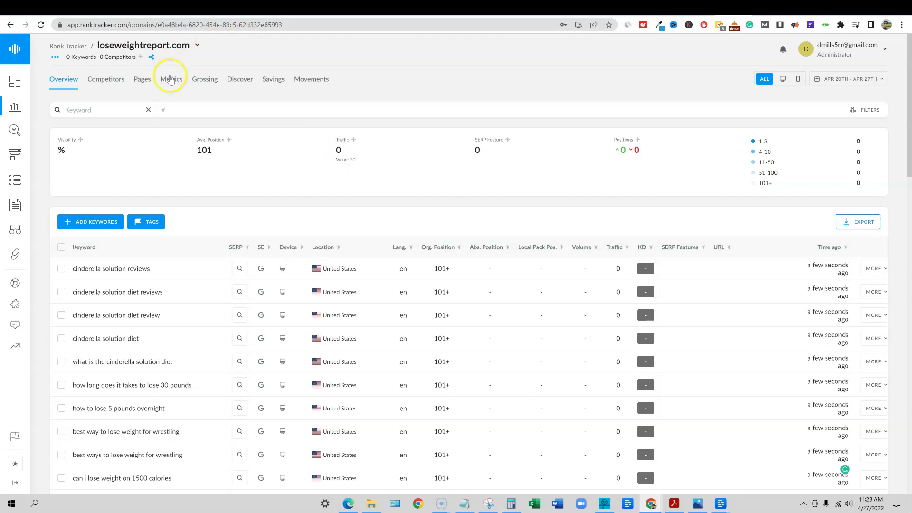
left_click(16, 108)
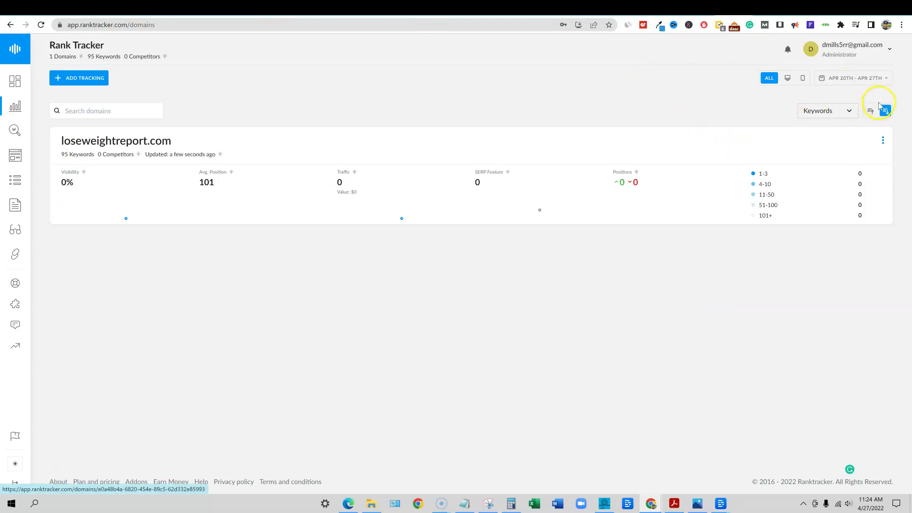
left_click(889, 49)
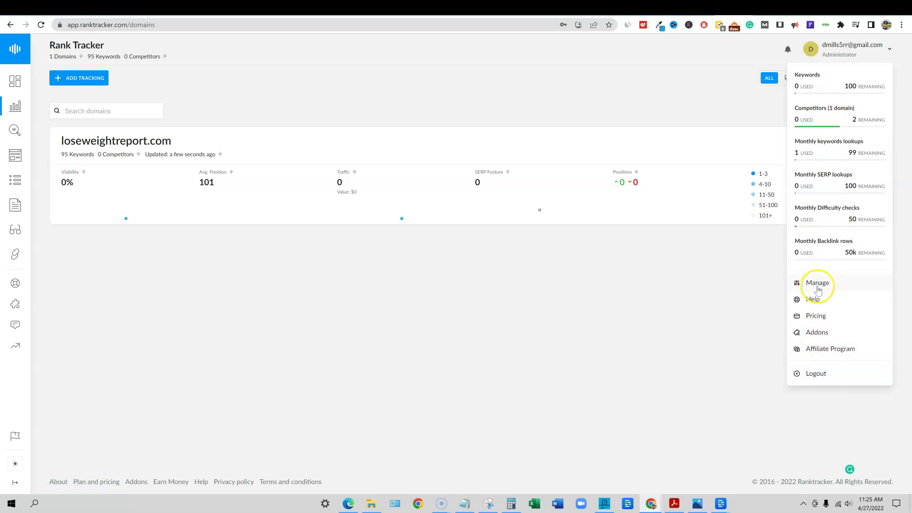
Try the dark theme while opening the Keyword Finder, and return the interface to the light theme.
left_click(16, 464)
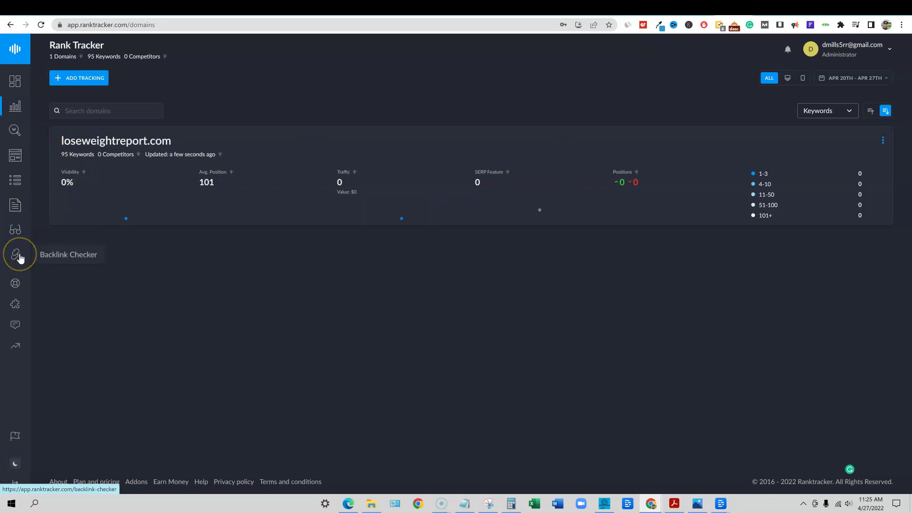
left_click(16, 287)
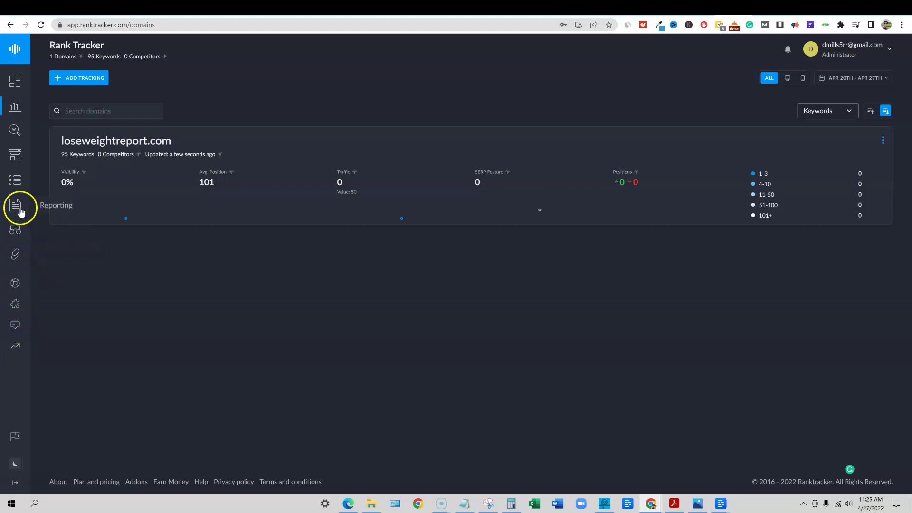
left_click(16, 133)
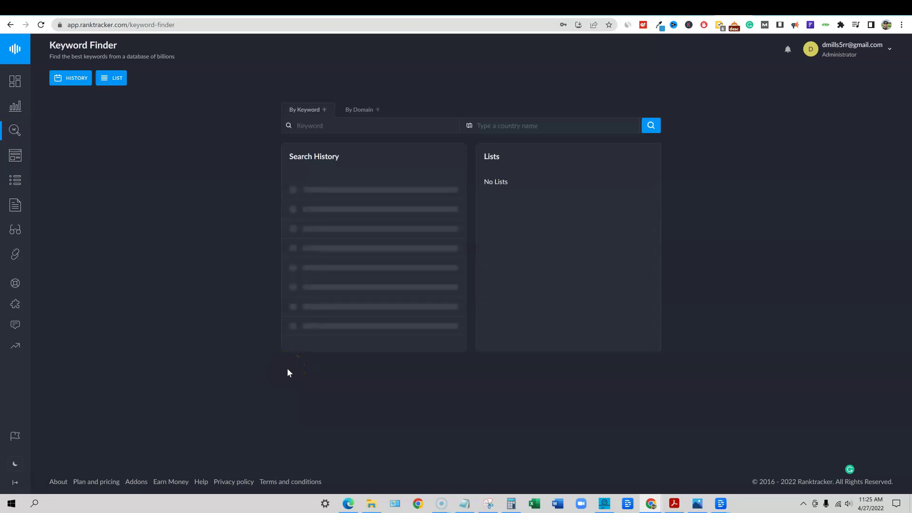
left_click(13, 464)
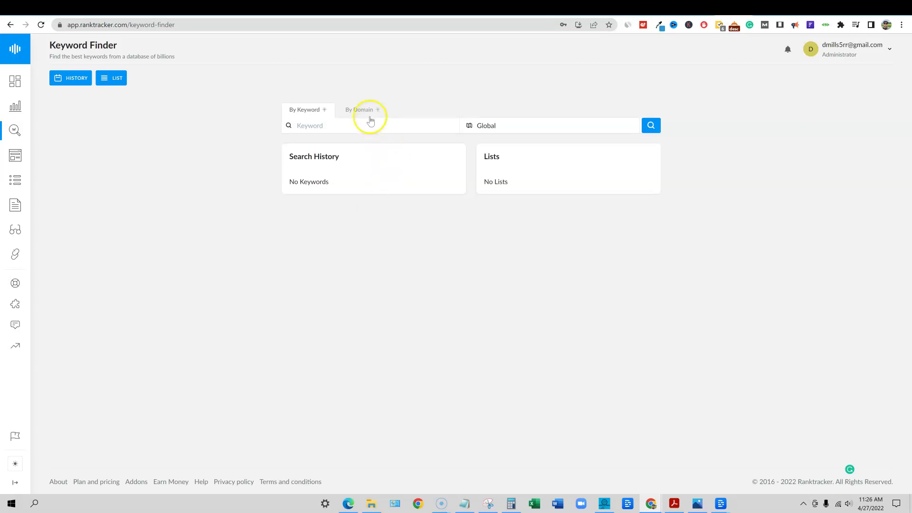
Search the Keyword Finder for "lose weight" with United States as the country and English as the language.
left_click(317, 125)
left_click(496, 125)
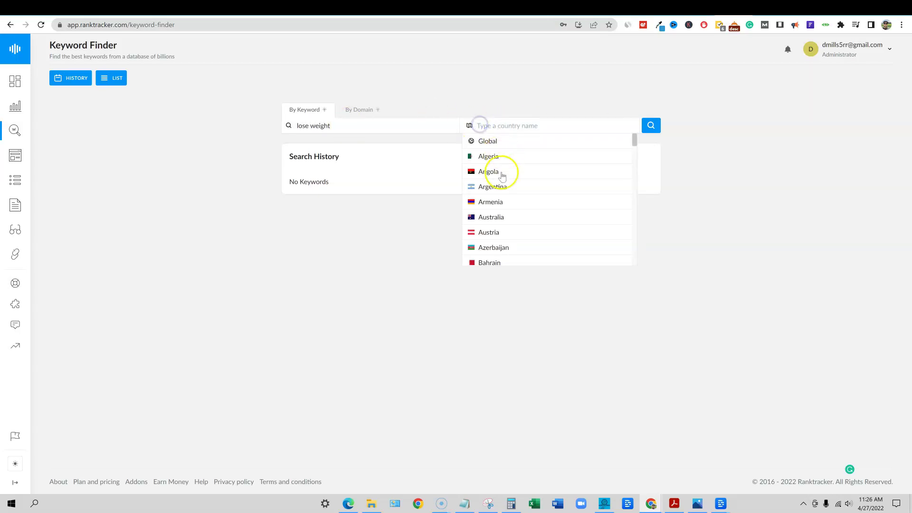
type("united")
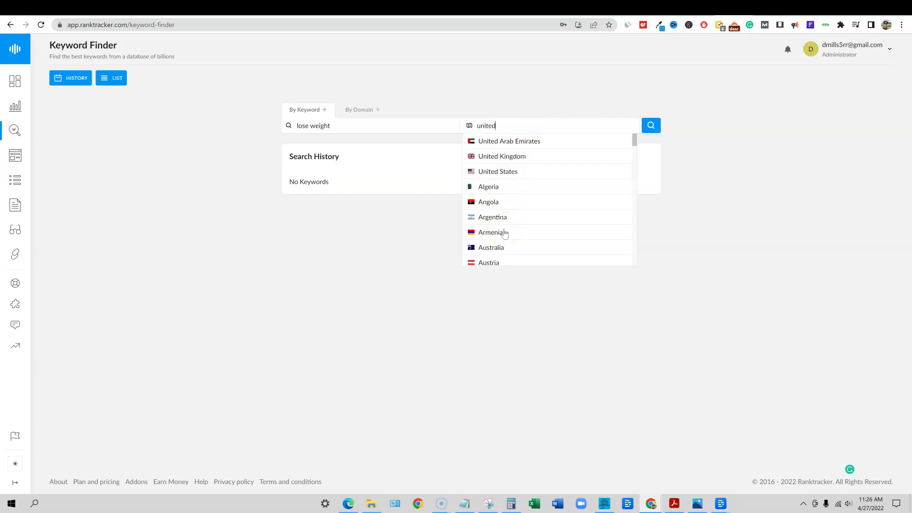
left_click(515, 173)
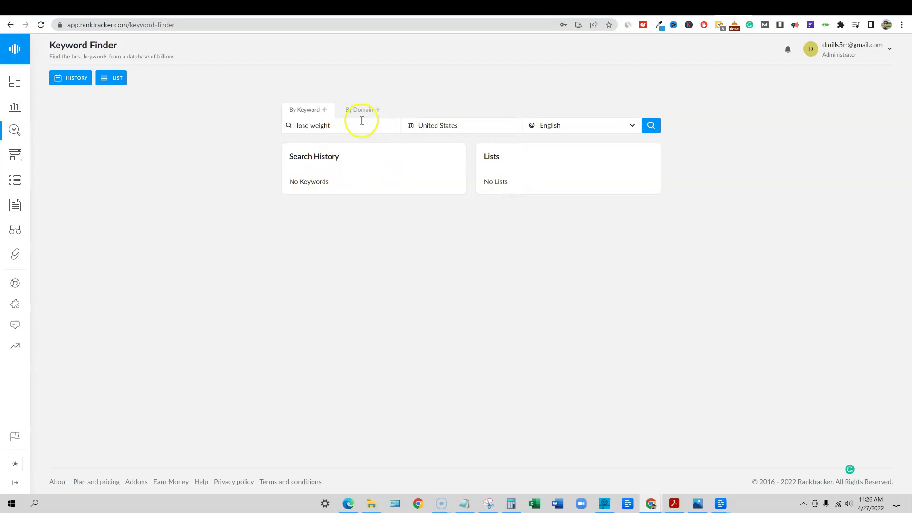
left_click(652, 125)
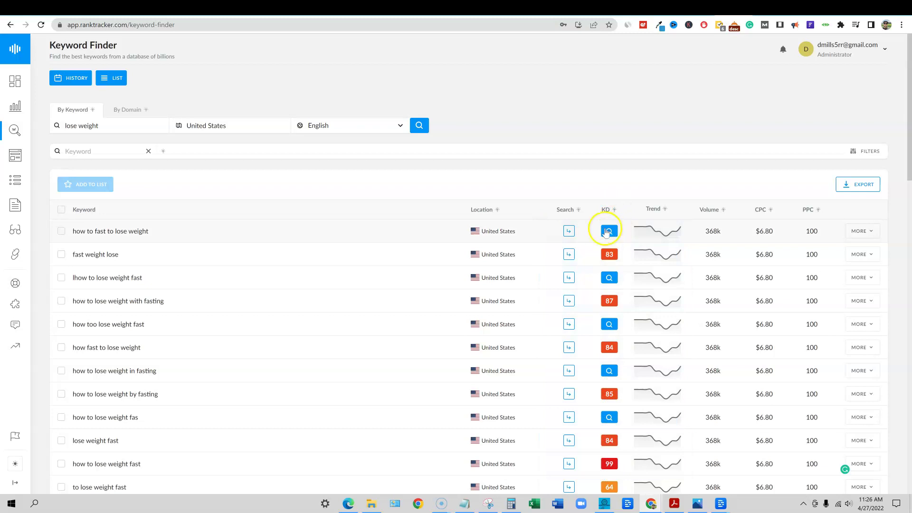
Examine the difficulty, trend and volume figures of the "lose weight" keyword results down to the end of the page.
scroll(623, 285, "down", 5)
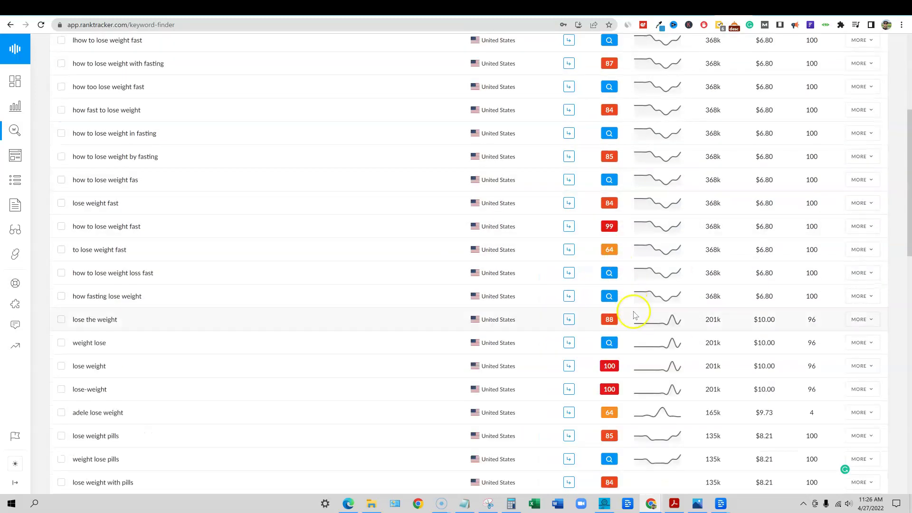
scroll(627, 308, "down", 5)
scroll(624, 371, "down", 3)
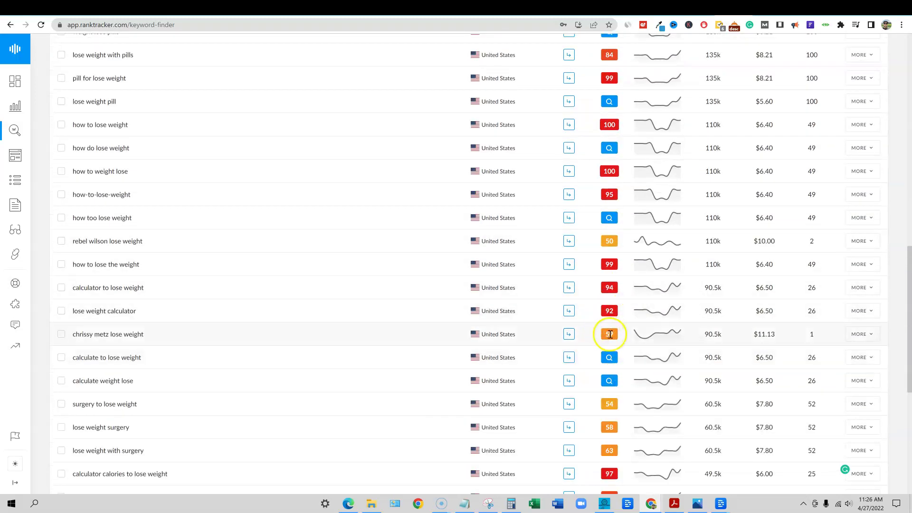
scroll(611, 335, "down", 5)
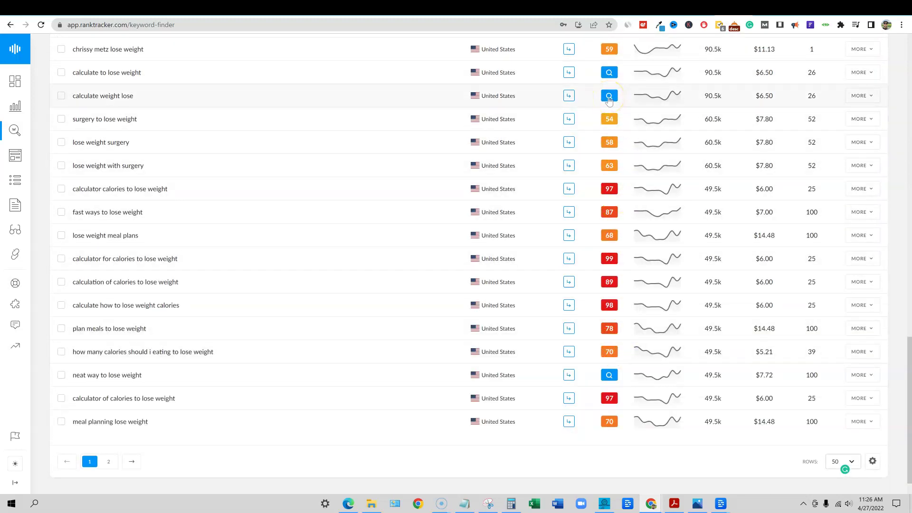
scroll(672, 285, "down", 1)
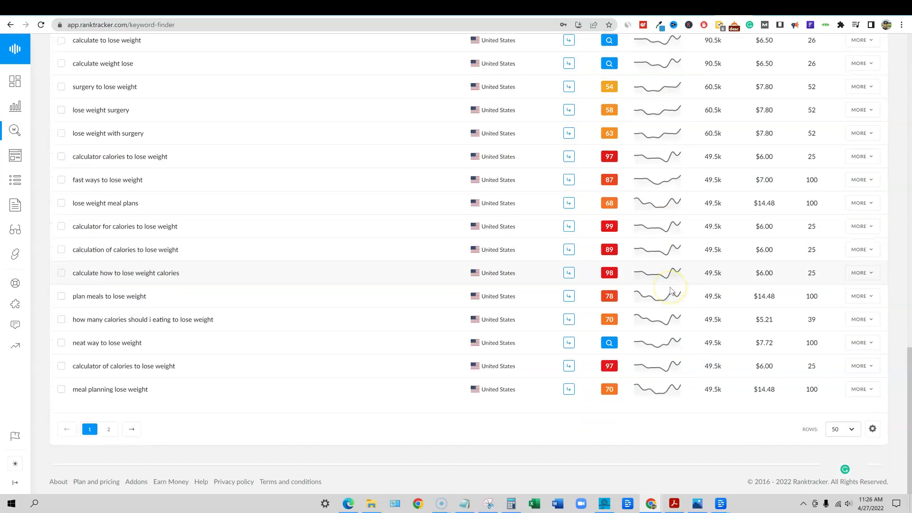
Set the keyword results table to show 20 rows per page.
left_click(852, 430)
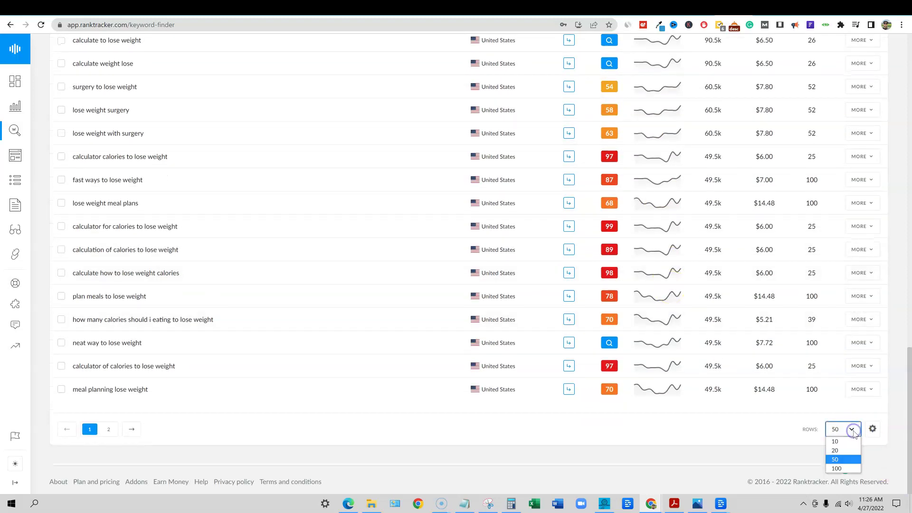
left_click(838, 441)
left_click(843, 430)
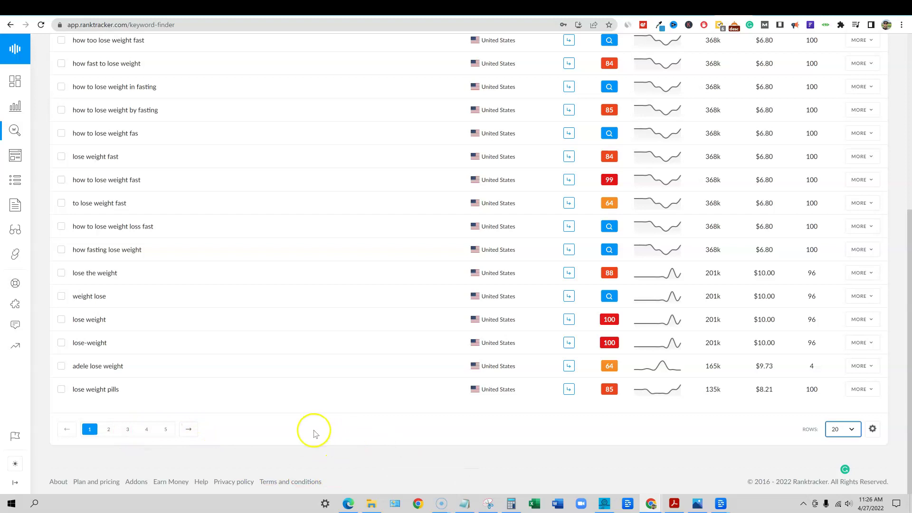
scroll(312, 432, "up", 4)
scroll(312, 434, "up", 2)
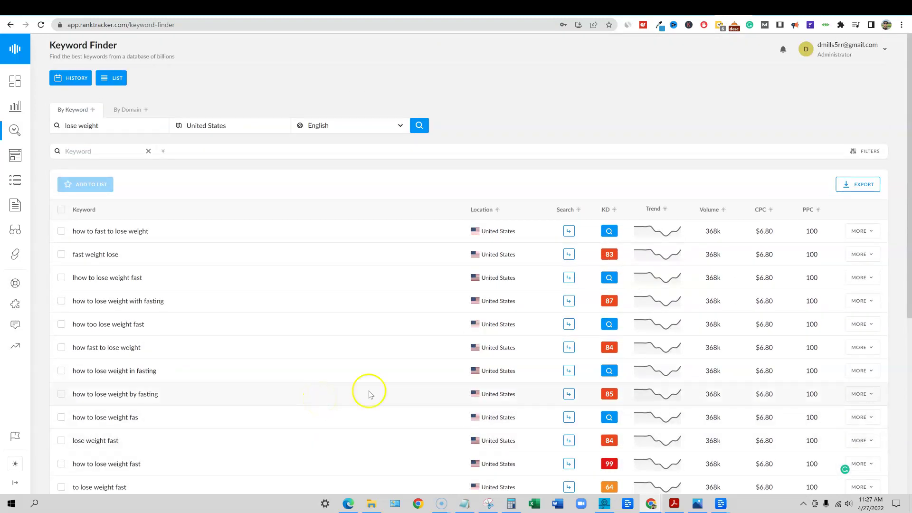
Filter the keyword results by a minimum search volume of 100.
left_click(854, 151)
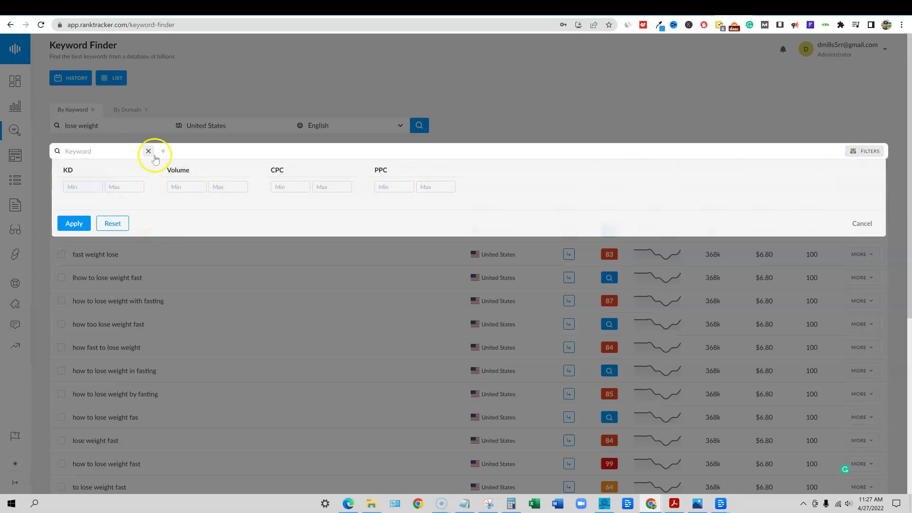
left_click(196, 187)
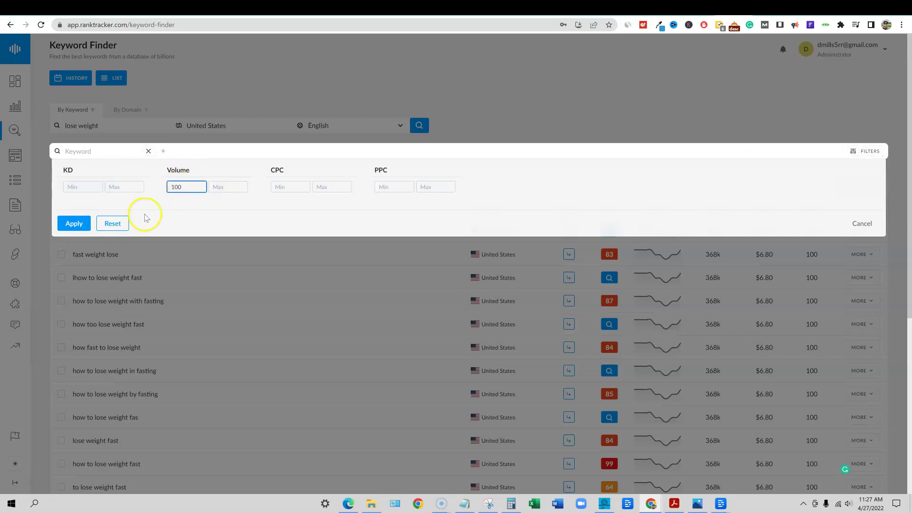
left_click(71, 222)
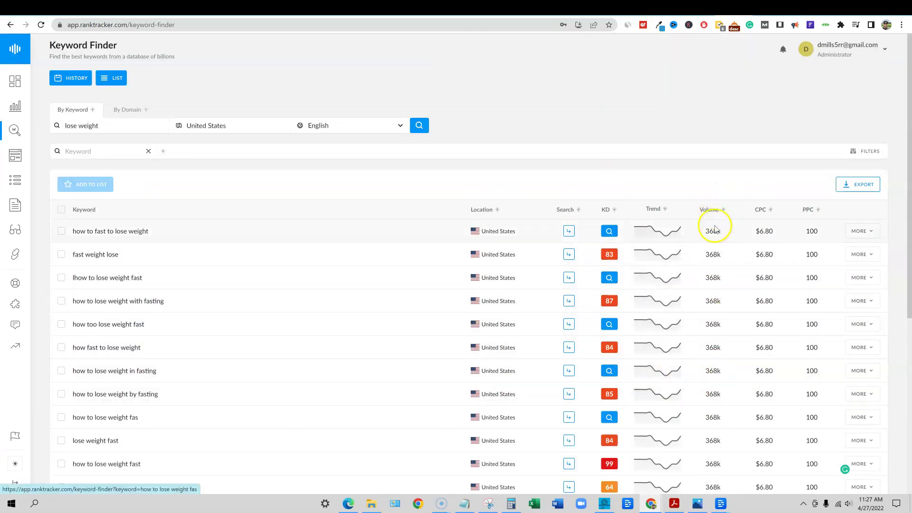
Show 100 keyword results per page and select the keyword "calorie cal to lose weight".
scroll(715, 229, "down", 5)
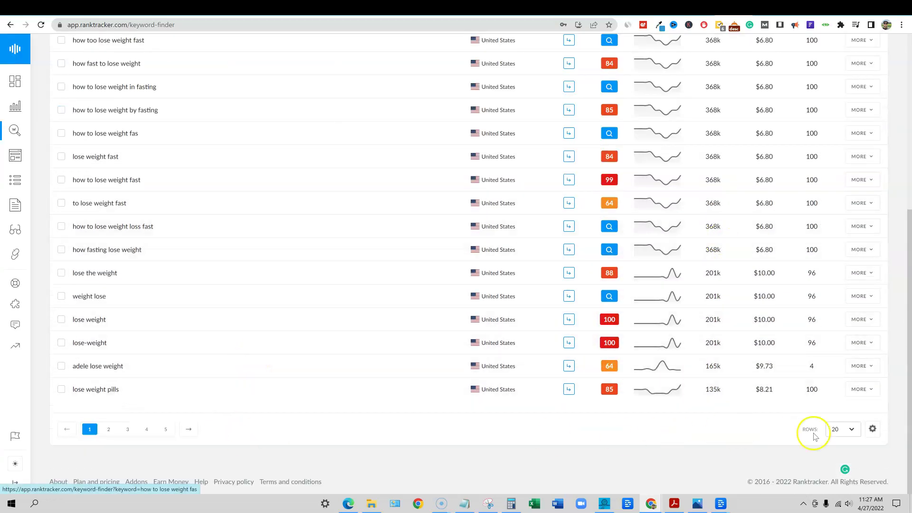
left_click(844, 429)
left_click(838, 460)
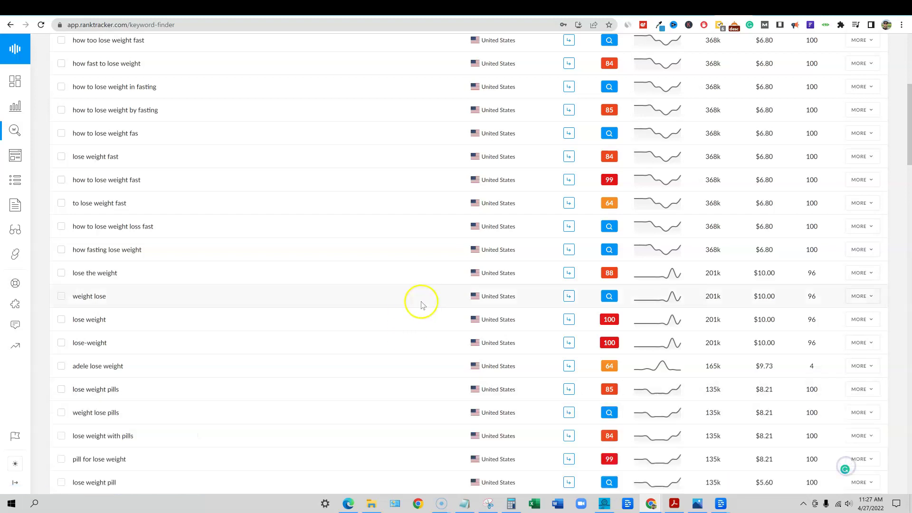
scroll(332, 296, "down", 10)
scroll(332, 298, "down", 10)
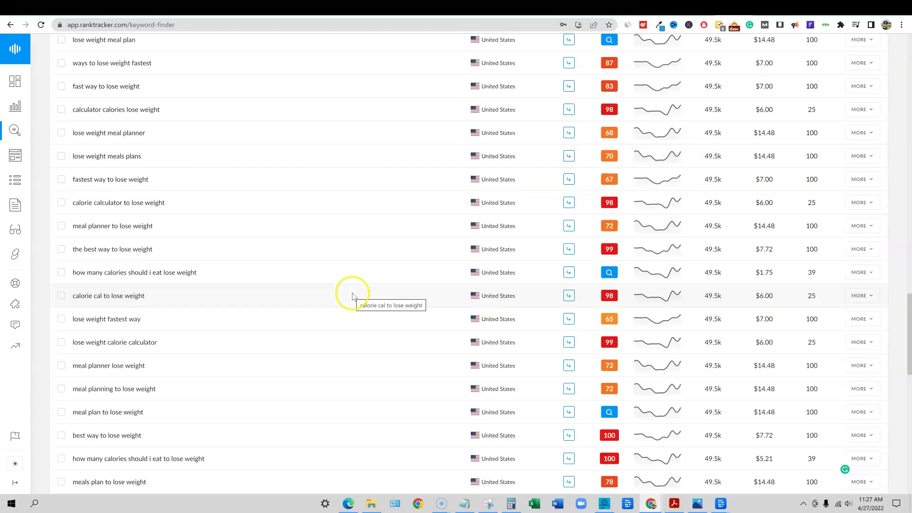
left_click(147, 296)
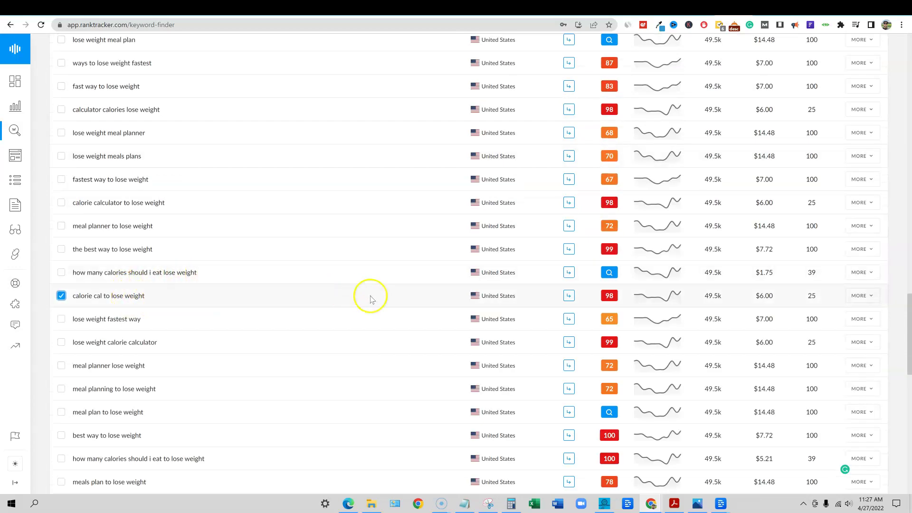
Run a keyword search on "lose weight fastest way" and request the difficulty of the India keyword "fastest way to lose weight for woman".
left_click(569, 320)
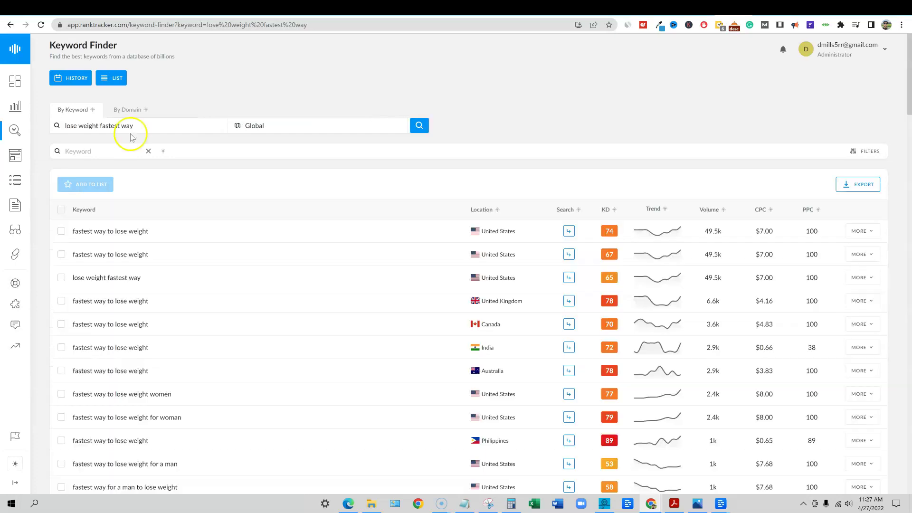
scroll(167, 154, "down", 8)
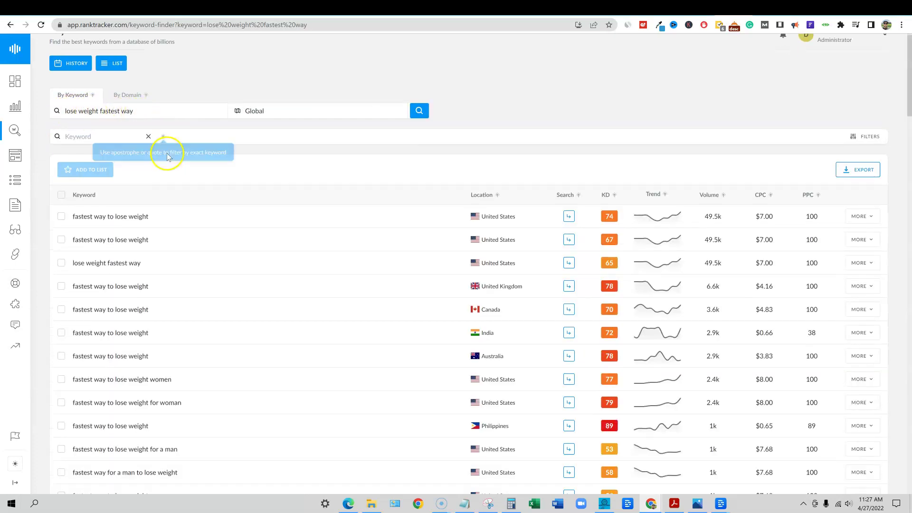
scroll(167, 162, "up", 5)
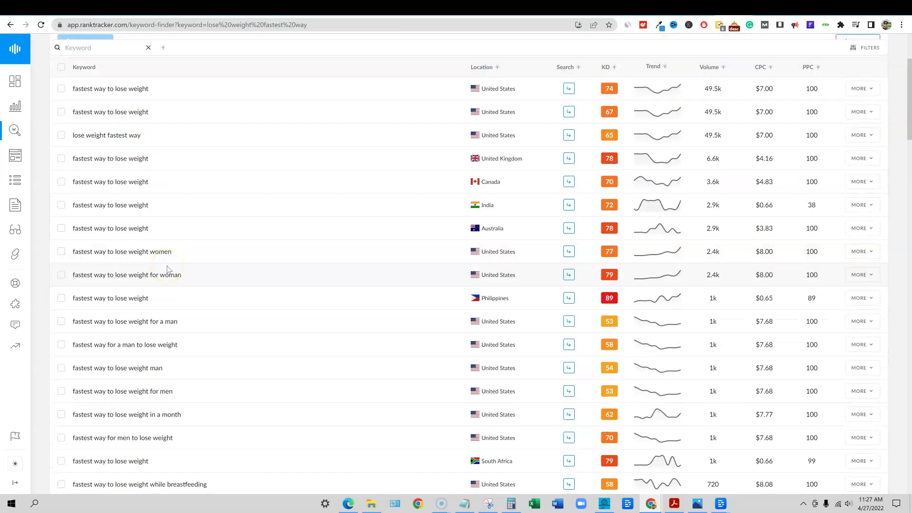
scroll(166, 269, "down", 15)
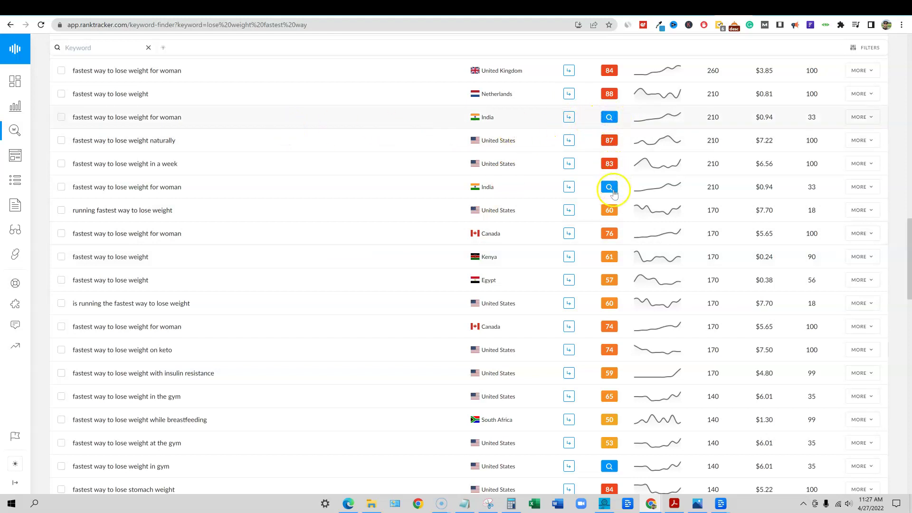
left_click(611, 217)
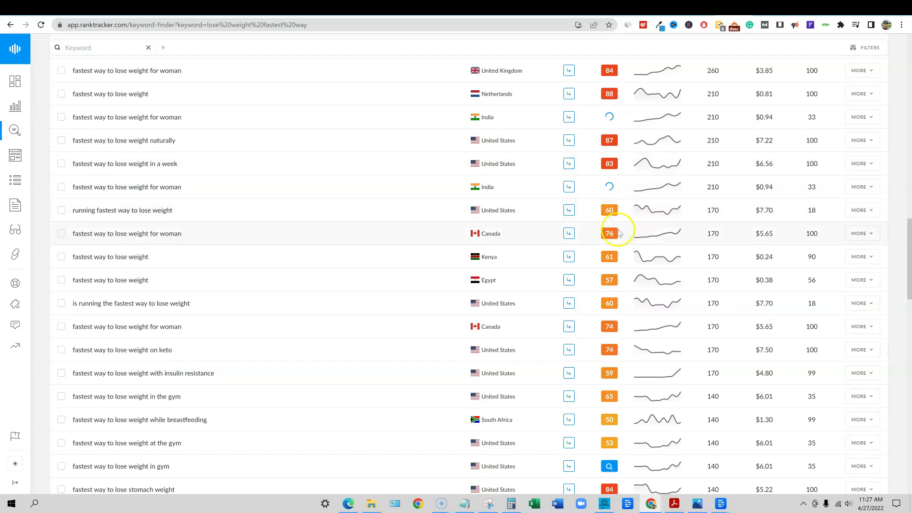
Switch to the AppSumo deal page and highlight the plan's "100 Monthly keyword finder lookups" limit.
left_click(663, 9)
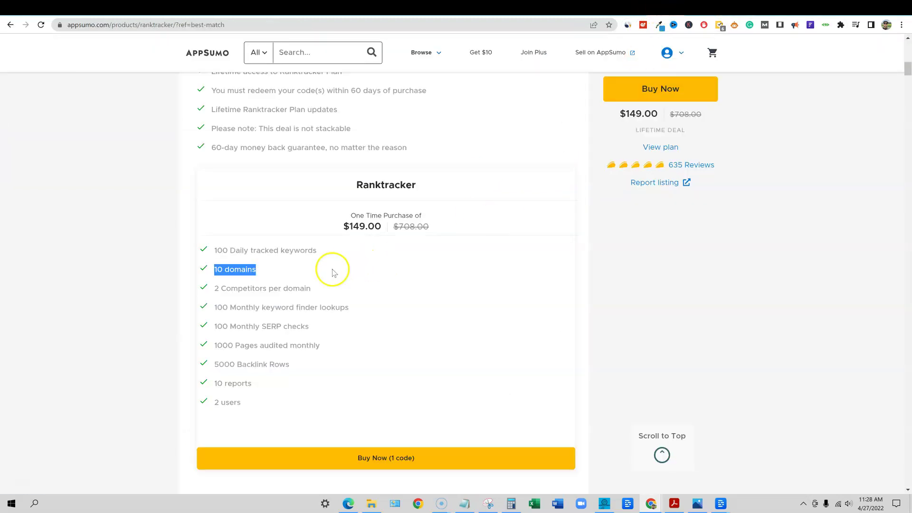
left_click(256, 292)
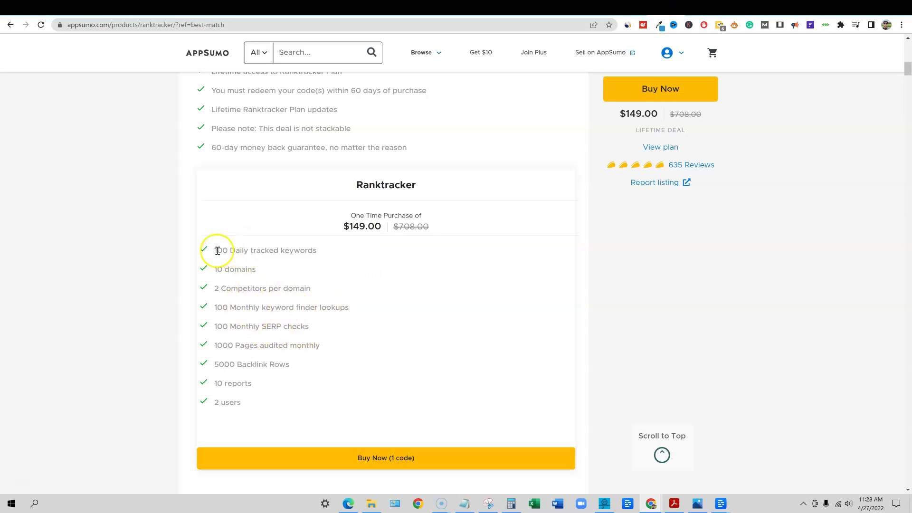
left_click_drag(216, 307, 360, 319)
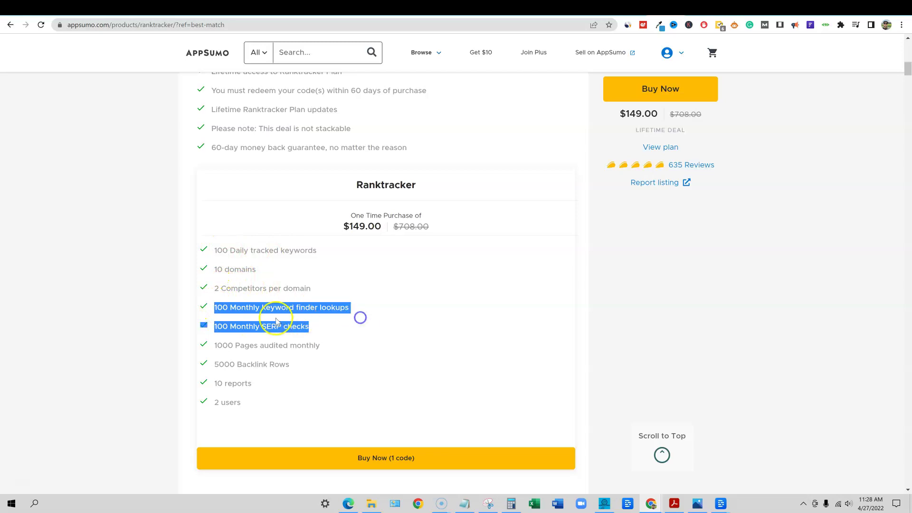
left_click(252, 308)
left_click_drag(215, 308, 373, 313)
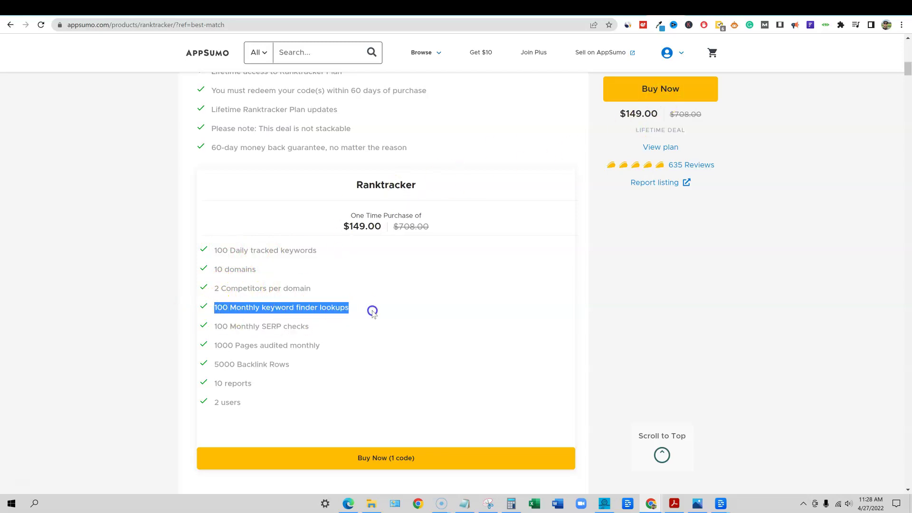
Switch back to Ranktracker's Keyword Finder and request the difficulty of the second India keyword "fastest way to lose weight for woman".
left_click(730, 6)
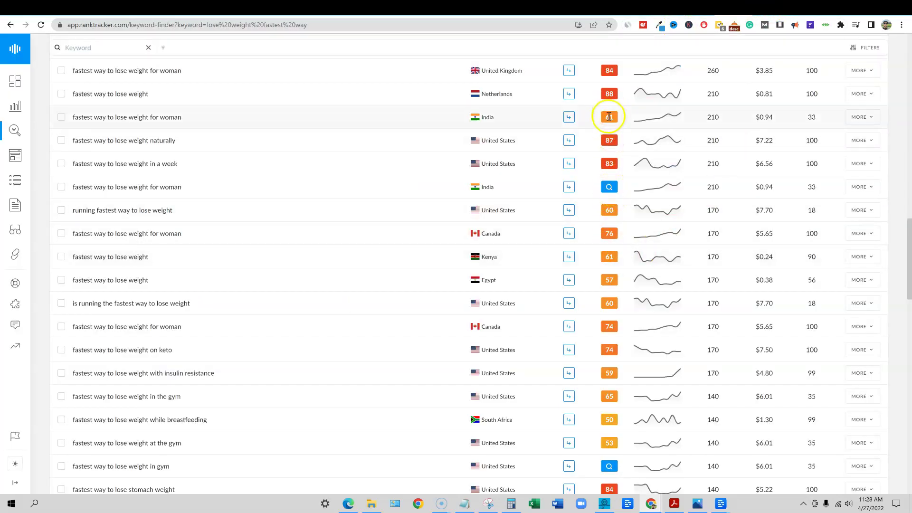
left_click(610, 186)
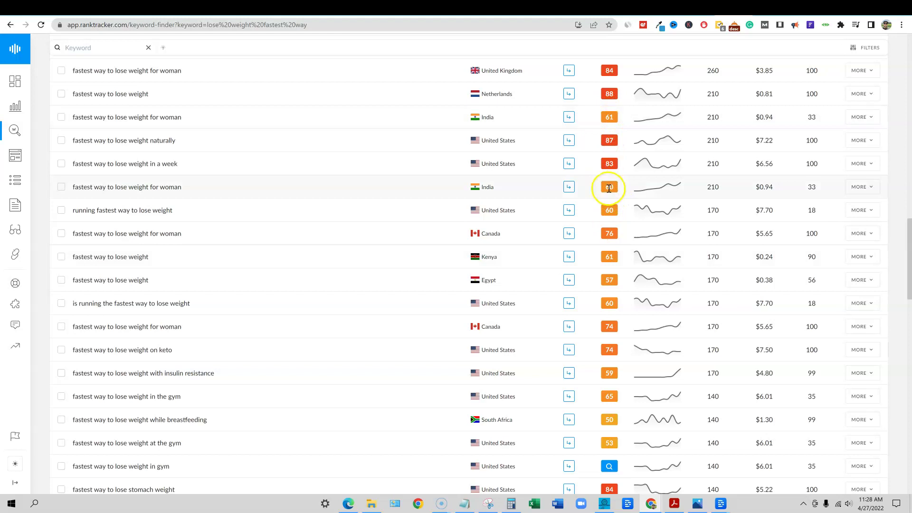
scroll(617, 356, "down", 4)
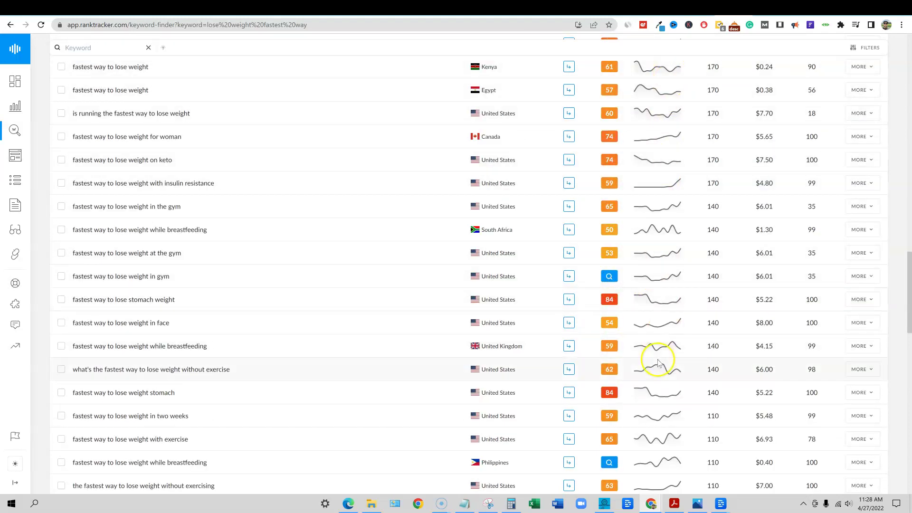
View the history volumes of the first United States keyword "fastest way to lose weight", then collapse its details.
scroll(674, 357, "up", 6)
scroll(681, 355, "up", 10)
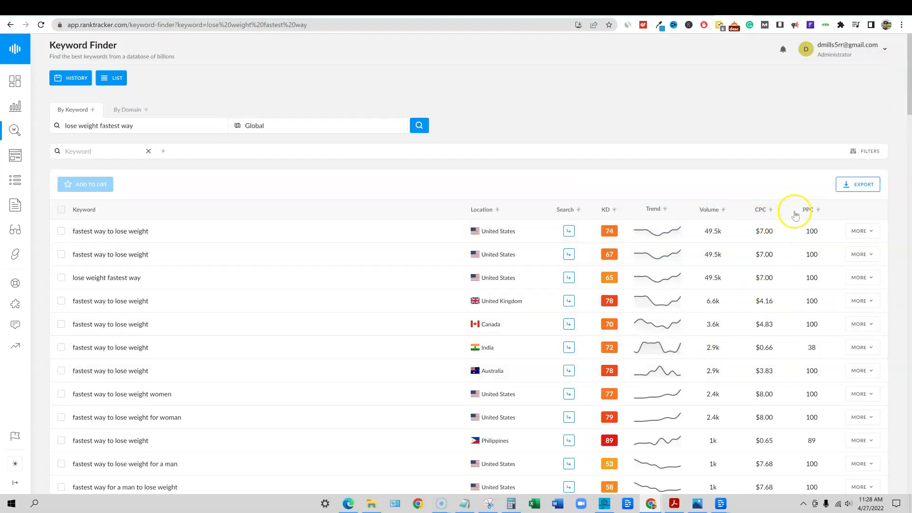
left_click(873, 232)
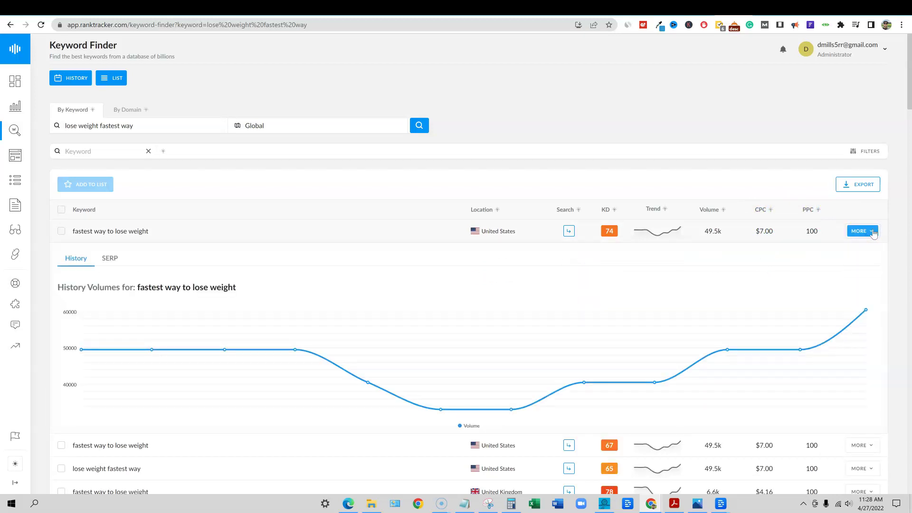
scroll(873, 231, "down", 1)
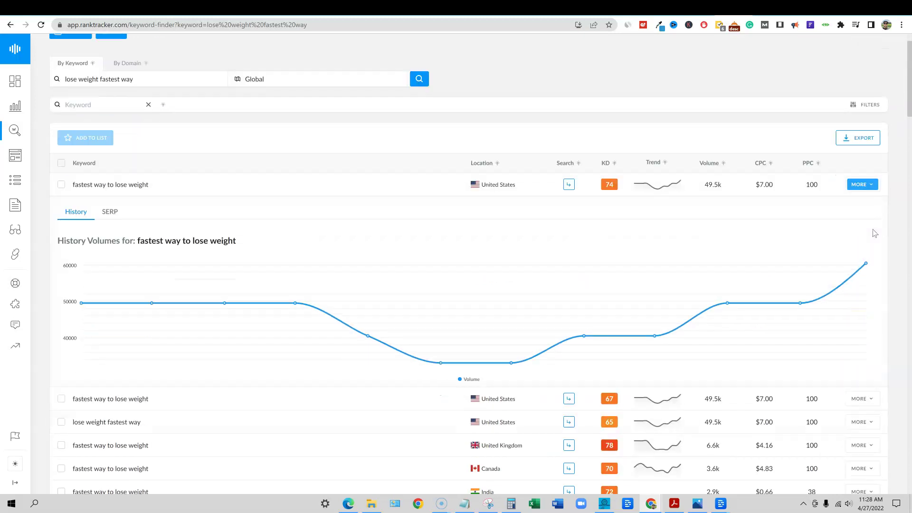
left_click(872, 184)
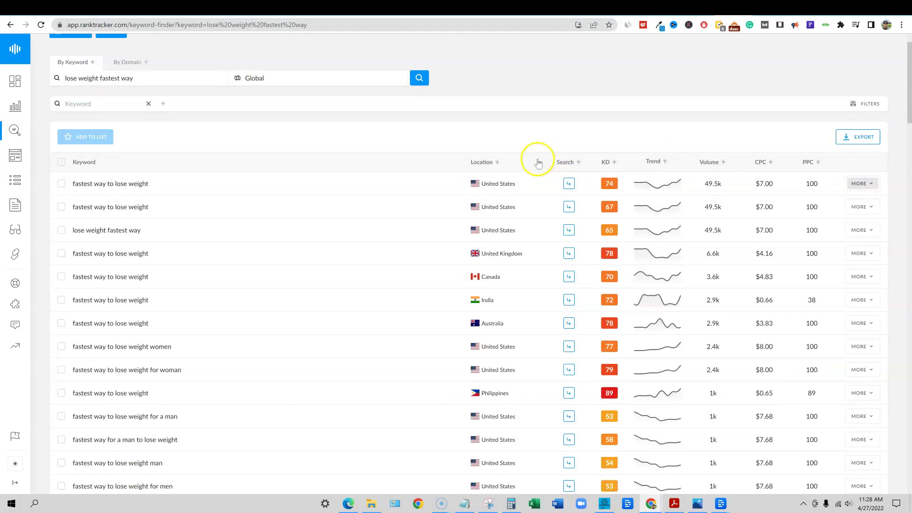
Rerun the "lose weight fastest way" search with the location set to United States, and check the account's usage quotas.
left_click(248, 78)
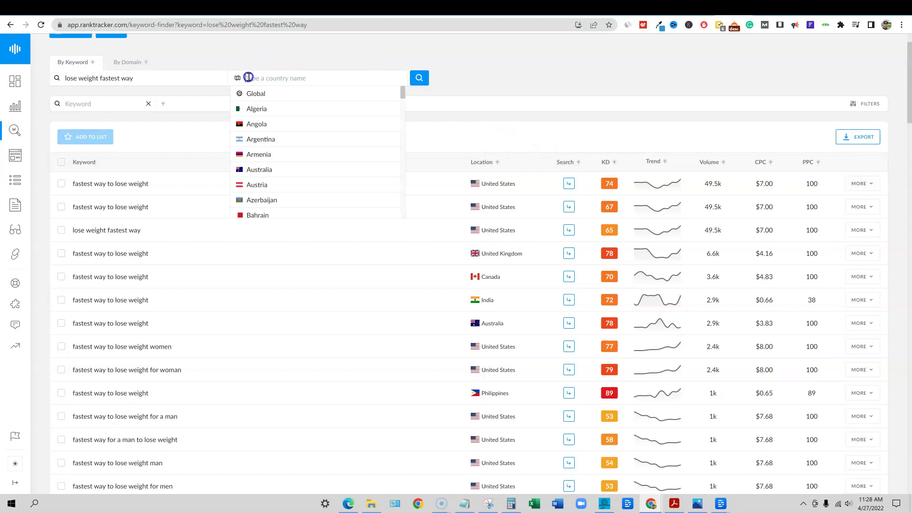
type("united")
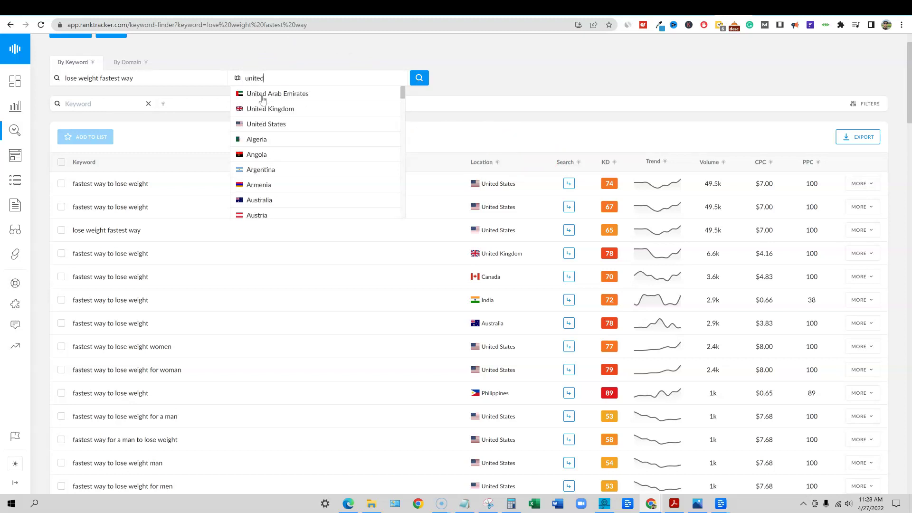
left_click(264, 124)
left_click(420, 78)
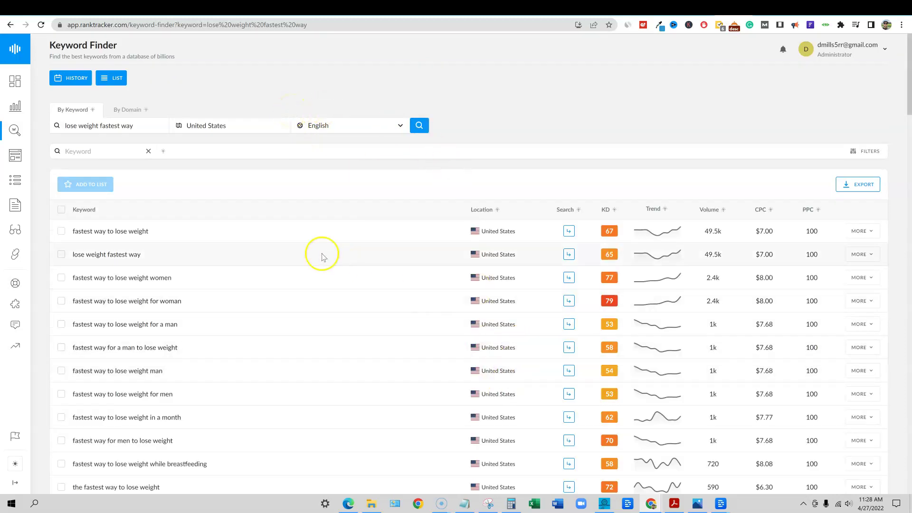
left_click(886, 47)
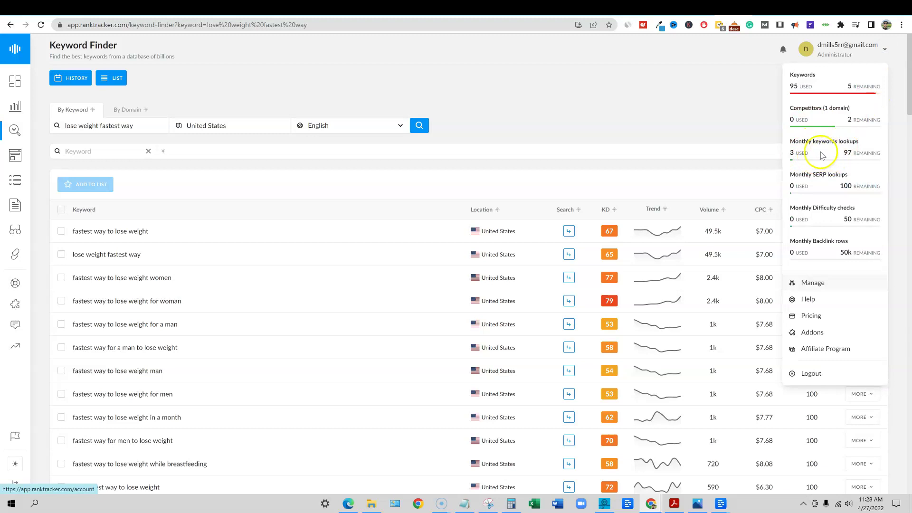
left_click(699, 134)
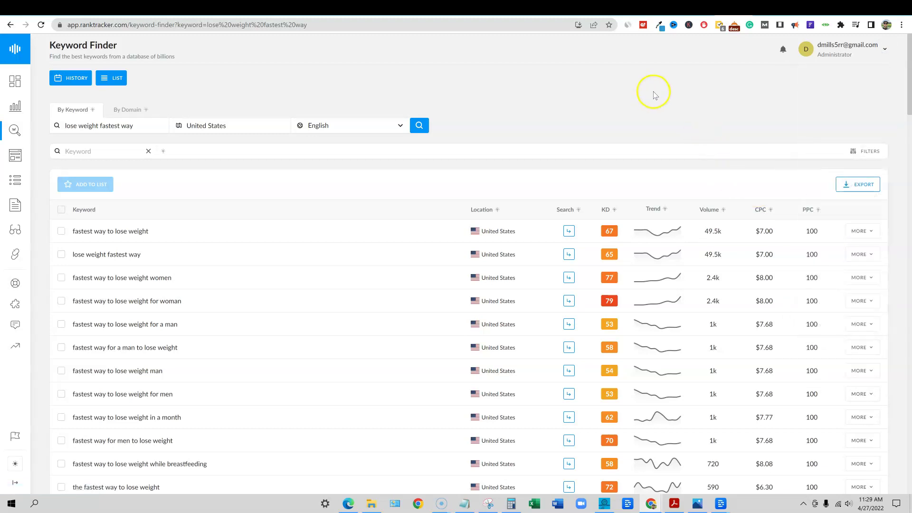
Request the difficulty of "fastest way to lose weight in gym" and recheck the account's usage quotas.
scroll(667, 210, "down", 10)
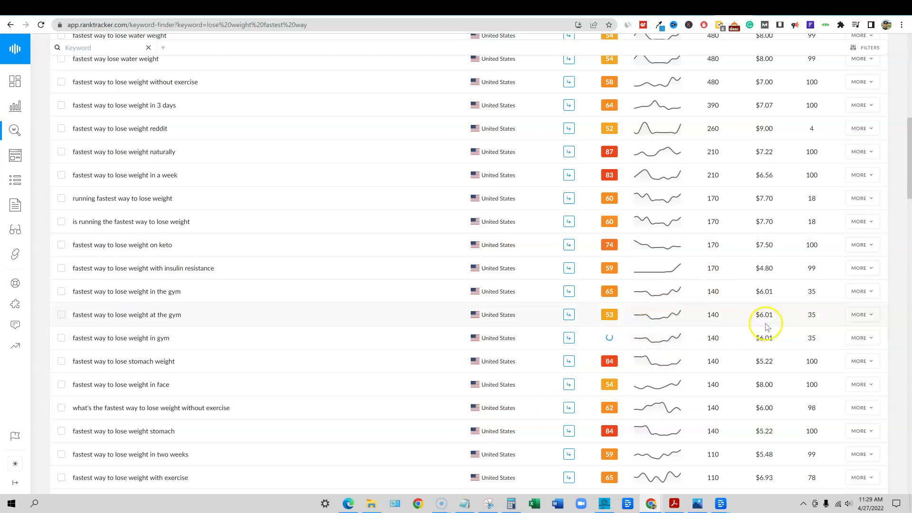
scroll(749, 326, "up", 10)
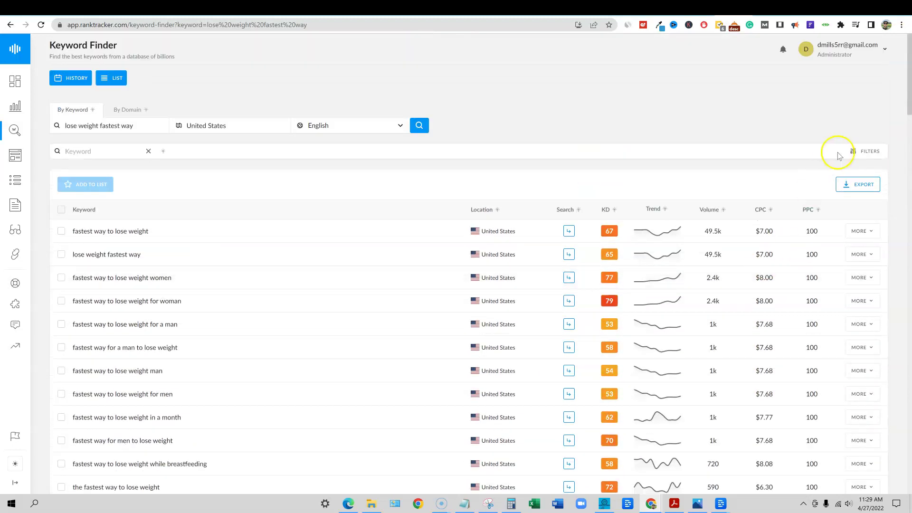
left_click(885, 49)
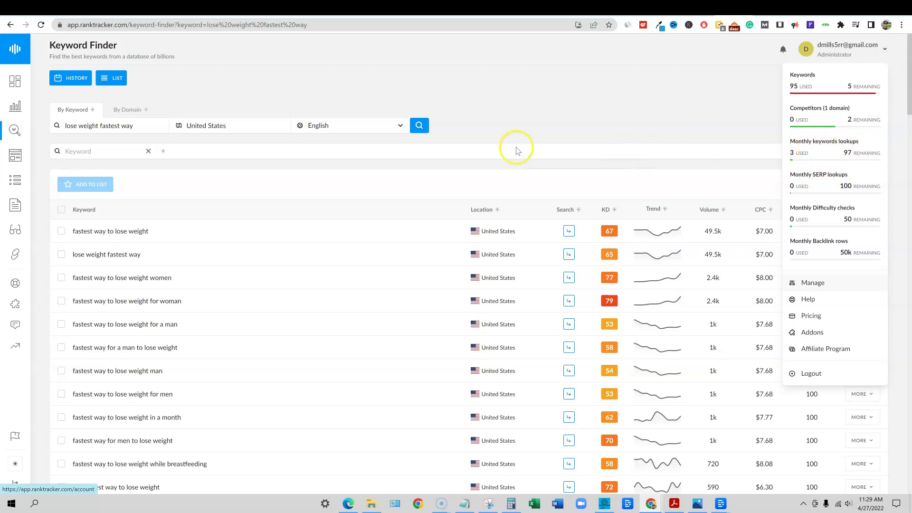
left_click(515, 123)
left_click_drag(144, 128, 79, 122)
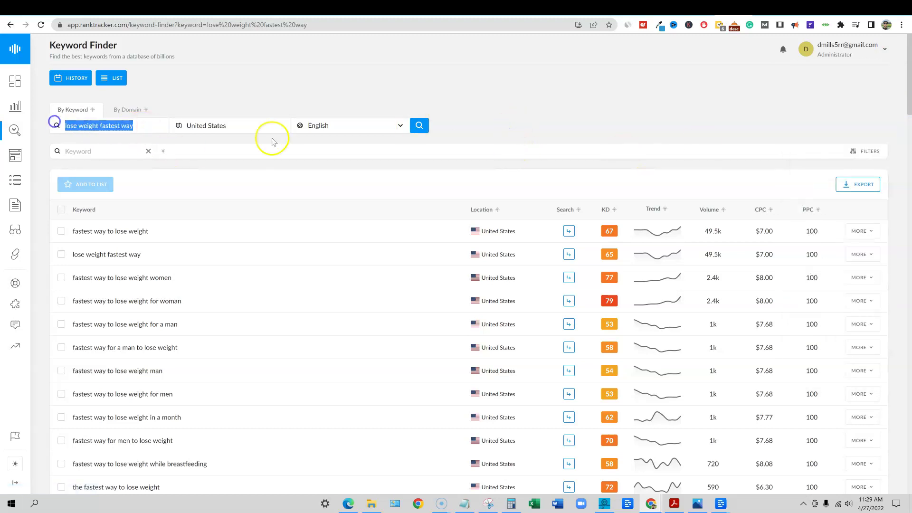
left_click(566, 122)
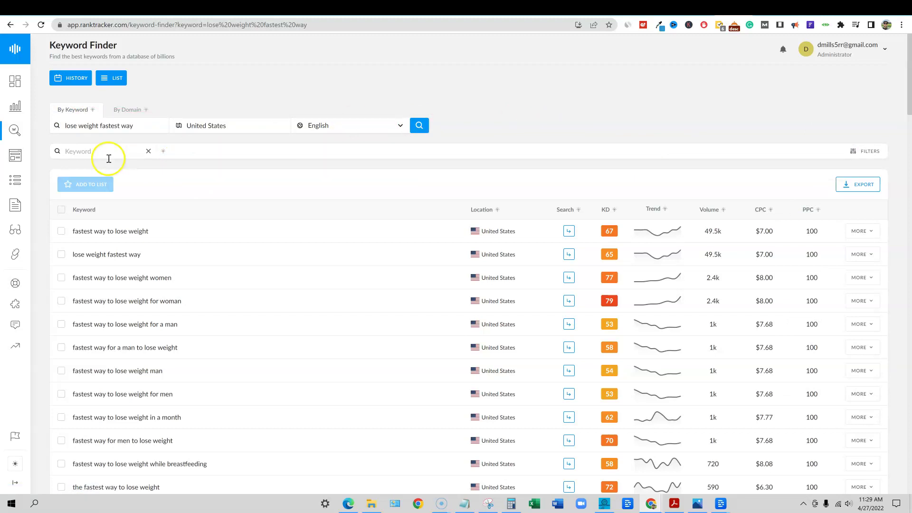
left_click(884, 50)
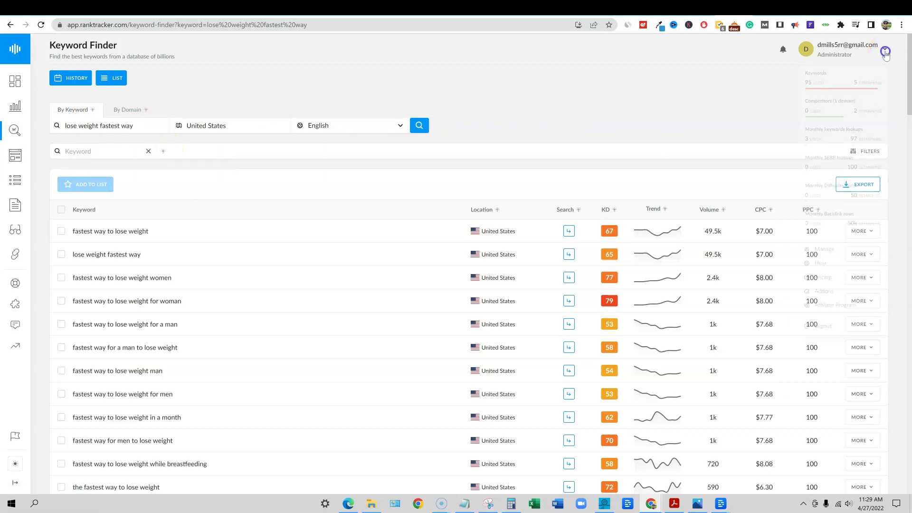
left_click(648, 120)
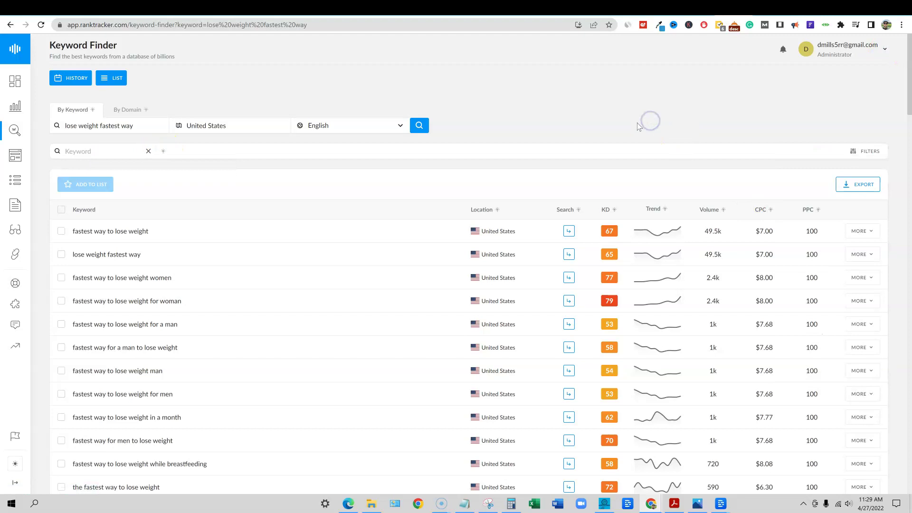
Read the explanation of how the KD (Keyword Difficulty) column is calculated.
scroll(539, 330, "down", 4)
scroll(591, 362, "up", 4)
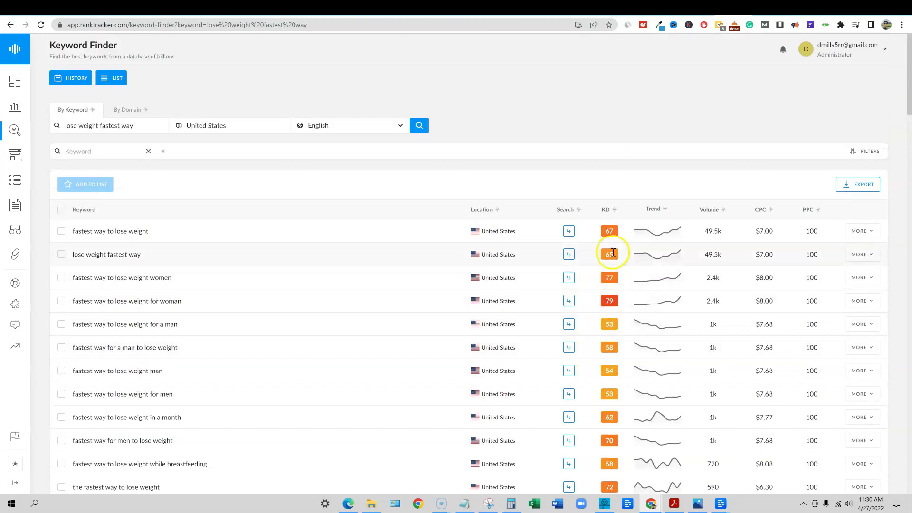
mouse_move(614, 210)
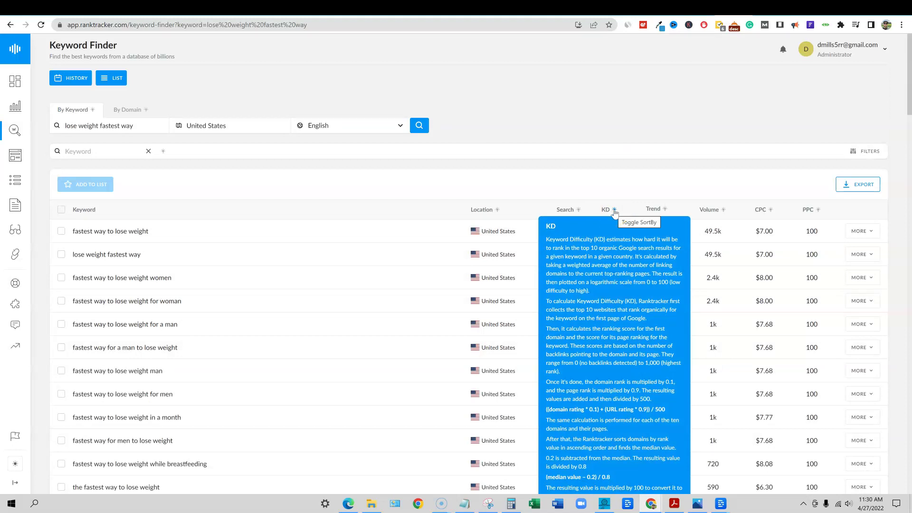
left_click(615, 197)
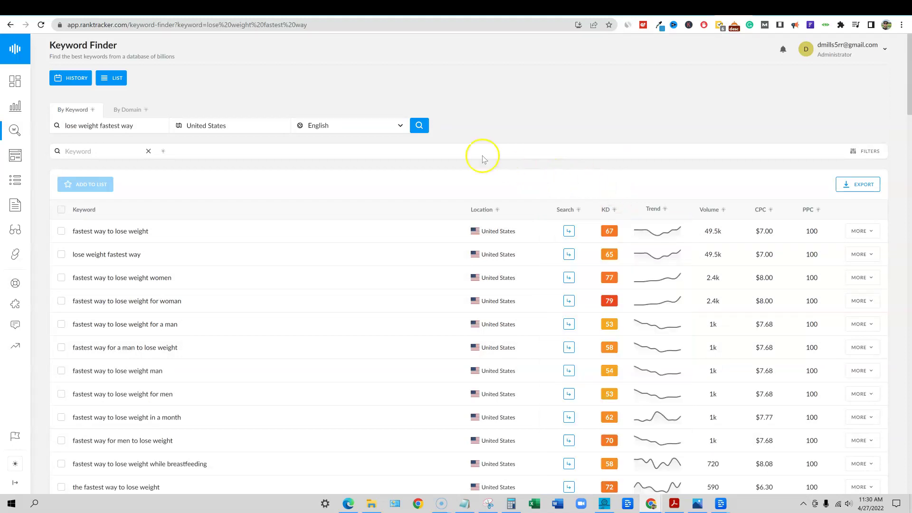
mouse_move(630, 211)
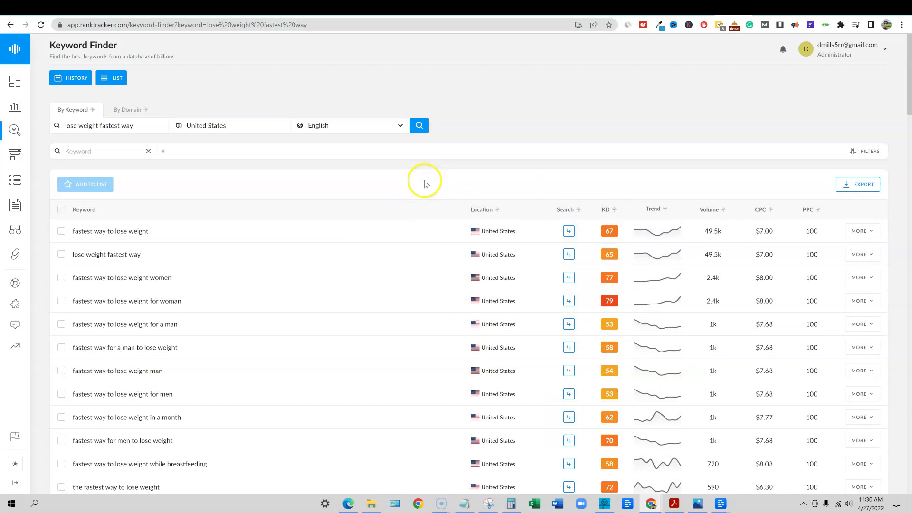
Run a United States keyword search on "how to lose weight" and look at the saved keyword lists.
scroll(588, 198, "down", 5)
scroll(586, 346, "down", 6)
scroll(592, 346, "down", 8)
scroll(504, 332, "up", 20)
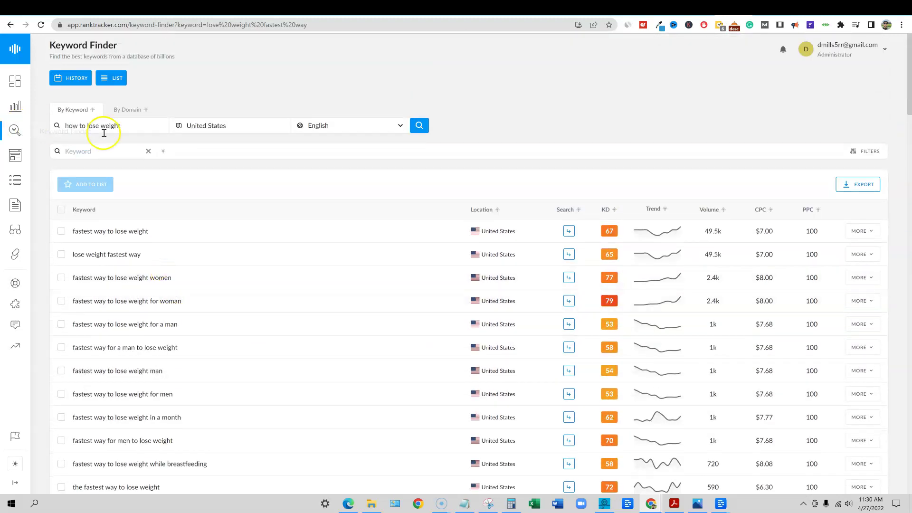
left_click(420, 126)
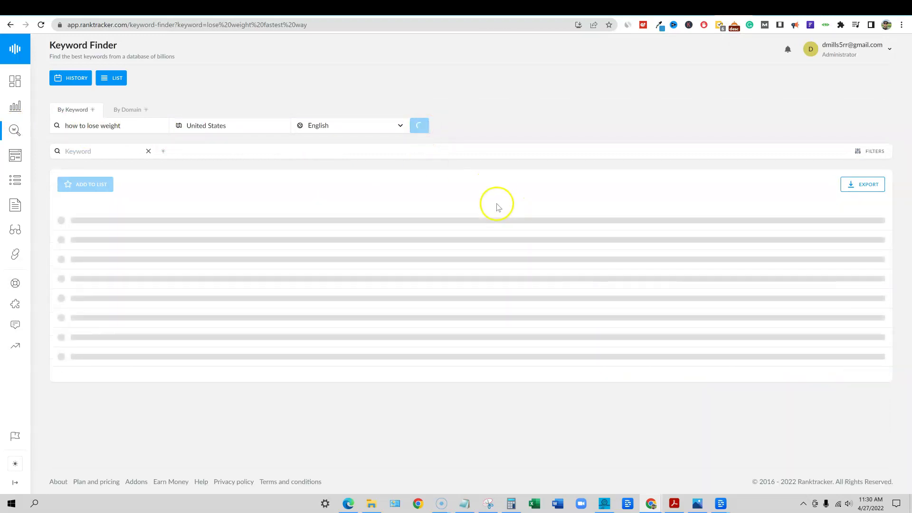
left_click(106, 80)
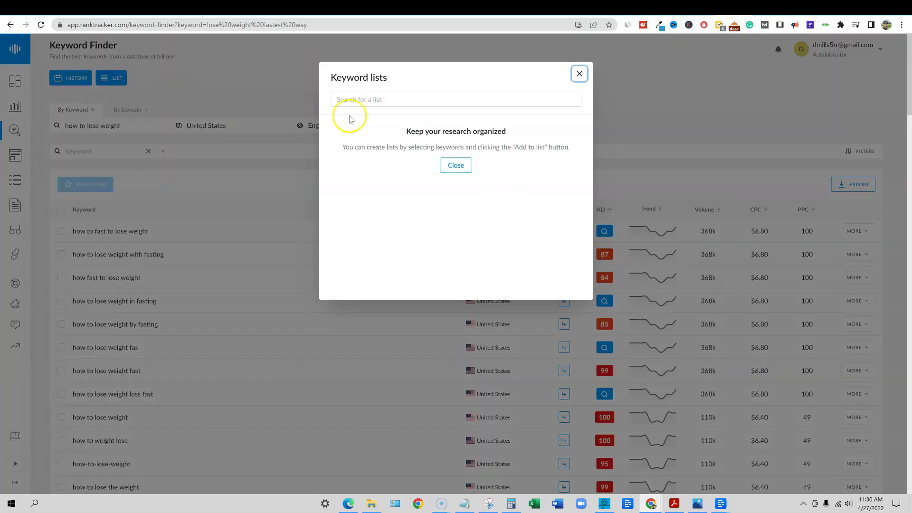
left_click(579, 74)
Check the rows-per-page options at the end of the "how to lose weight" results.
scroll(272, 216, "down", 20)
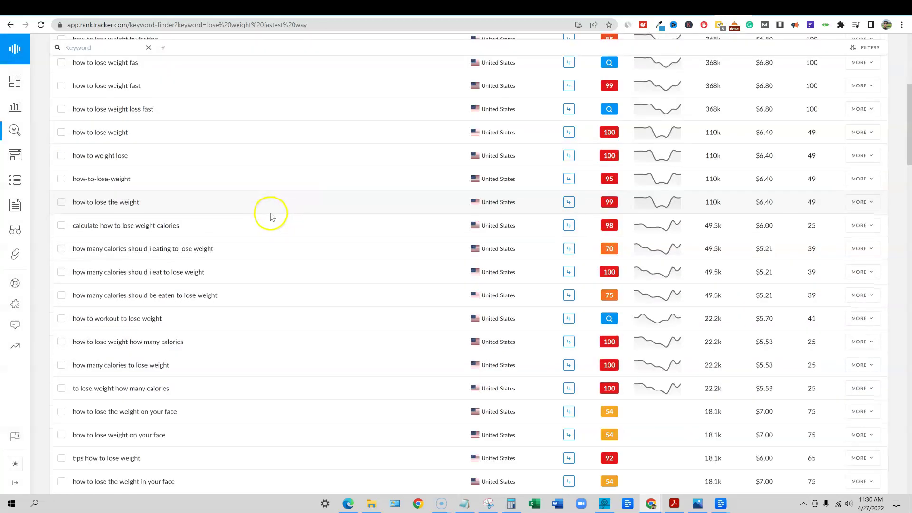
scroll(269, 221, "down", 15)
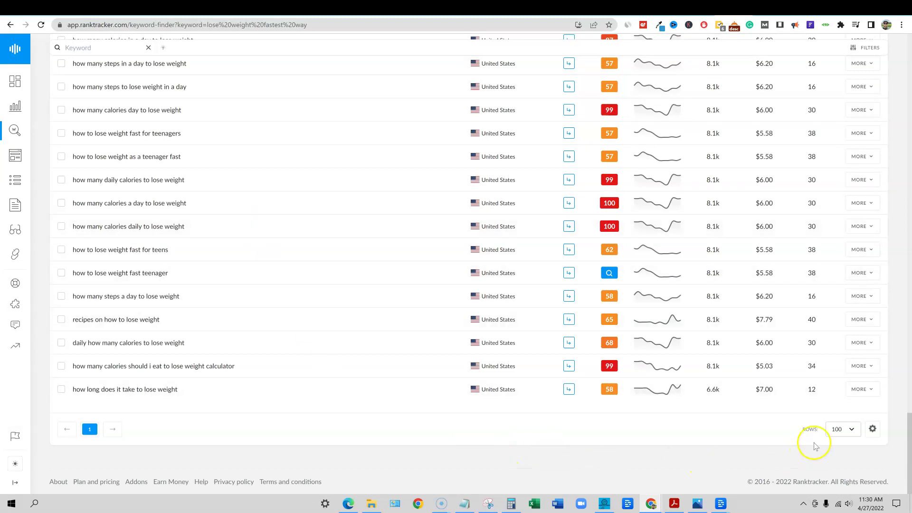
left_click(852, 429)
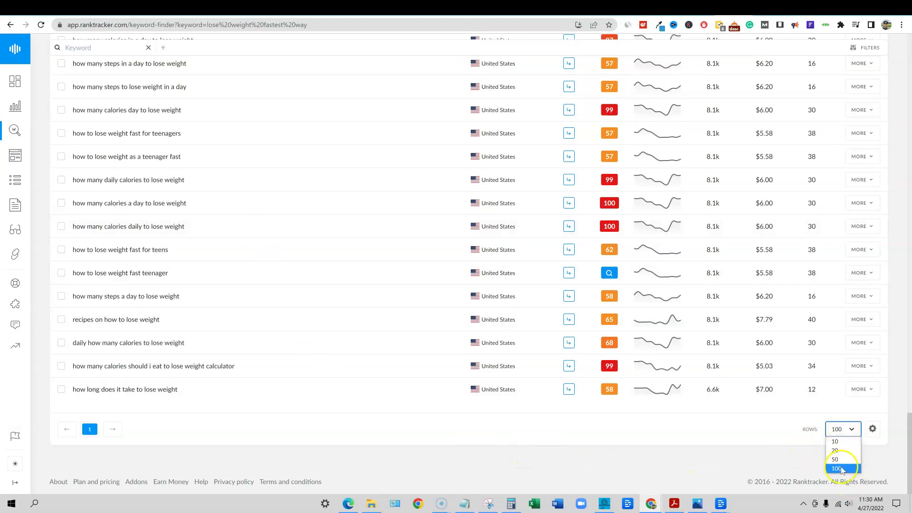
left_click(837, 481)
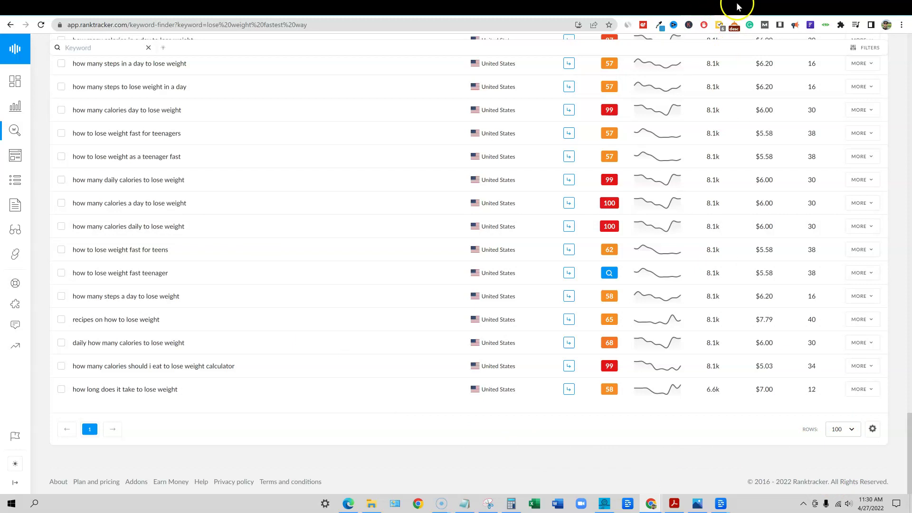
Switch to the Ranktracker pricing page and highlight the Starter plan's 100 and the Hex Data plan's 500 keyword suggestions per search.
left_click(765, 9)
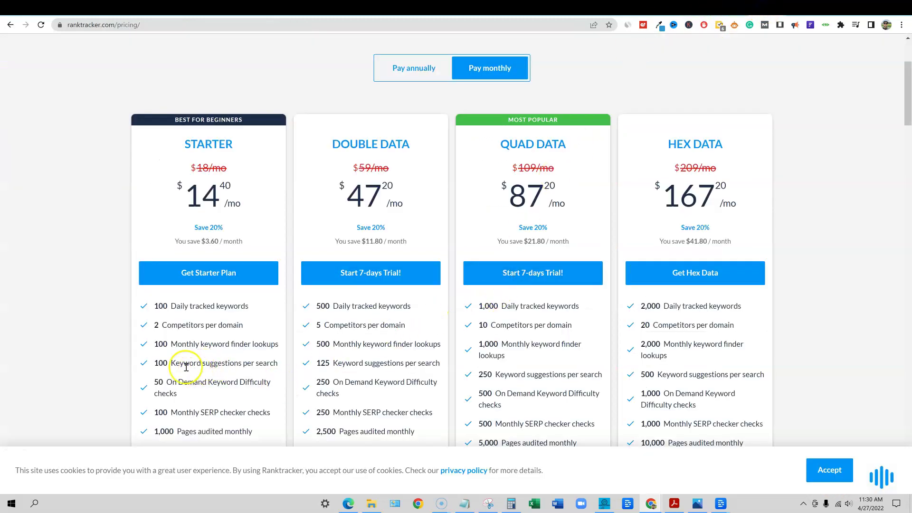
left_click_drag(183, 363, 289, 364)
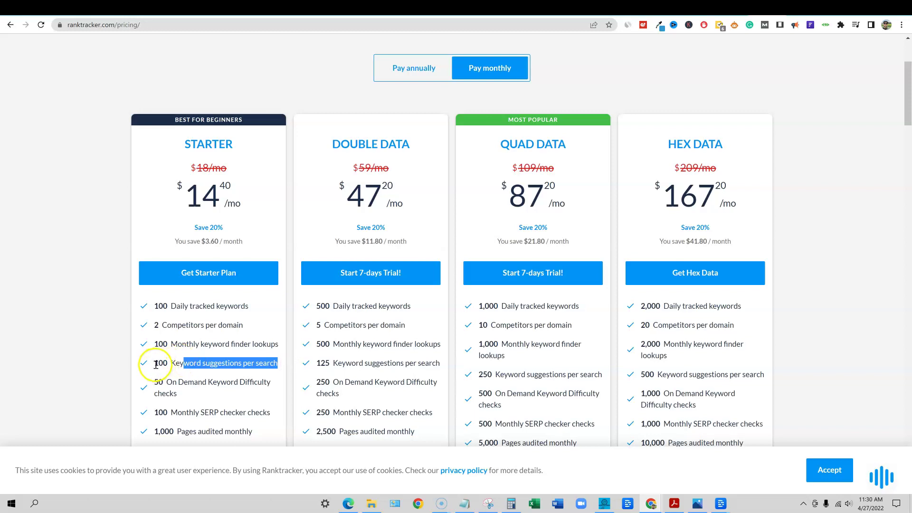
left_click_drag(153, 363, 270, 364)
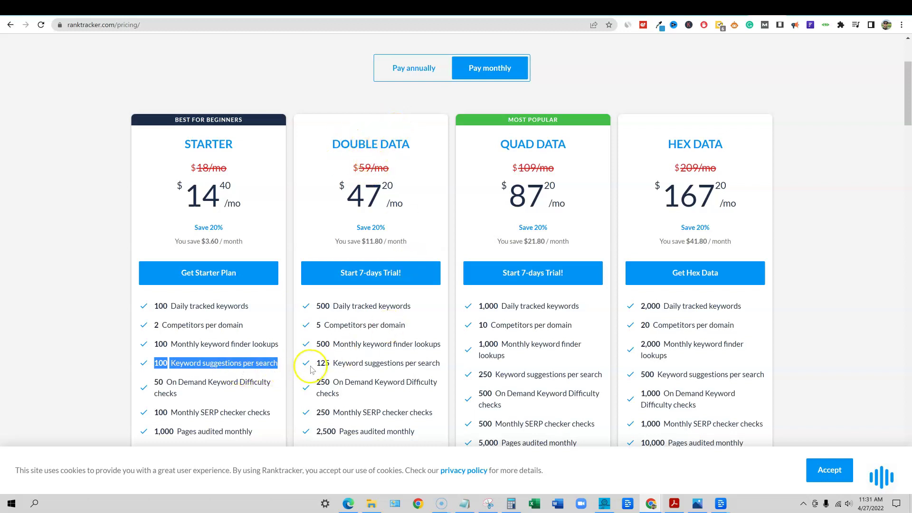
left_click_drag(315, 363, 824, 375)
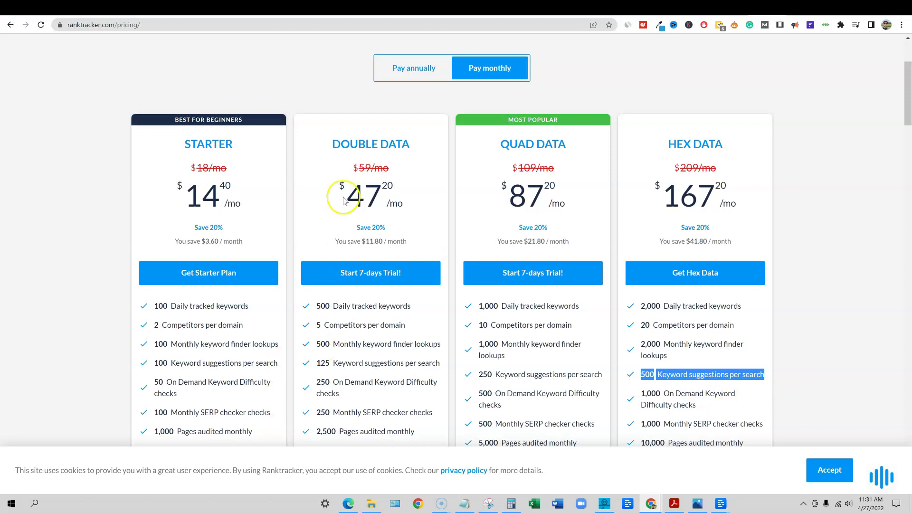
scroll(376, 225, "up", 2)
scroll(389, 245, "down", 2)
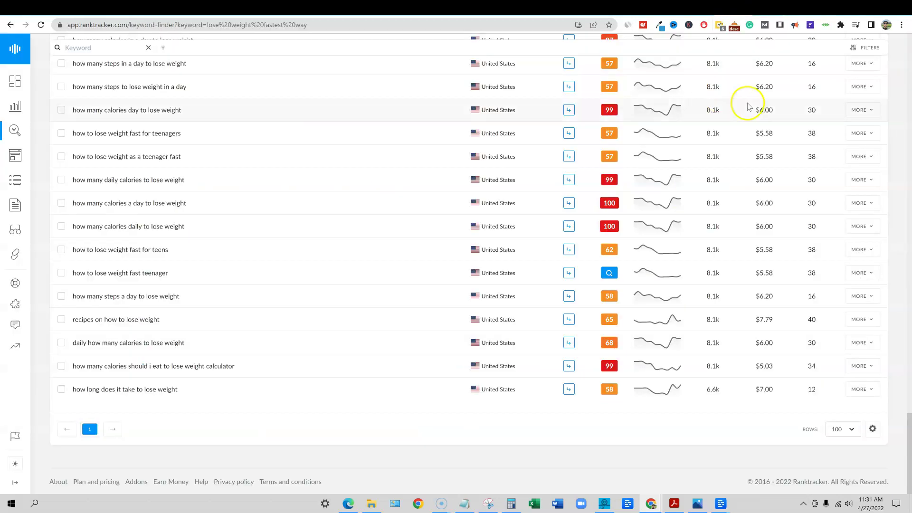
Compare the number of "how to lose weight" suggestions in the Keyword Finder with the pricing plans' limits, ending at the start of the results.
left_click(733, 9)
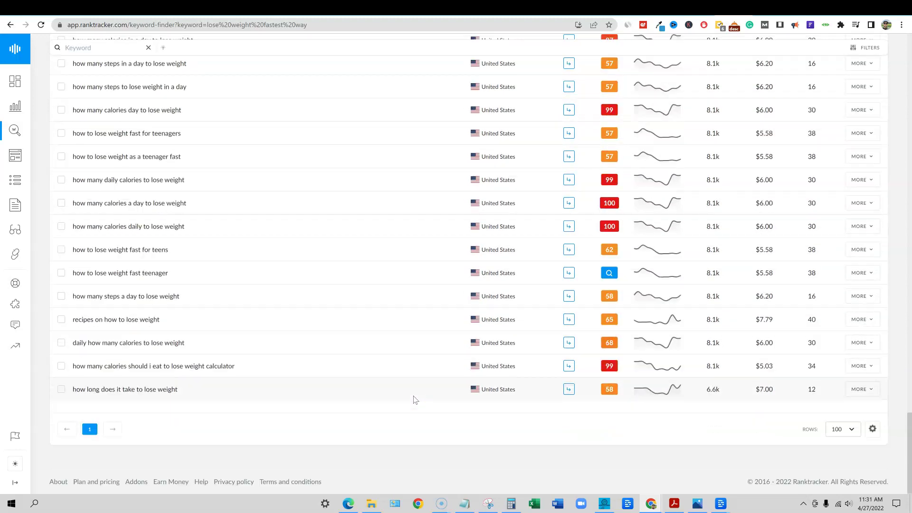
scroll(414, 400, "up", 1)
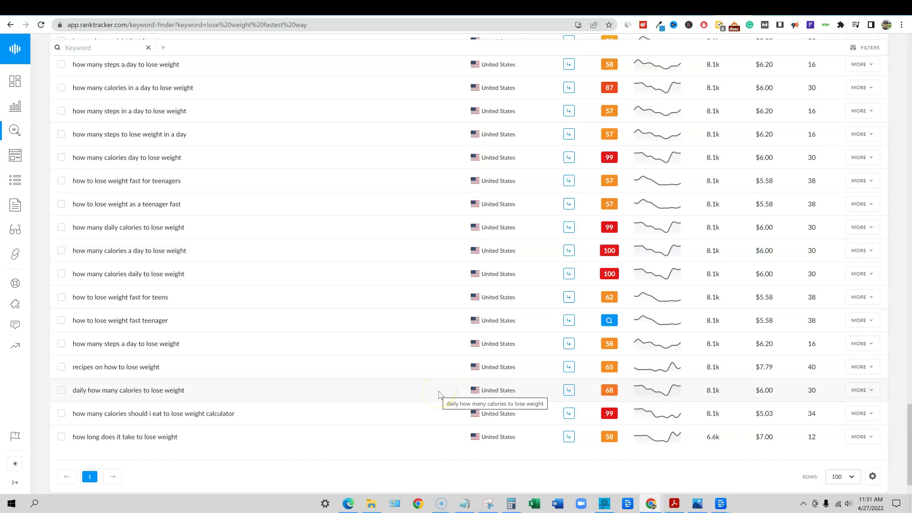
scroll(439, 395, "down", 1)
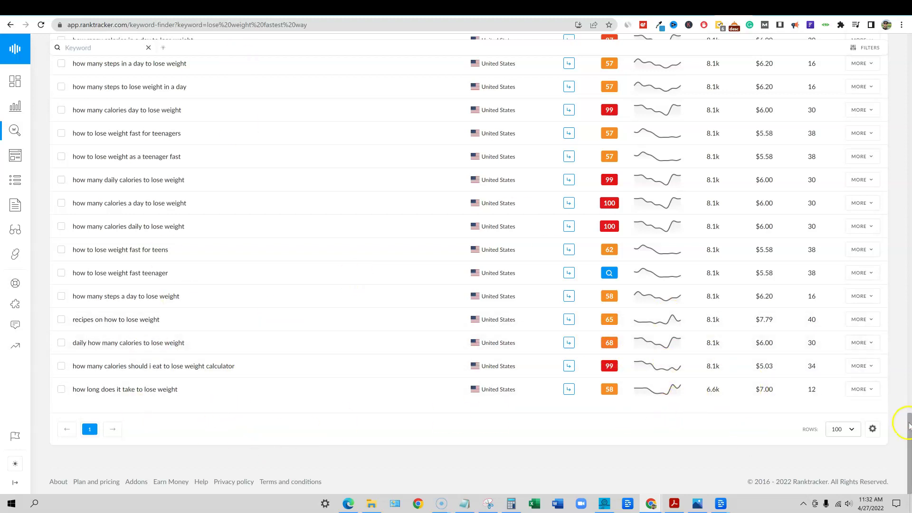
left_click(767, 10)
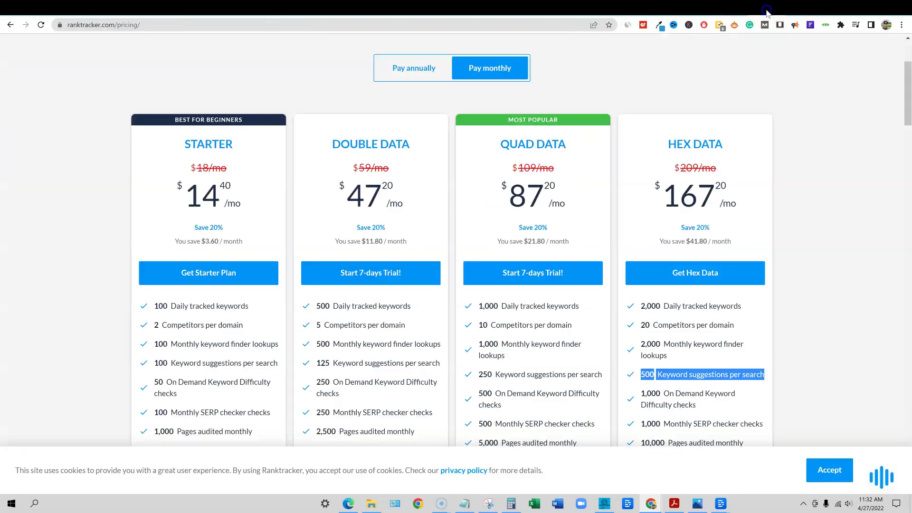
left_click(726, 10)
left_click_drag(907, 430, 895, 45)
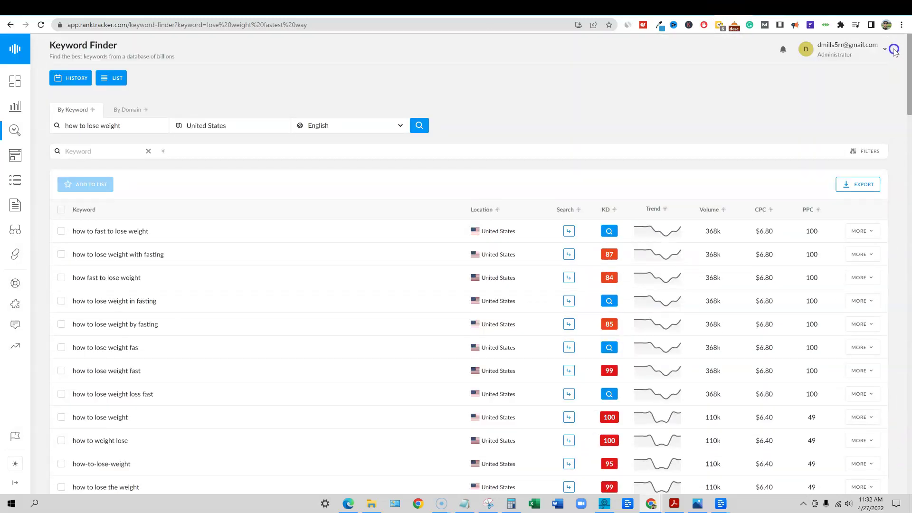
Switch to Google and examine the MOZ DA of sites on page 2 for "lose weight fast" and page 4 for "how to lose weight fast naturally".
left_click(157, 9)
left_click(308, 423)
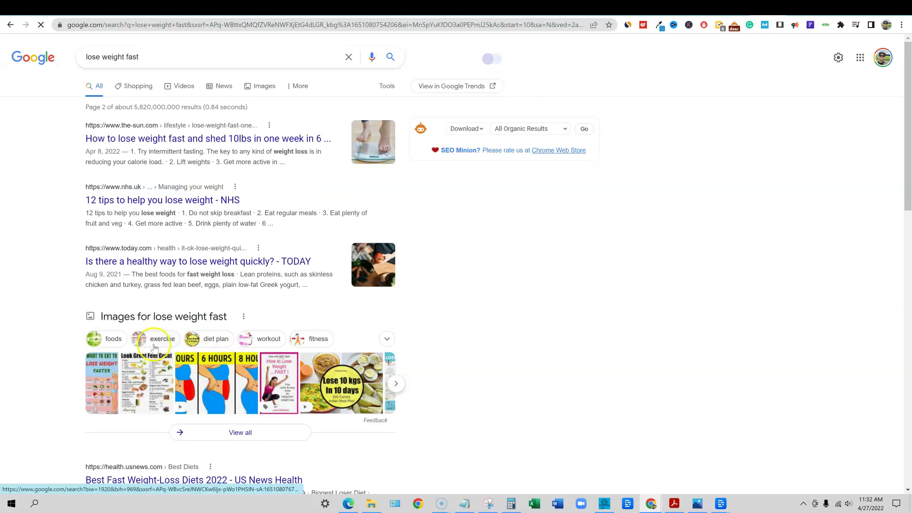
mouse_move(218, 316)
scroll(218, 317, "down", 10)
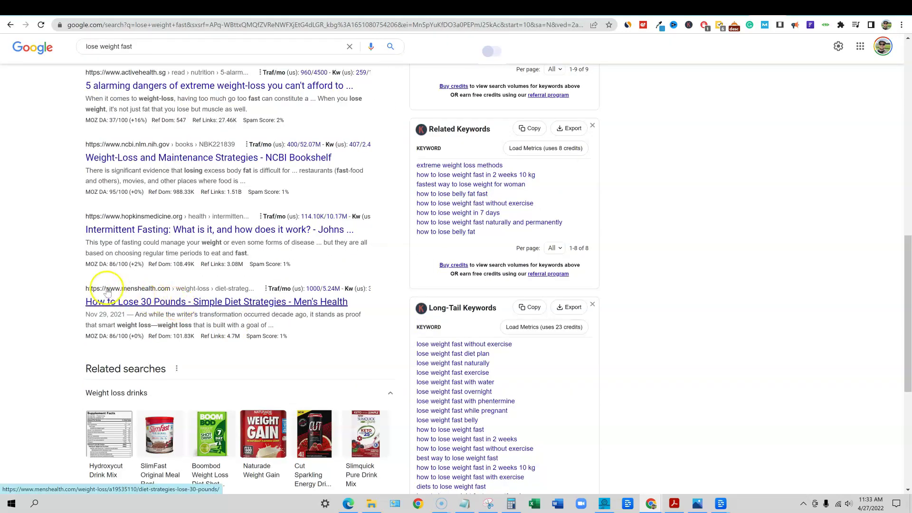
scroll(183, 309, "down", 5)
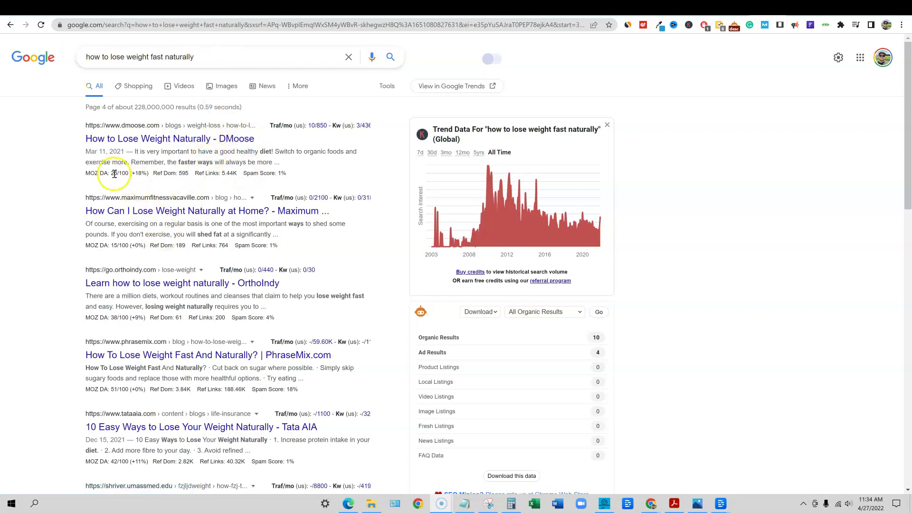
mouse_move(103, 244)
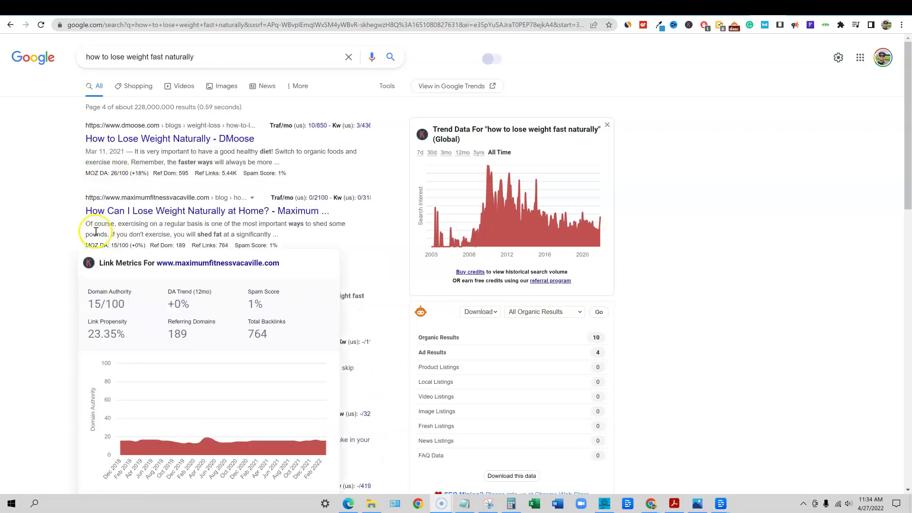
mouse_move(100, 174)
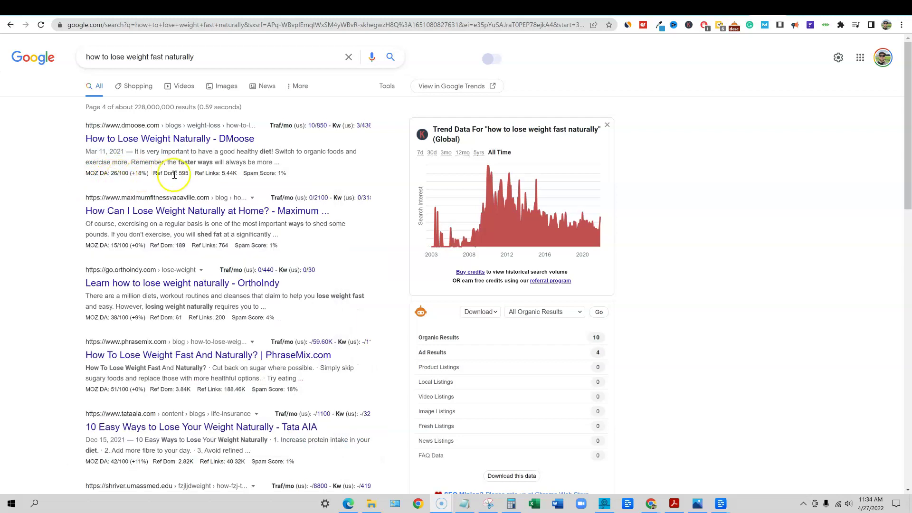
Open DMoose's "How to Lose Weight Naturally" article from the Google results and copy only the site's domain address.
left_click(171, 139)
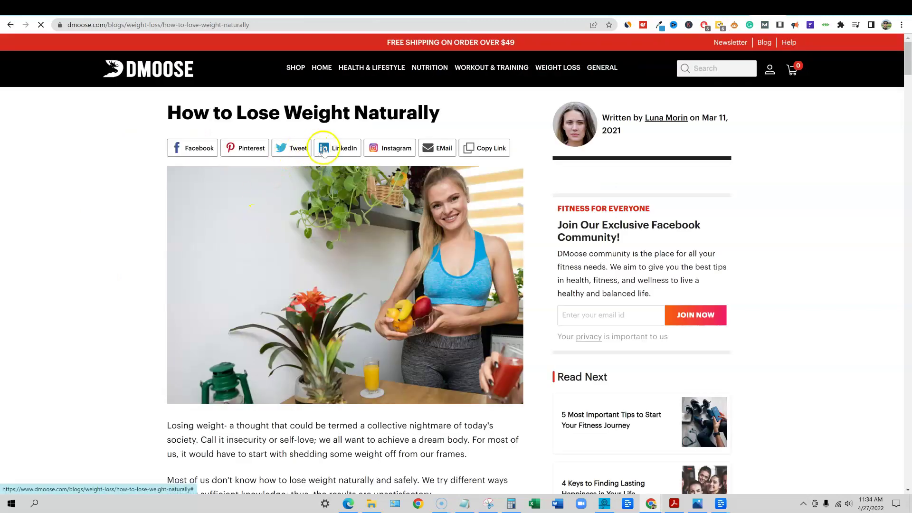
scroll(464, 396, "down", 8)
scroll(462, 395, "up", 8)
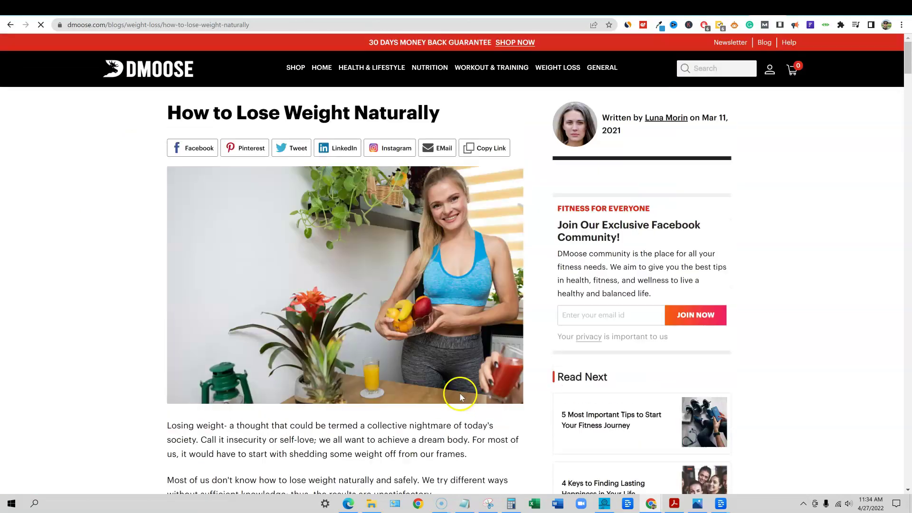
left_click(145, 26)
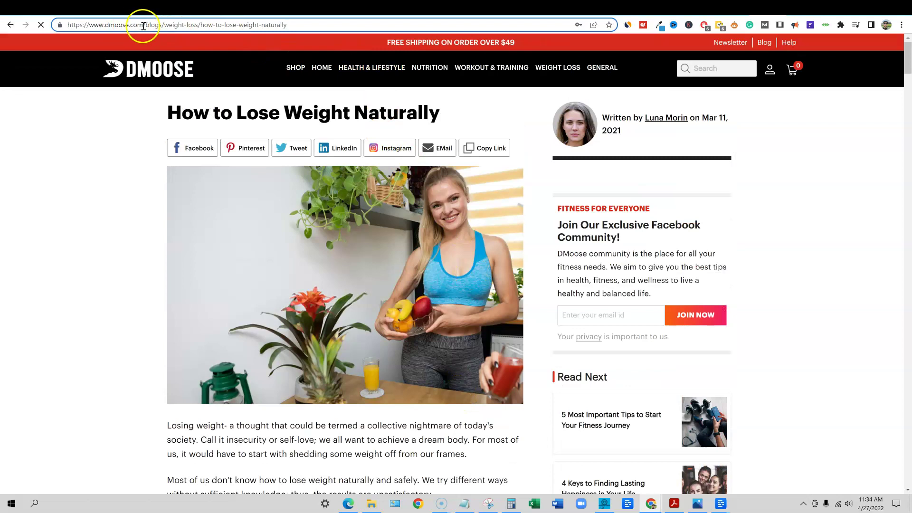
left_click_drag(144, 26, 68, 25)
key("ctrl+c")
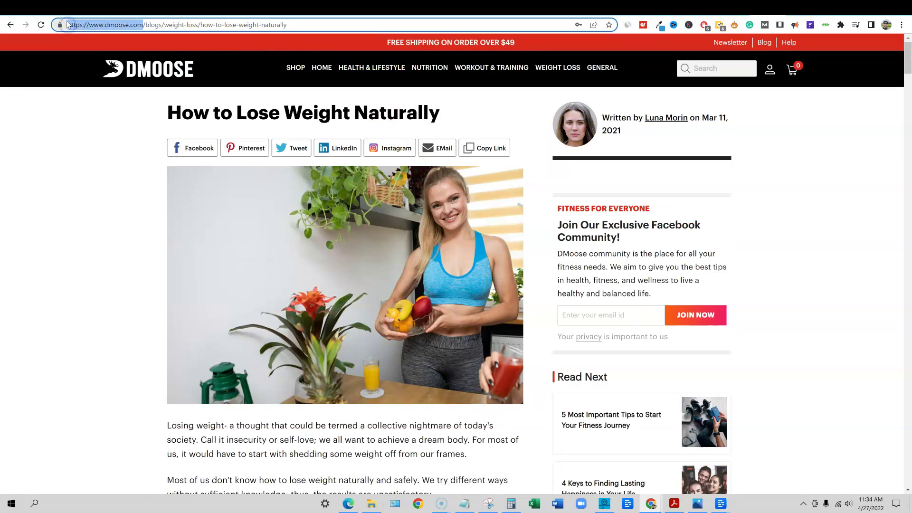
left_click(704, 9)
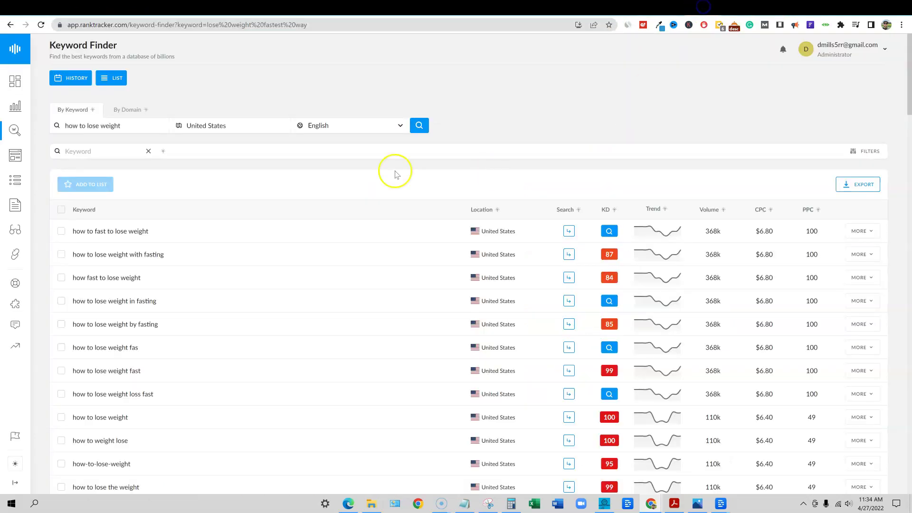
left_click(154, 114)
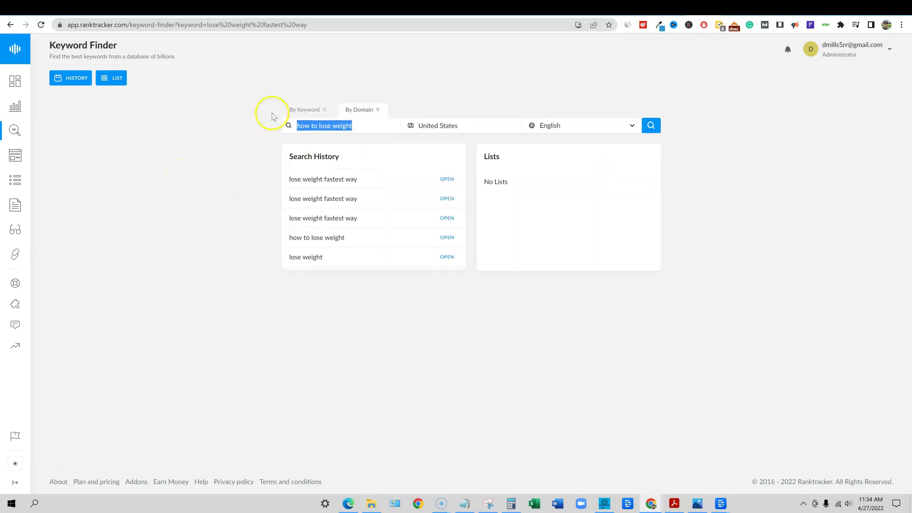
key("ctrl+v")
left_click(650, 125)
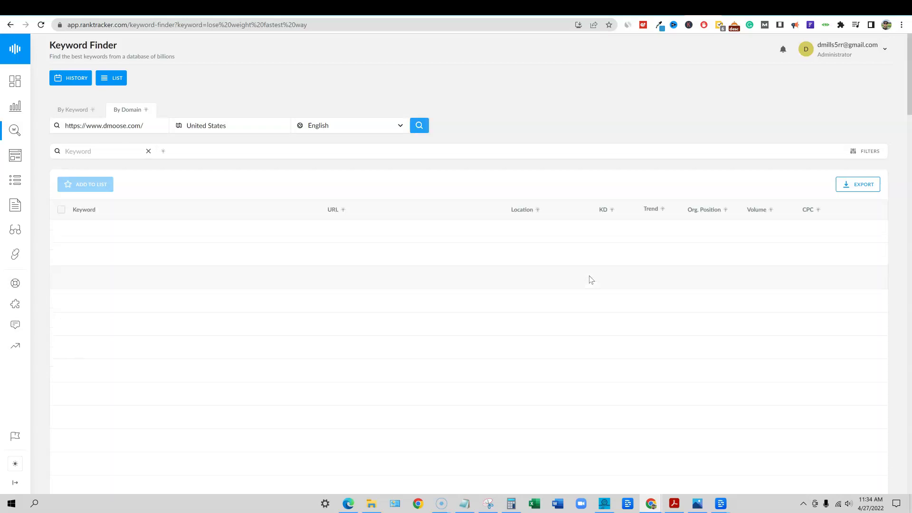
scroll(873, 290, "down", 5)
scroll(874, 290, "down", 20)
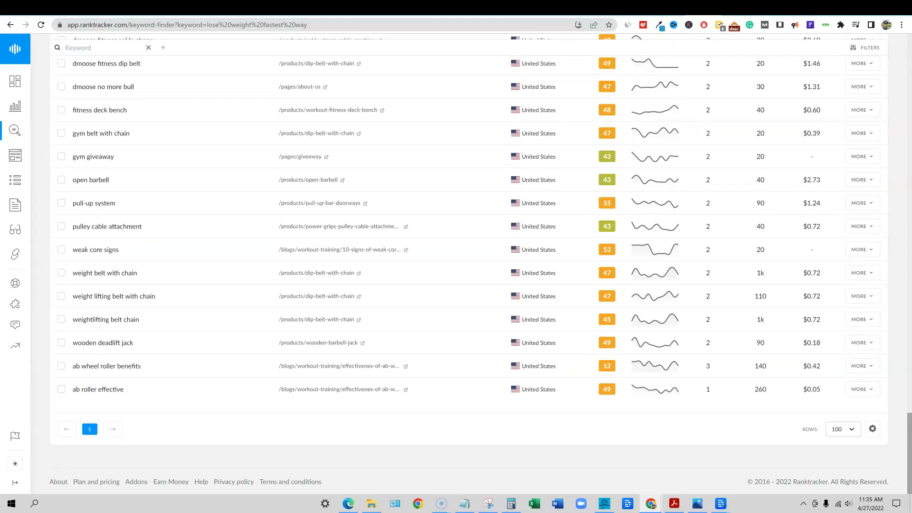
scroll(475, 266, "up", 14)
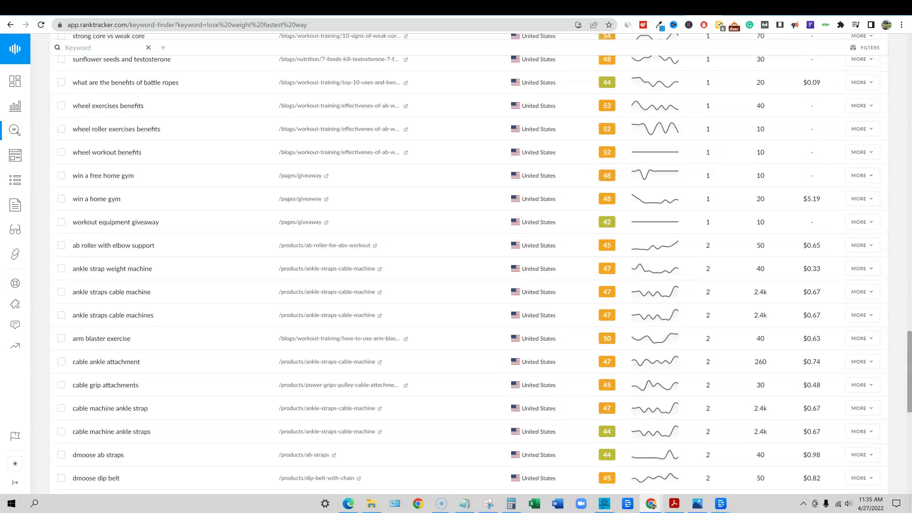
scroll(475, 266, "up", 20)
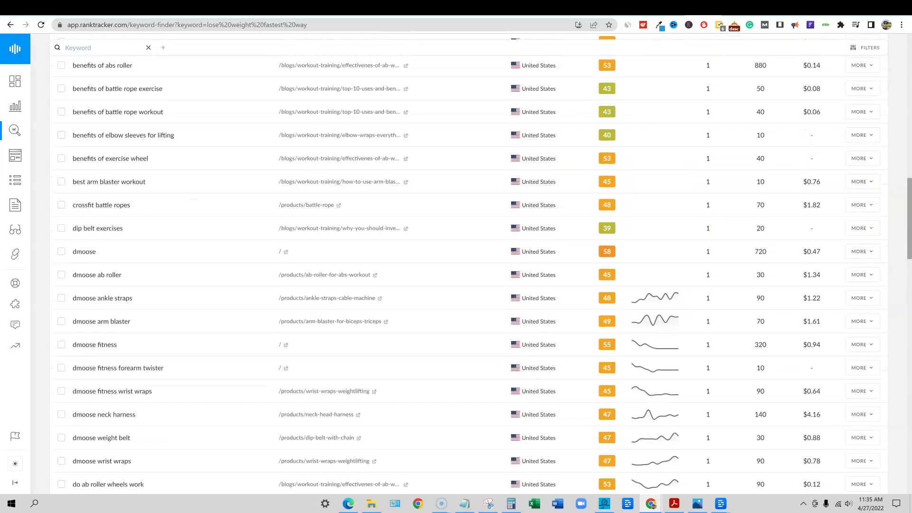
scroll(475, 266, "up", 10)
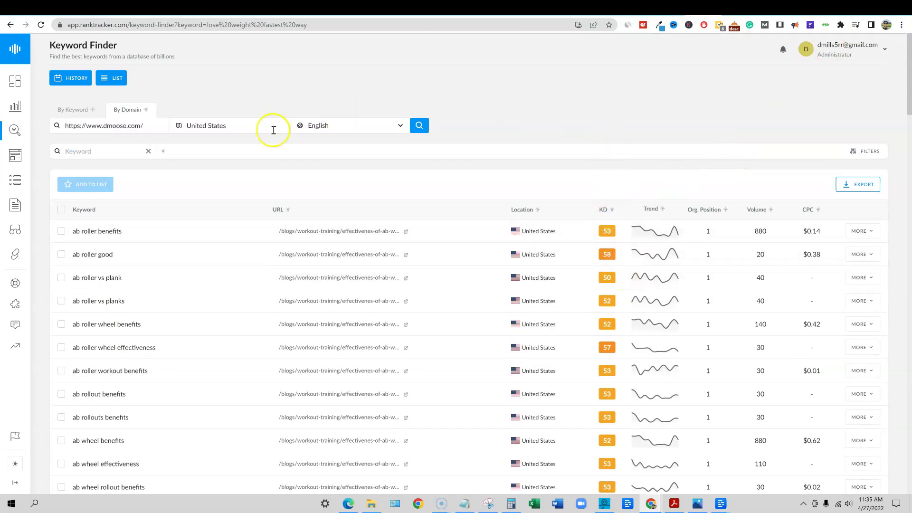
Try to filter the dmoose.com keywords by a maximum KD value.
left_click(869, 151)
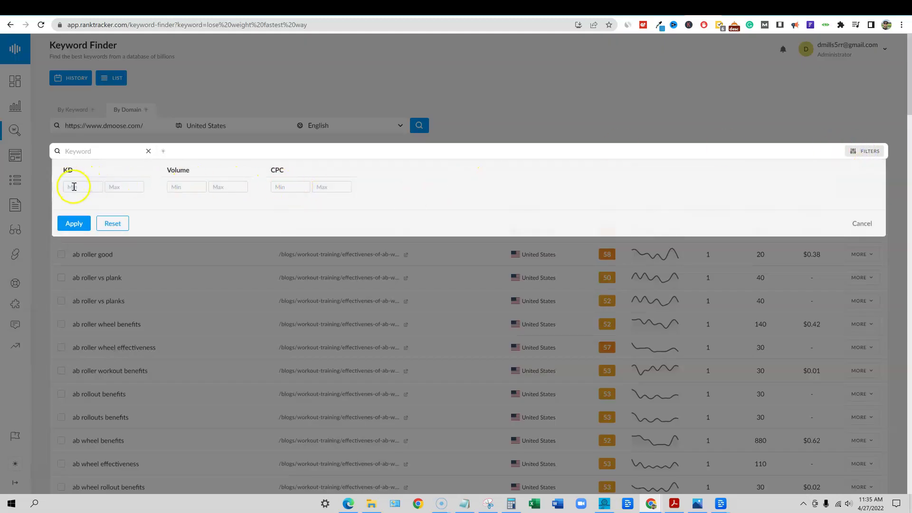
left_click(113, 186)
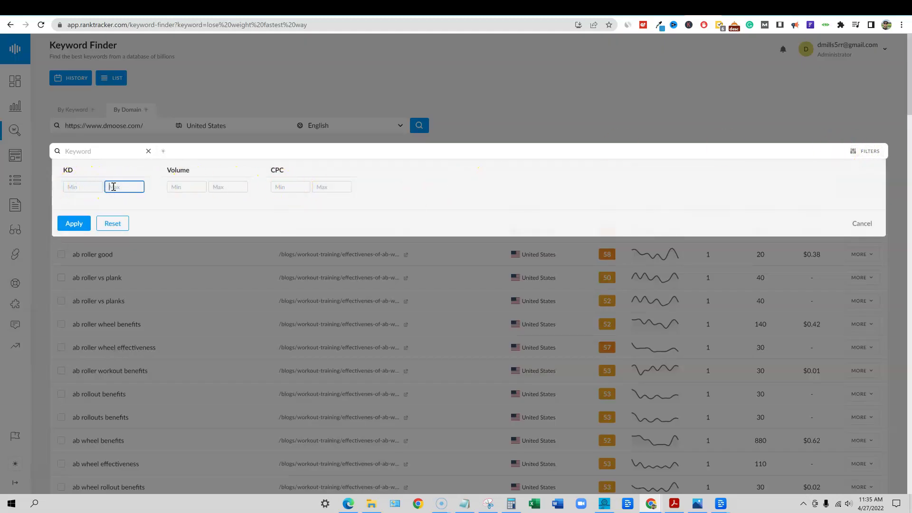
left_click(74, 223)
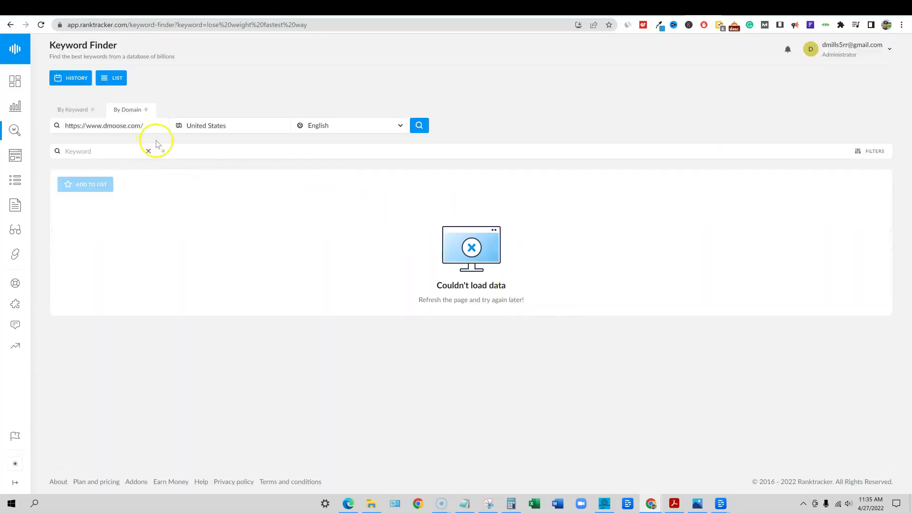
Change the maximum KD filter so that dmoose.com keywords with a difficulty of 40 and below are listed.
left_click(871, 150)
left_click(134, 185)
left_click_drag(134, 185, 101, 185)
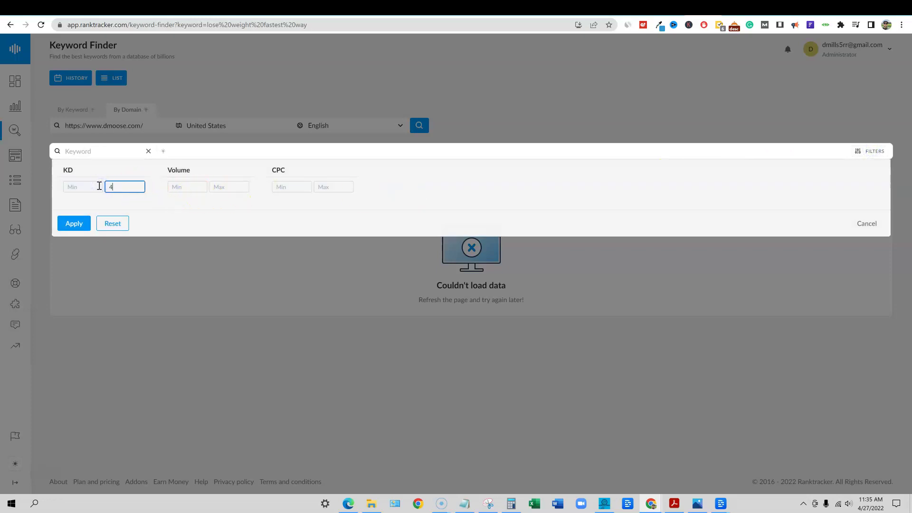
left_click(75, 224)
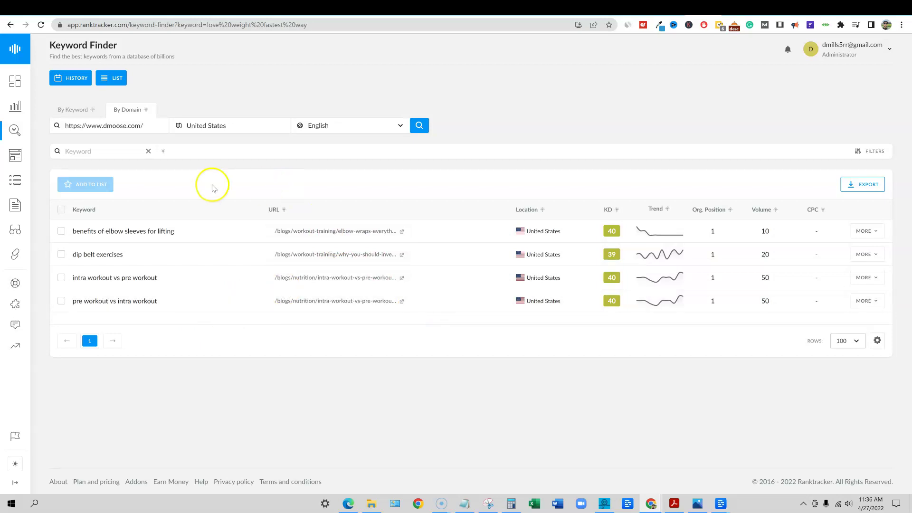
Run a Global desktop SERP Checker search on the Google query "how to lose weight fast naturally" and review its difficulty, SERP features and result metrics.
left_click(13, 158)
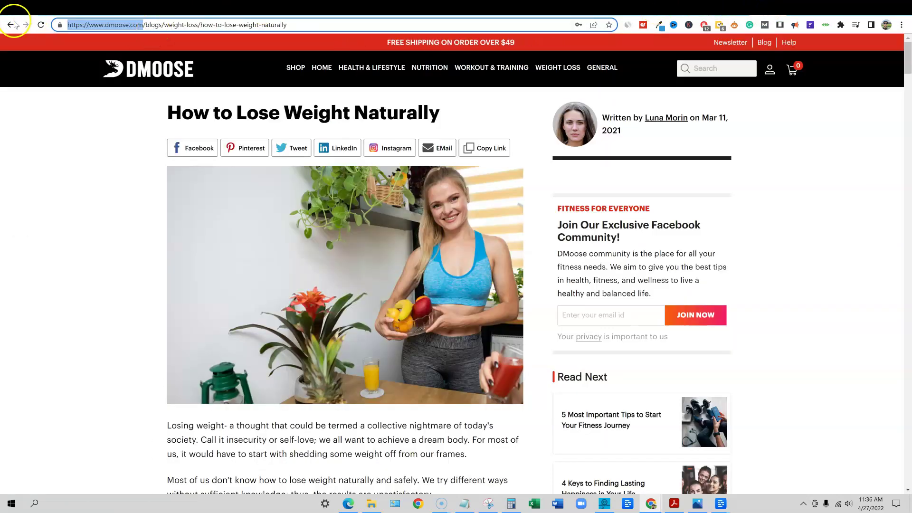
left_click(9, 24)
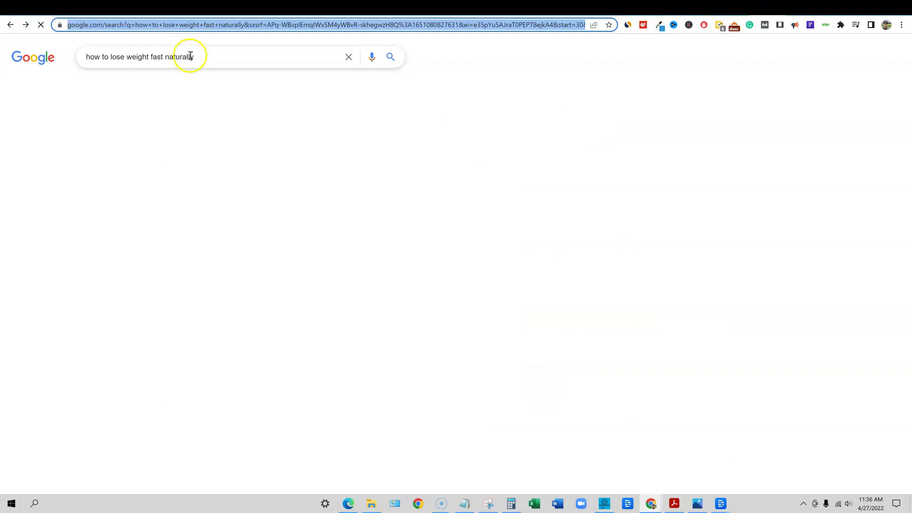
left_click_drag(194, 56, 108, 58)
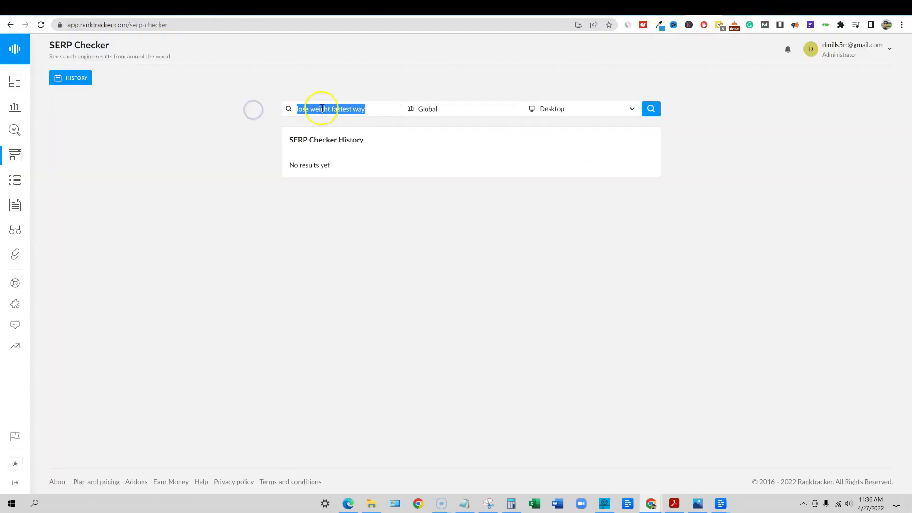
type("how to lose weight fast naturally")
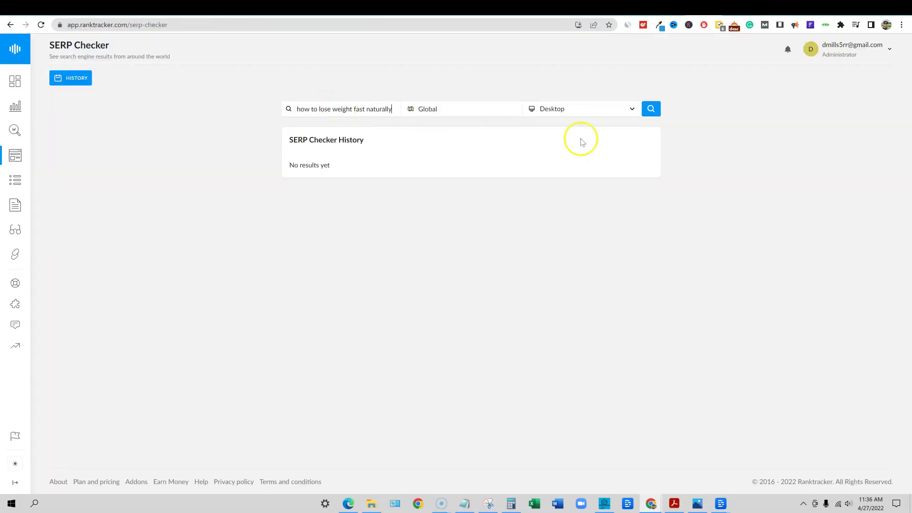
left_click(652, 109)
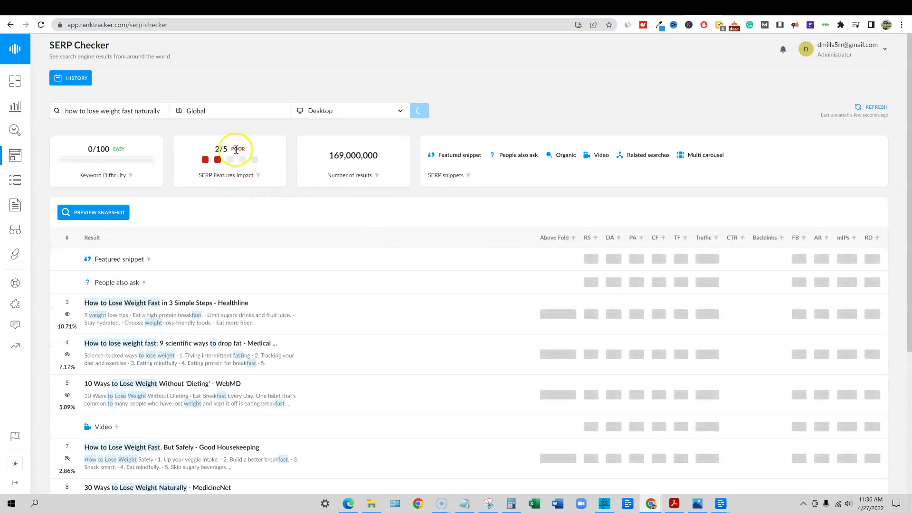
mouse_move(258, 175)
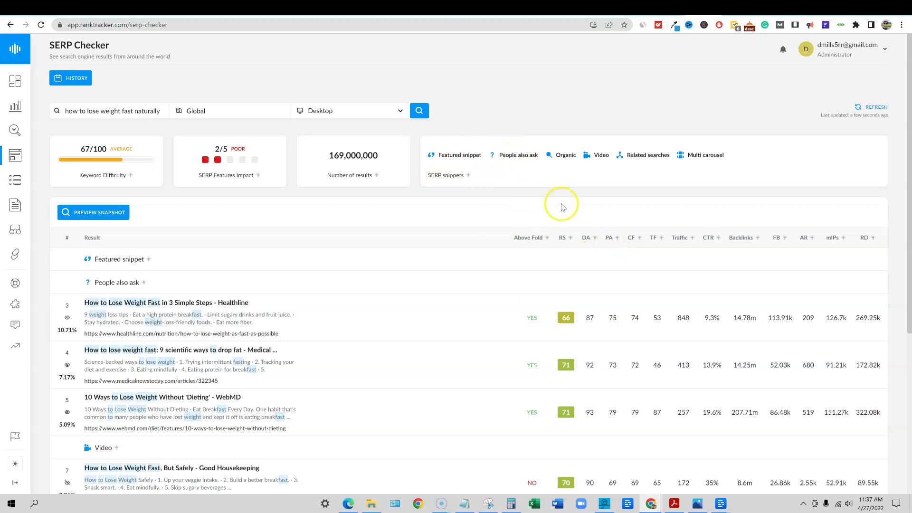
scroll(600, 305, "down", 5)
scroll(576, 360, "up", 5)
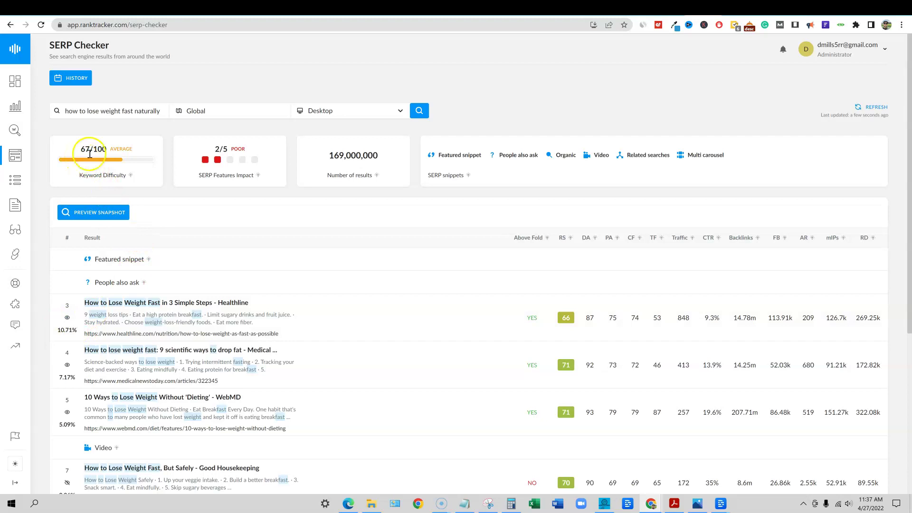
scroll(414, 295, "down", 5)
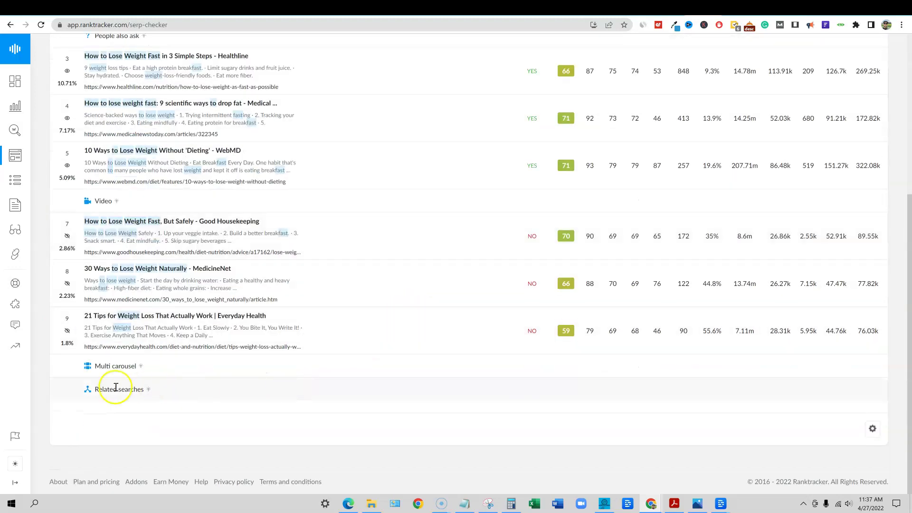
scroll(165, 246, "up", 3)
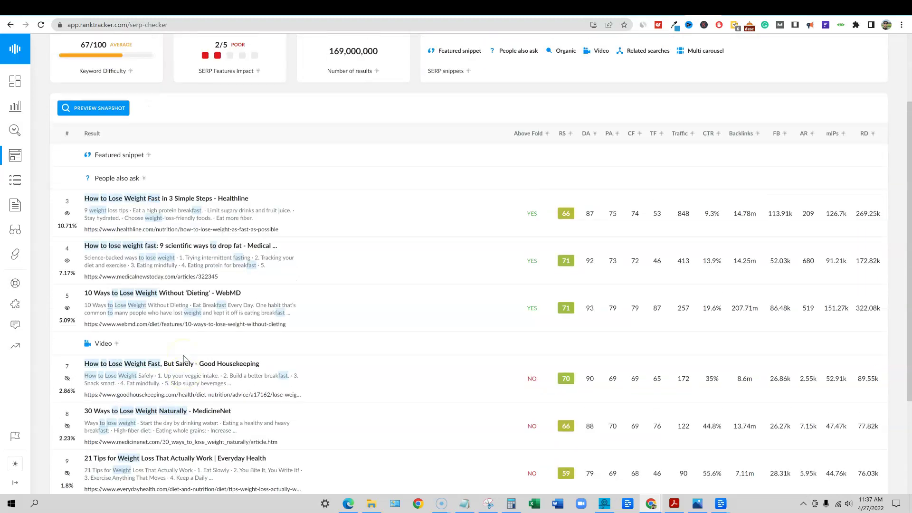
Examine the metric columns of the SERP results for "how to lose weight fast naturally", from Above Fold and RS through Backlinks and RD.
scroll(425, 385, "down", 1)
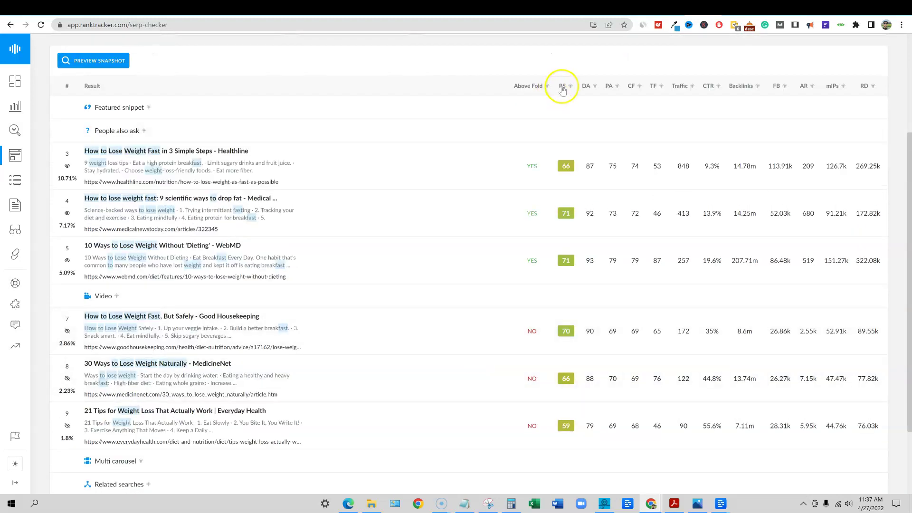
mouse_move(596, 89)
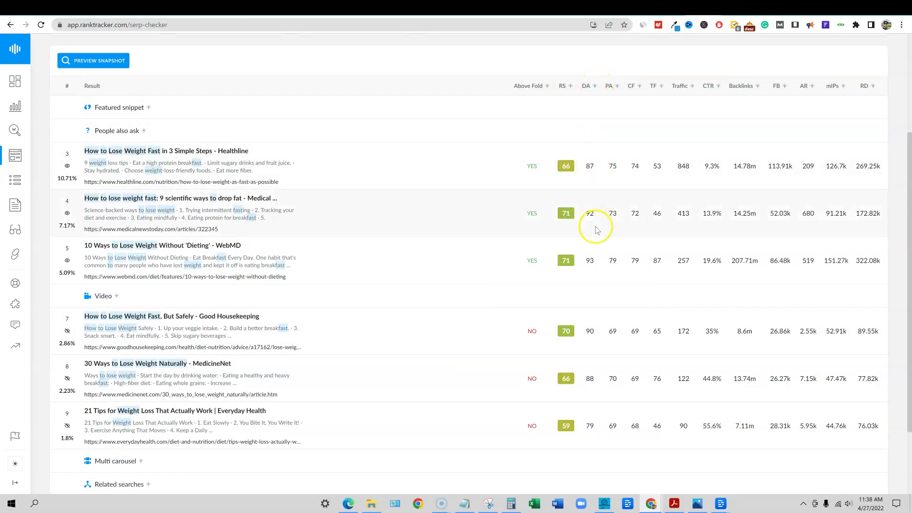
scroll(590, 350, "down", 2)
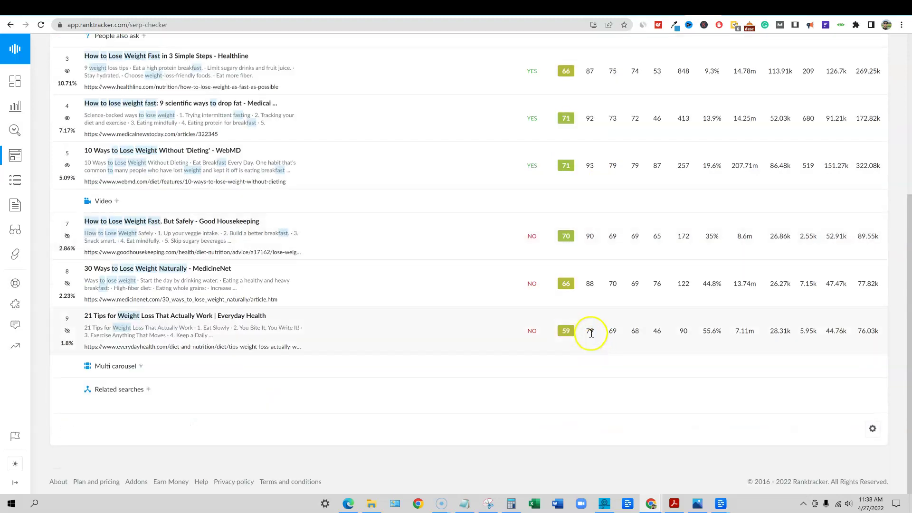
scroll(599, 200, "up", 3)
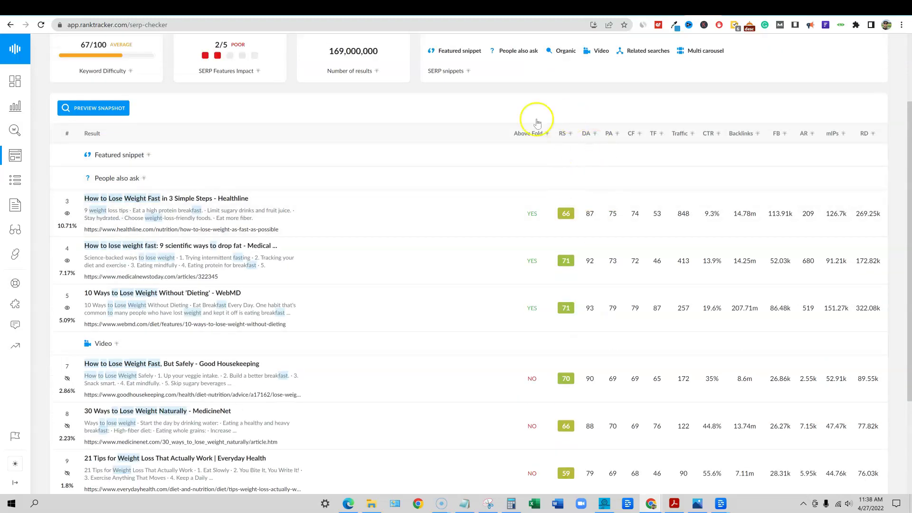
scroll(76, 112, "up", 2)
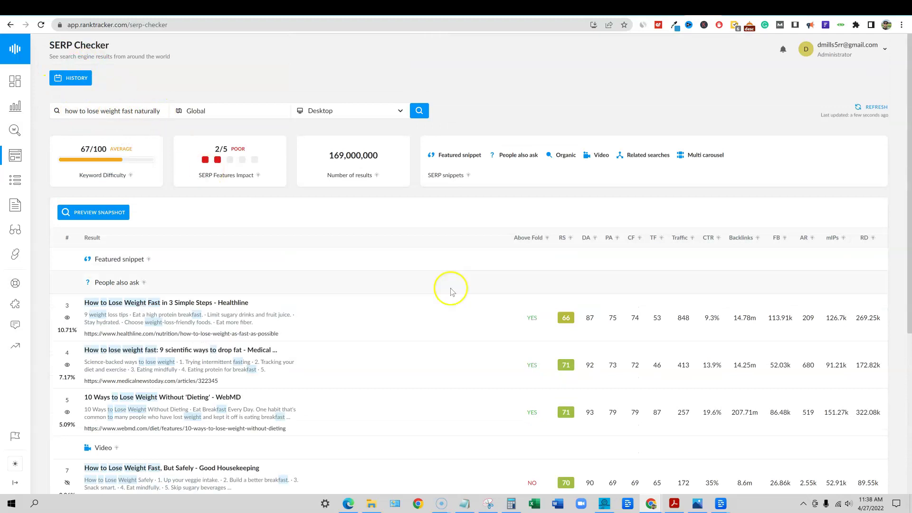
scroll(604, 244, "down", 3)
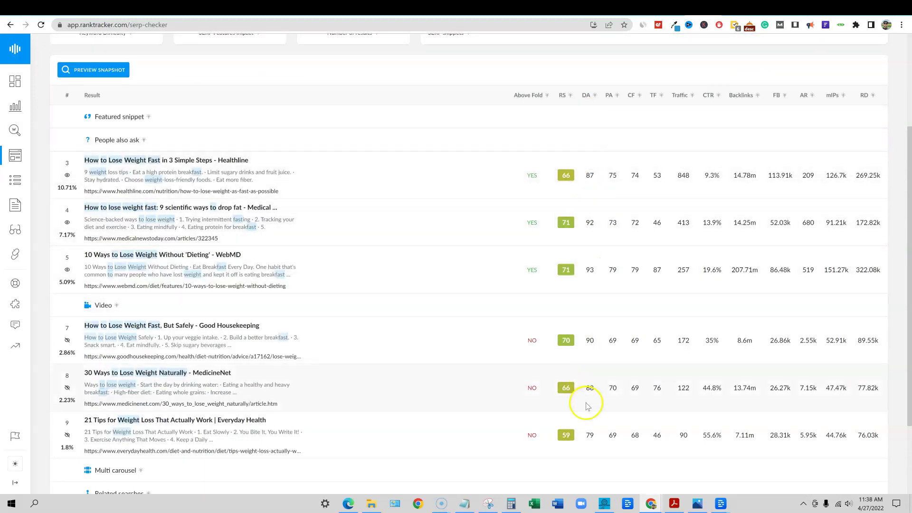
scroll(589, 432, "down", 2)
scroll(597, 424, "up", 4)
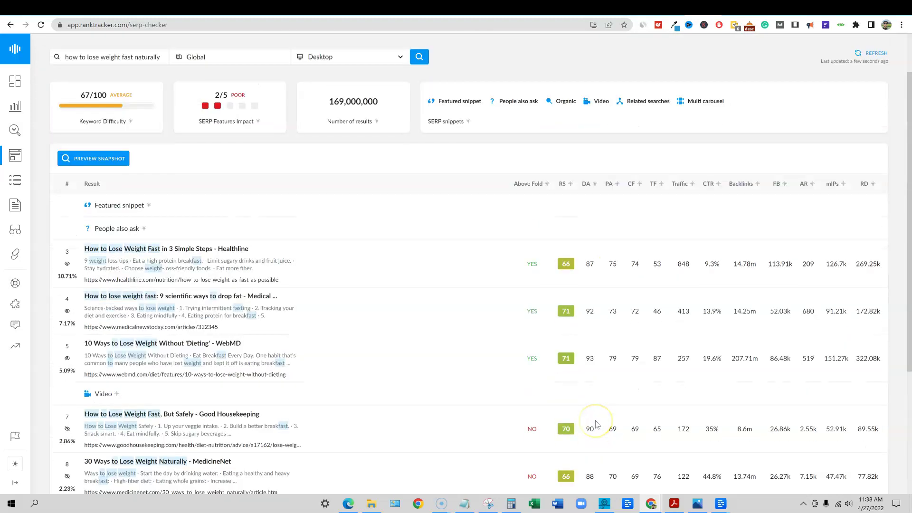
mouse_move(626, 190)
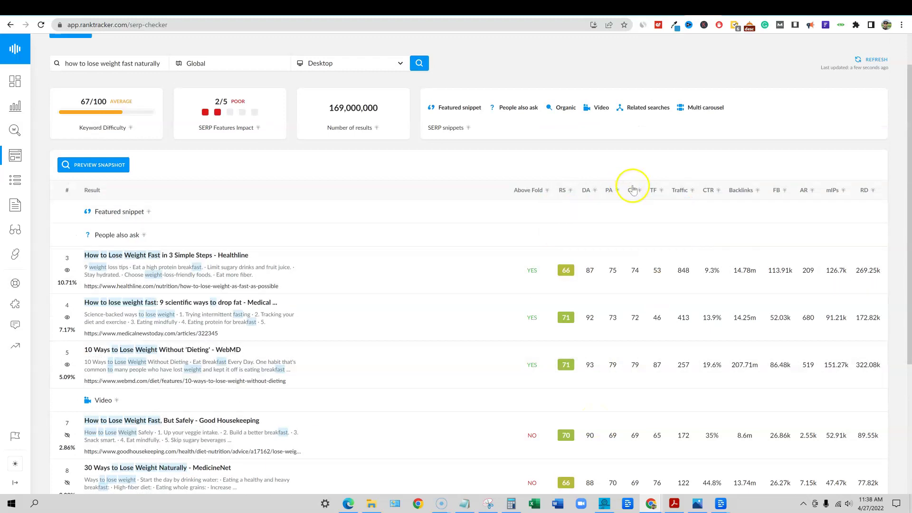
scroll(824, 352, "up", 1)
scroll(825, 361, "down", 1)
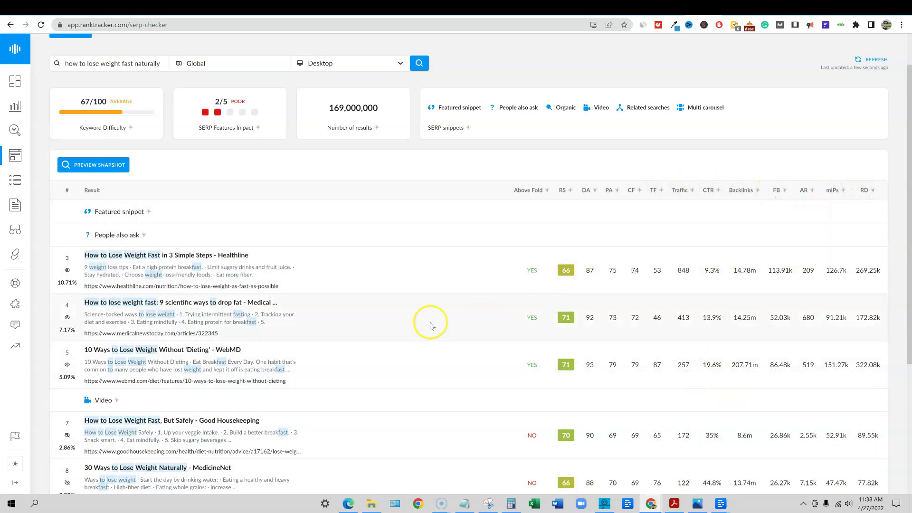
scroll(182, 200, "down", 1)
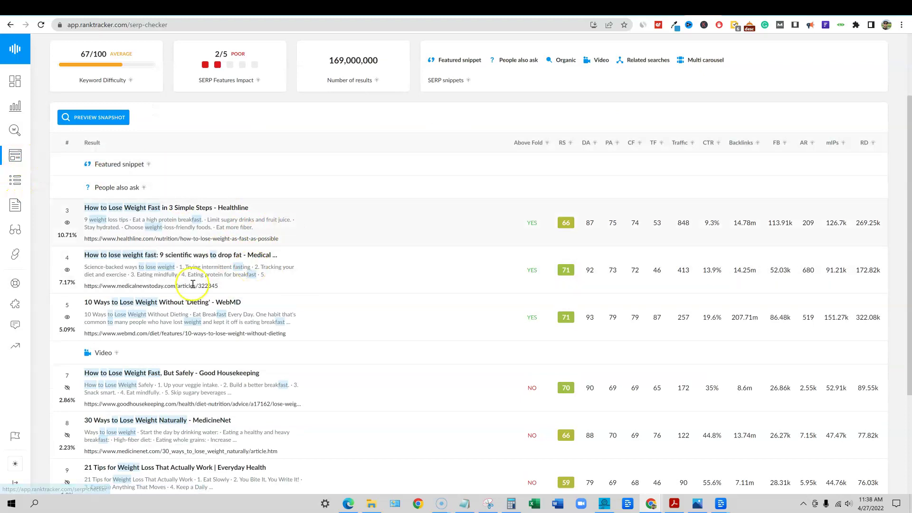
View the SEO Checklist page and look over the loseweightreport.com dashboard, dismissing the affiliate program notice.
left_click(15, 179)
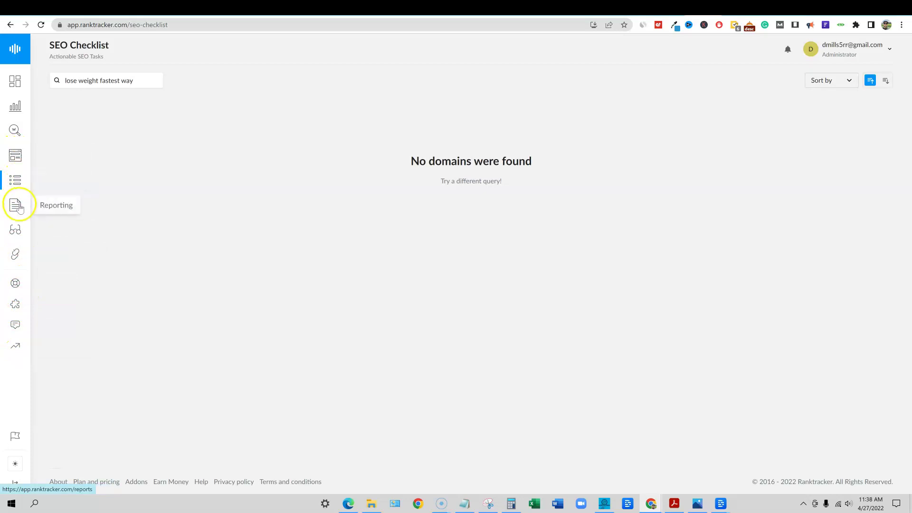
left_click(17, 110)
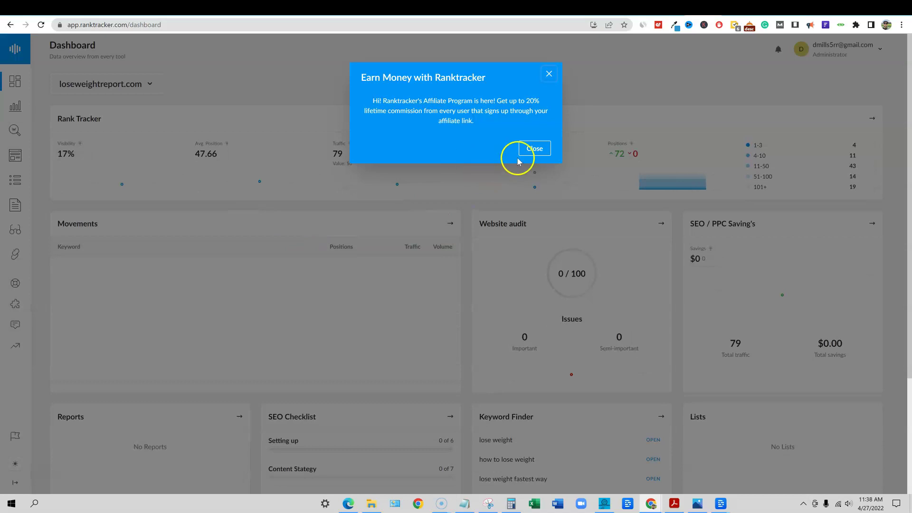
left_click(534, 149)
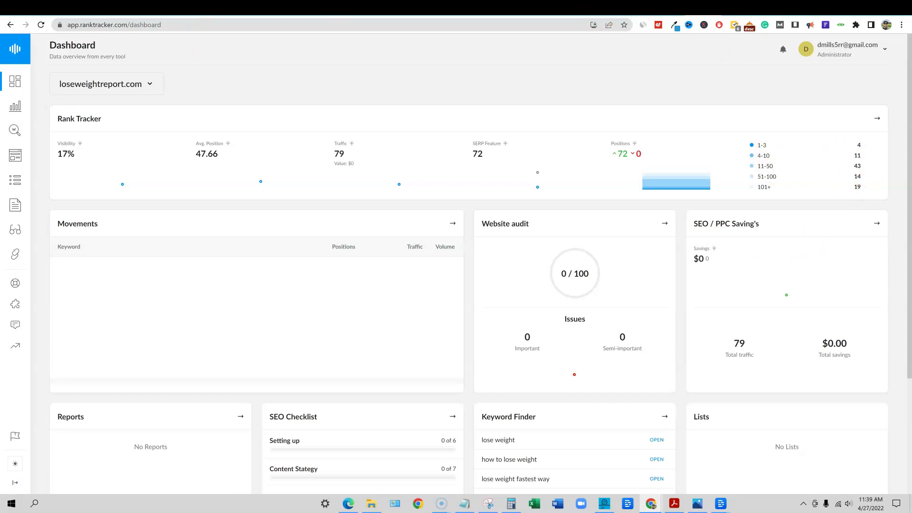
scroll(394, 309, "down", 1)
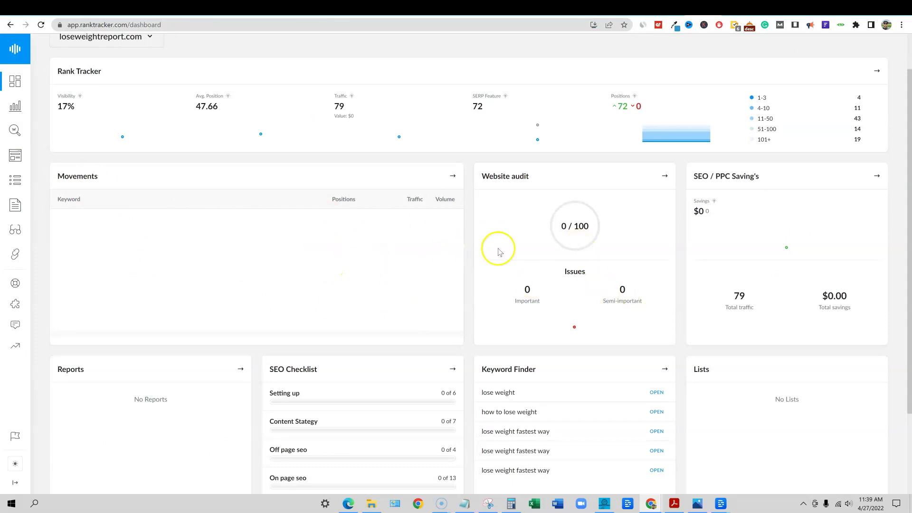
scroll(498, 252, "down", 2)
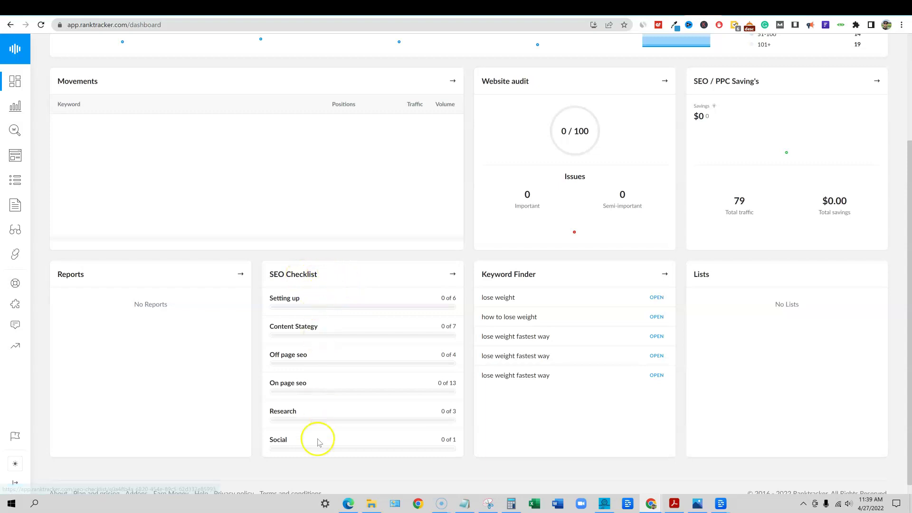
scroll(299, 364, "up", 3)
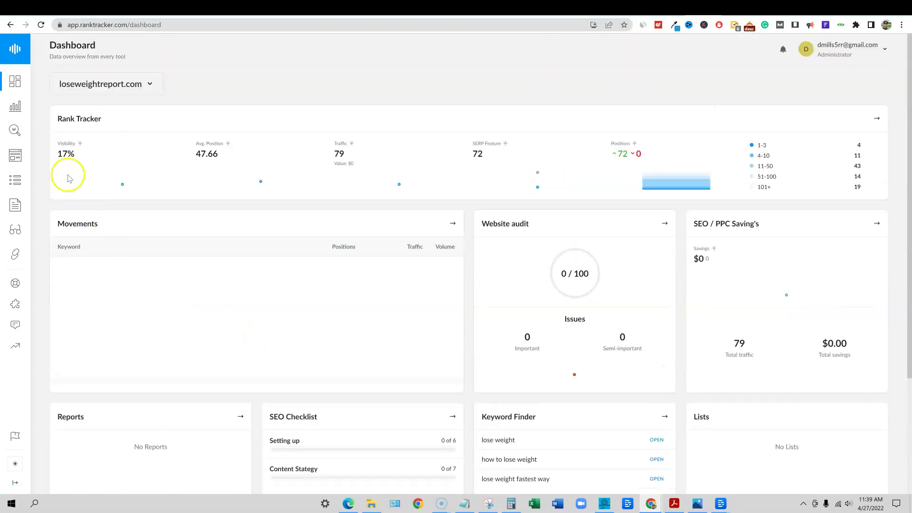
Inspect the Rank Tracker's sorting options and date range picker without changing them, and return to the Dashboard.
left_click(15, 106)
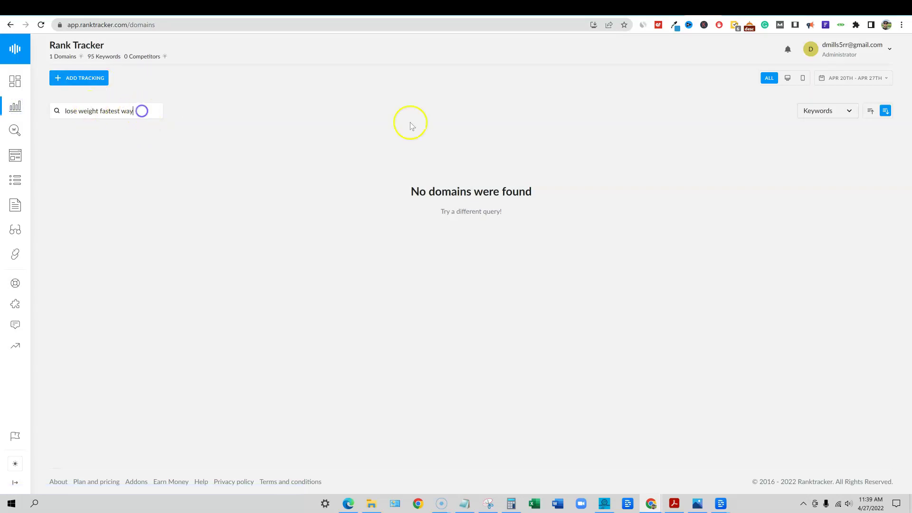
left_click(850, 110)
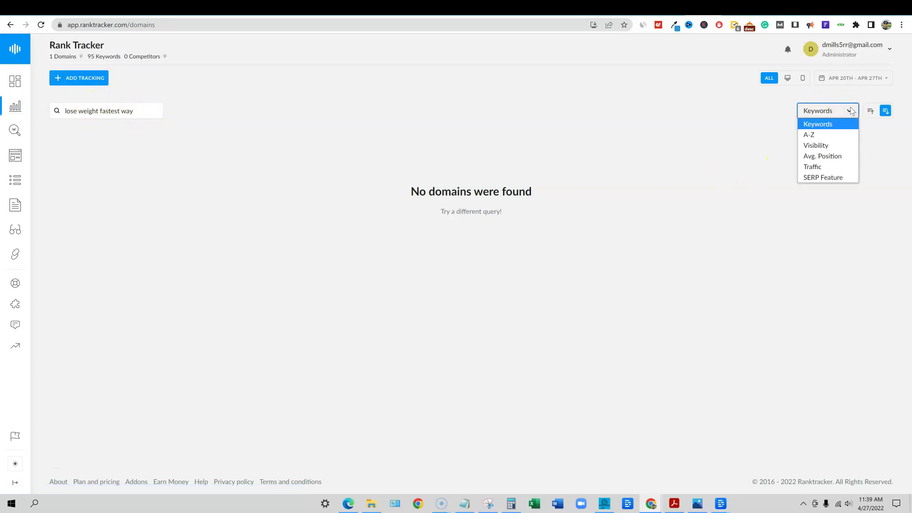
left_click(850, 111)
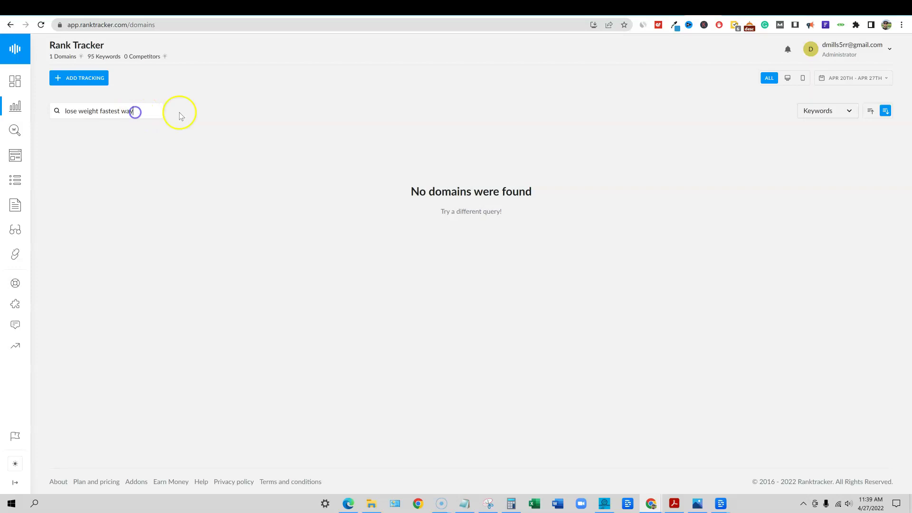
left_click(851, 77)
left_click(565, 74)
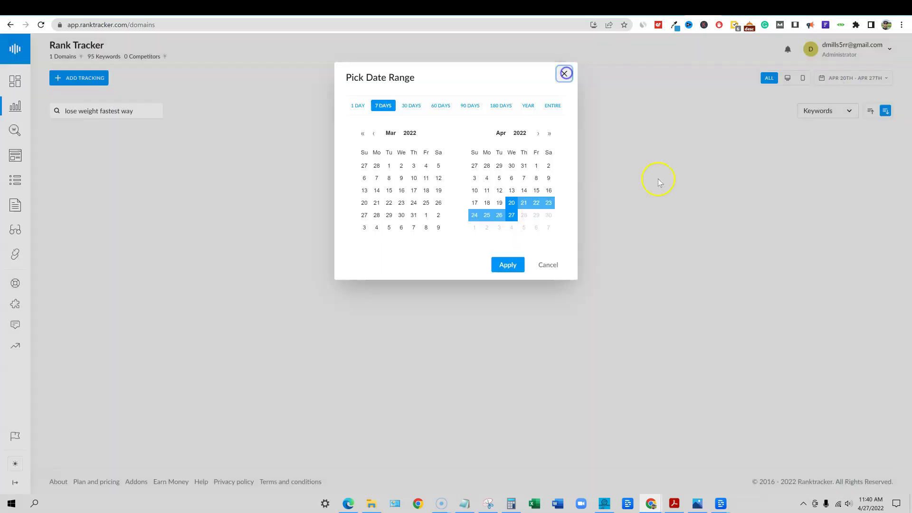
left_click(13, 79)
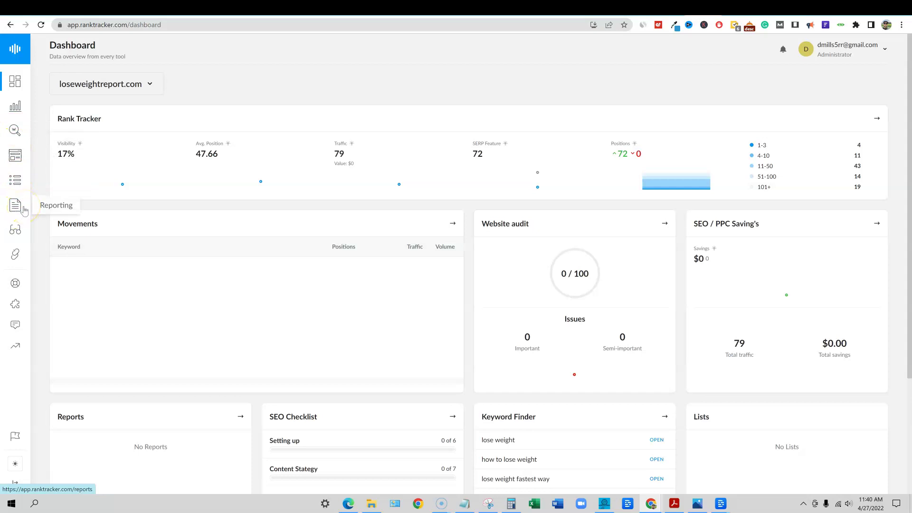
Reopen the Keyword Finder and look through the Global keyword results for "lose weight fastest way".
left_click(15, 131)
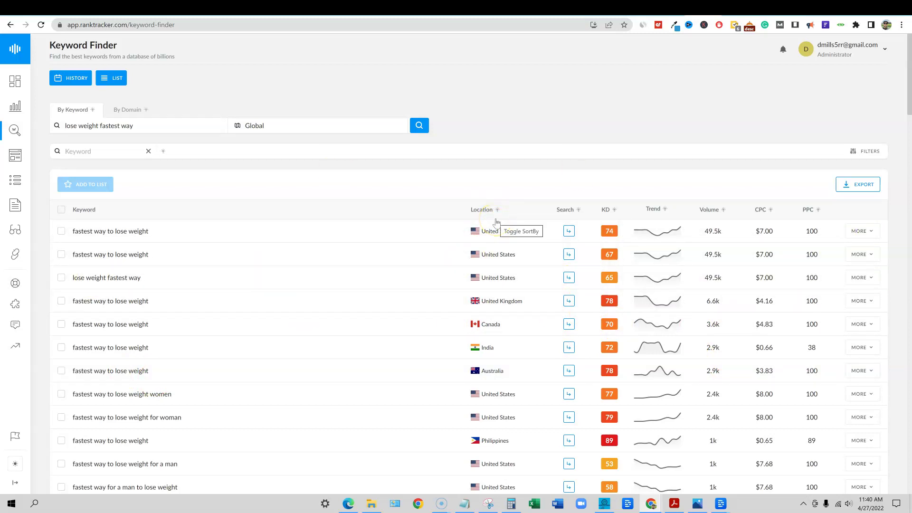
scroll(496, 222, "down", 20)
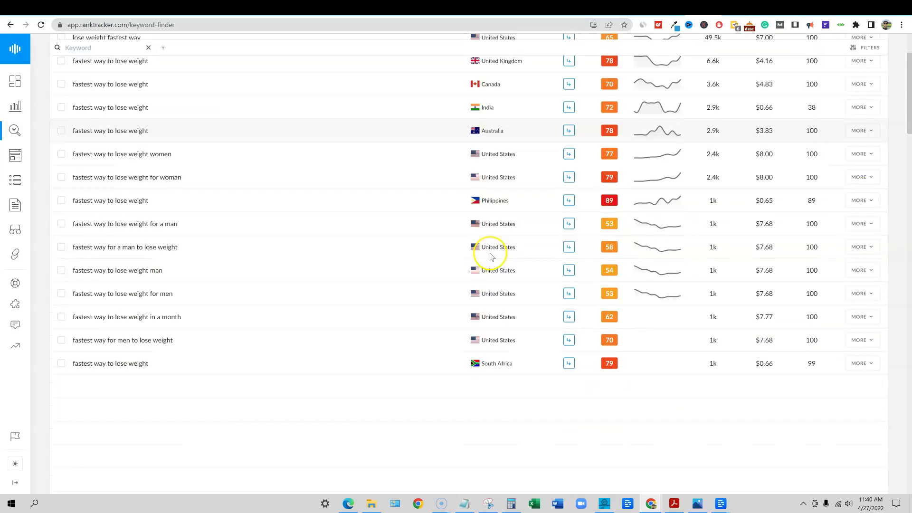
scroll(486, 268, "down", 6)
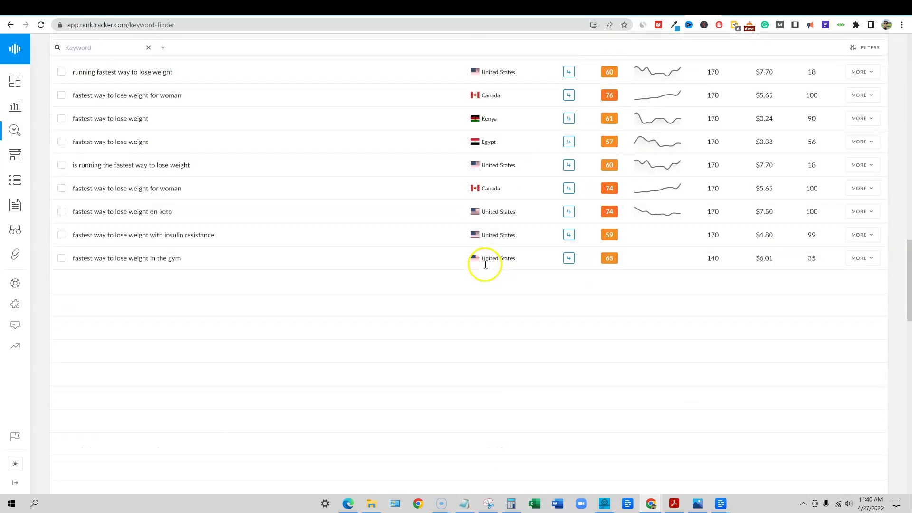
scroll(486, 268, "up", 20)
scroll(486, 268, "up", 6)
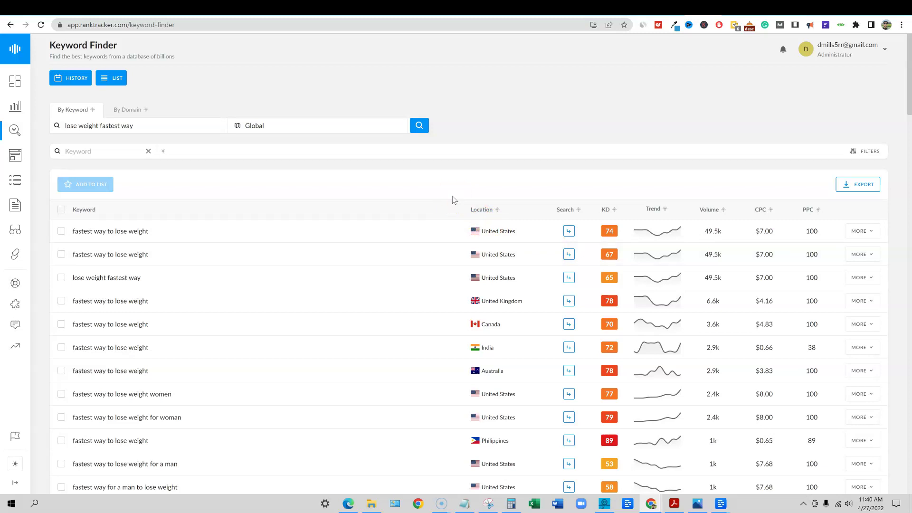
Switch to the Ranktracker deal page on AppSumo and review the deal terms and the lifetime plan's usage limits.
left_click(637, 14)
scroll(530, 309, "up", 10)
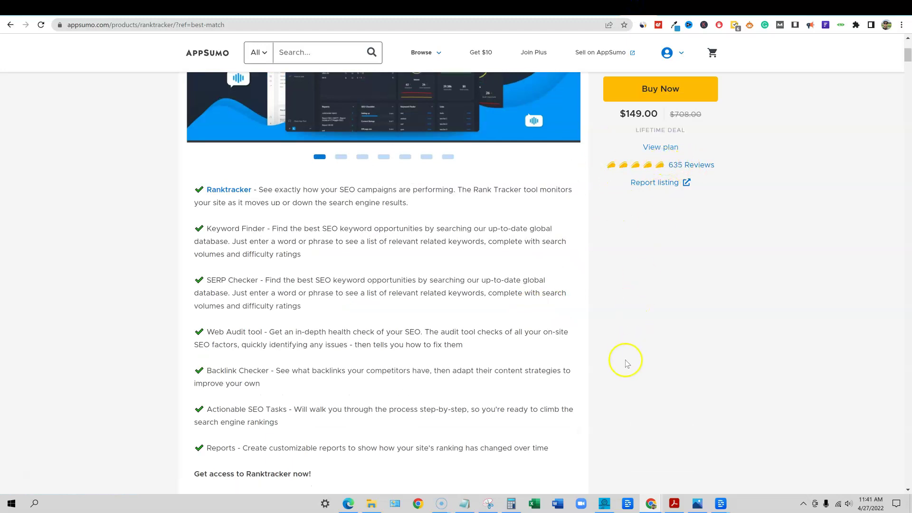
scroll(626, 362, "up", 5)
scroll(533, 352, "down", 12)
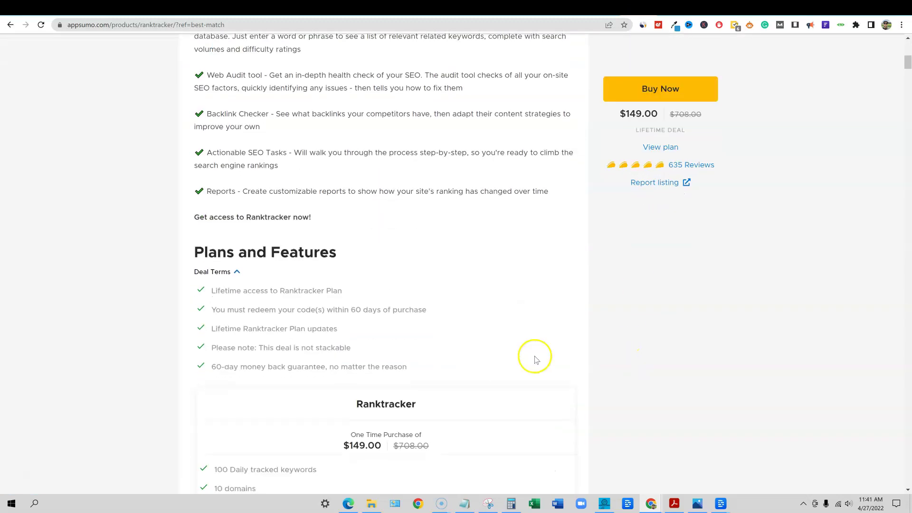
scroll(536, 360, "up", 1)
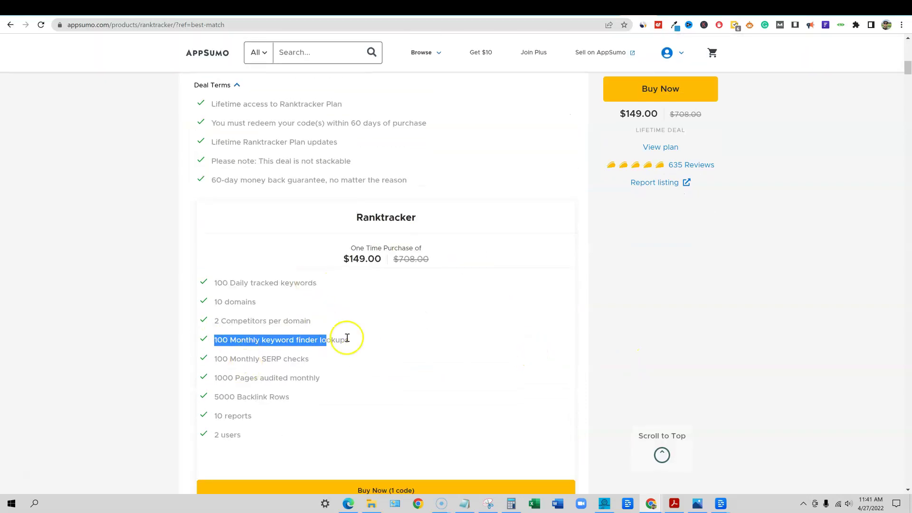
left_click(361, 319)
scroll(423, 427, "down", 1)
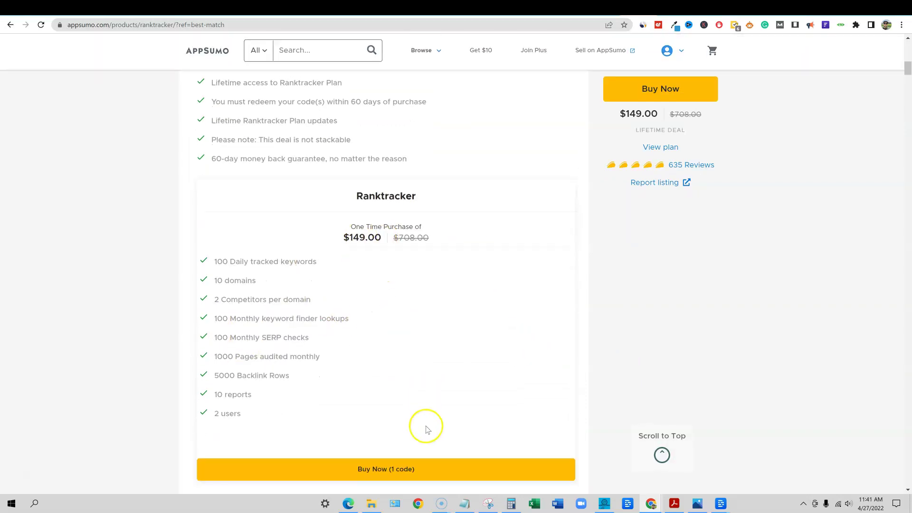
scroll(427, 428, "up", 1)
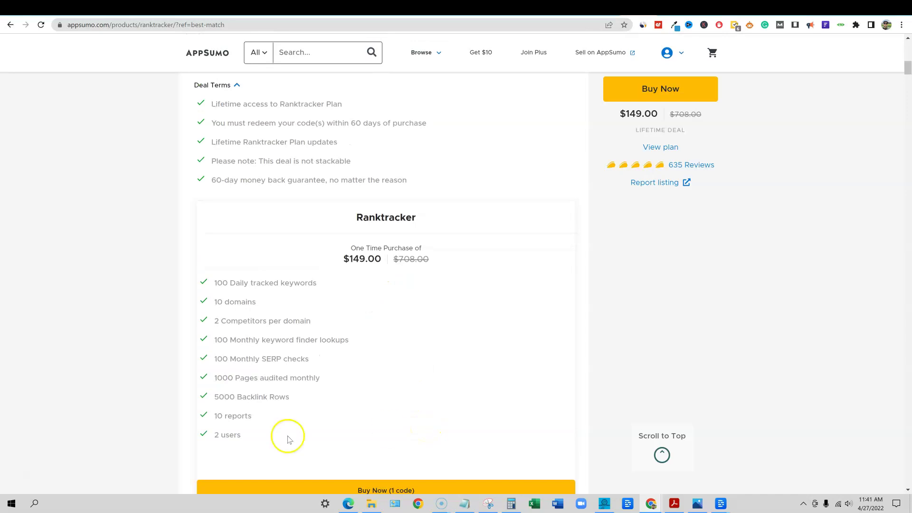